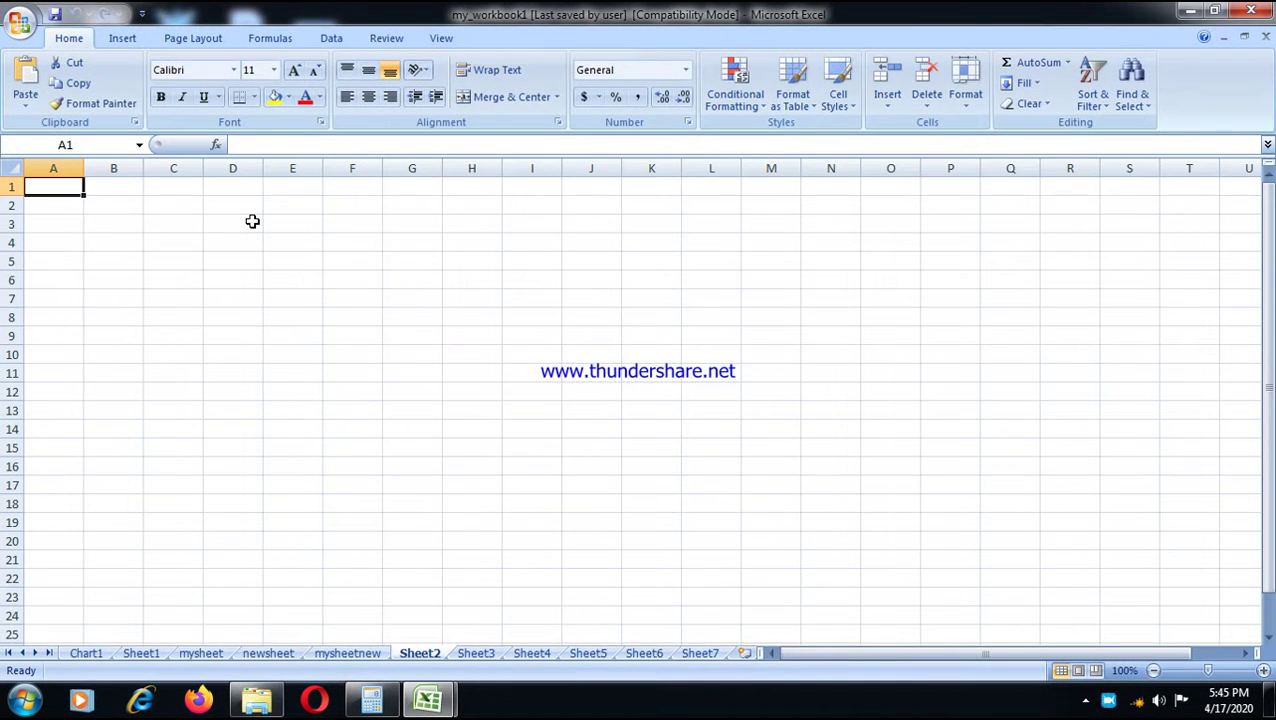
- Enter the headers S.NO. in A1 and NAME in B1, and narrow column A
type("sr.no.")
key("BackSpace")
key("BackSpace")
key("BackSpace")
key("BackSpace")
key("BackSpace")
key("BackSpace")
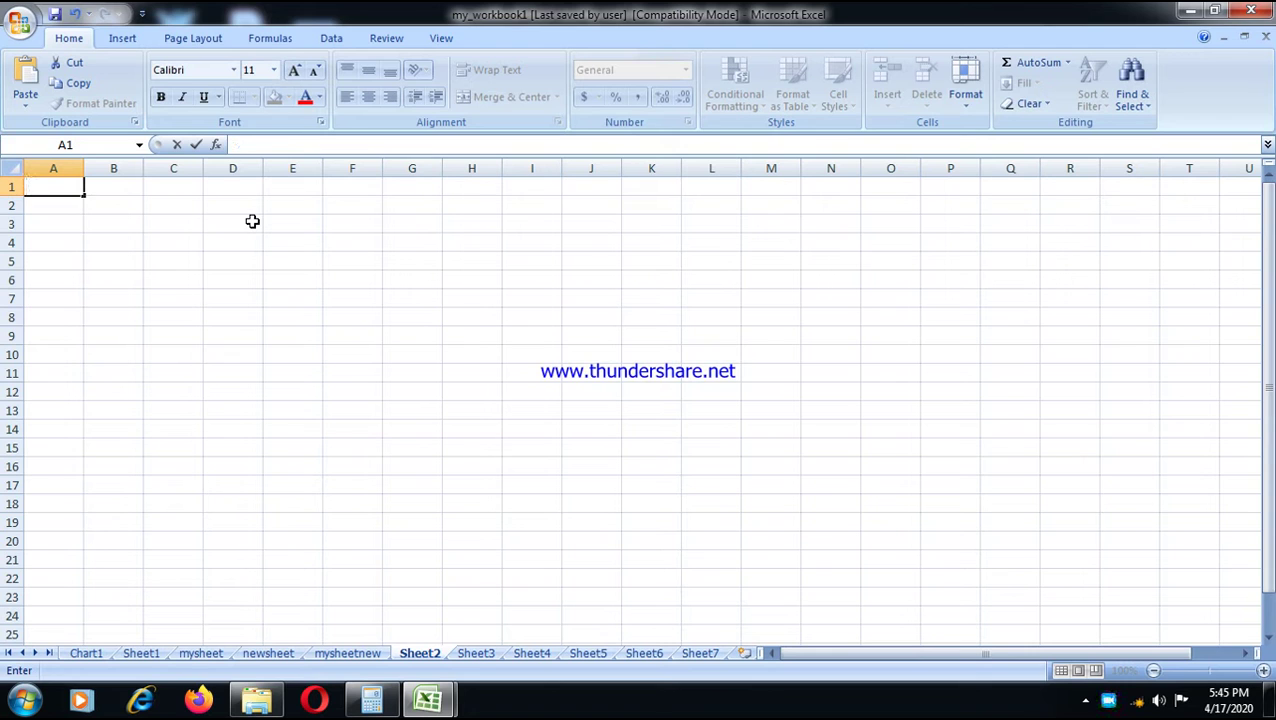
type("S.NO.")
key("Tab")
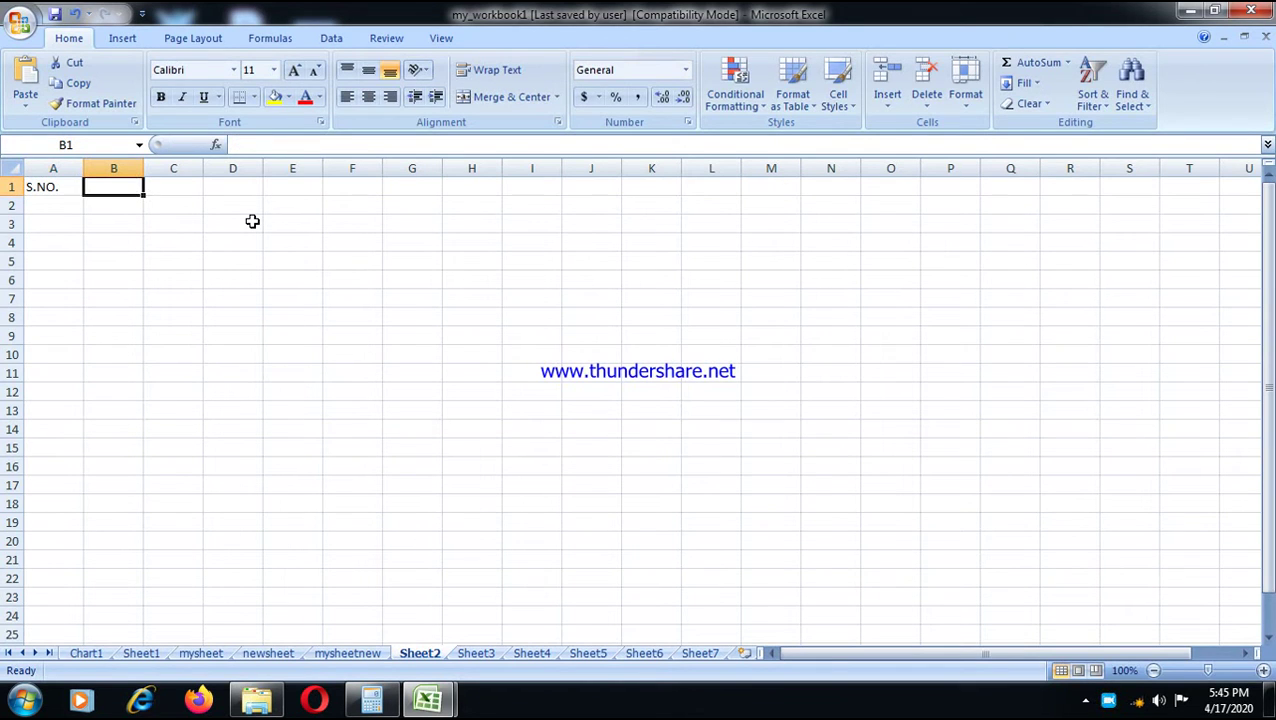
type("NAME")
key("Tab")
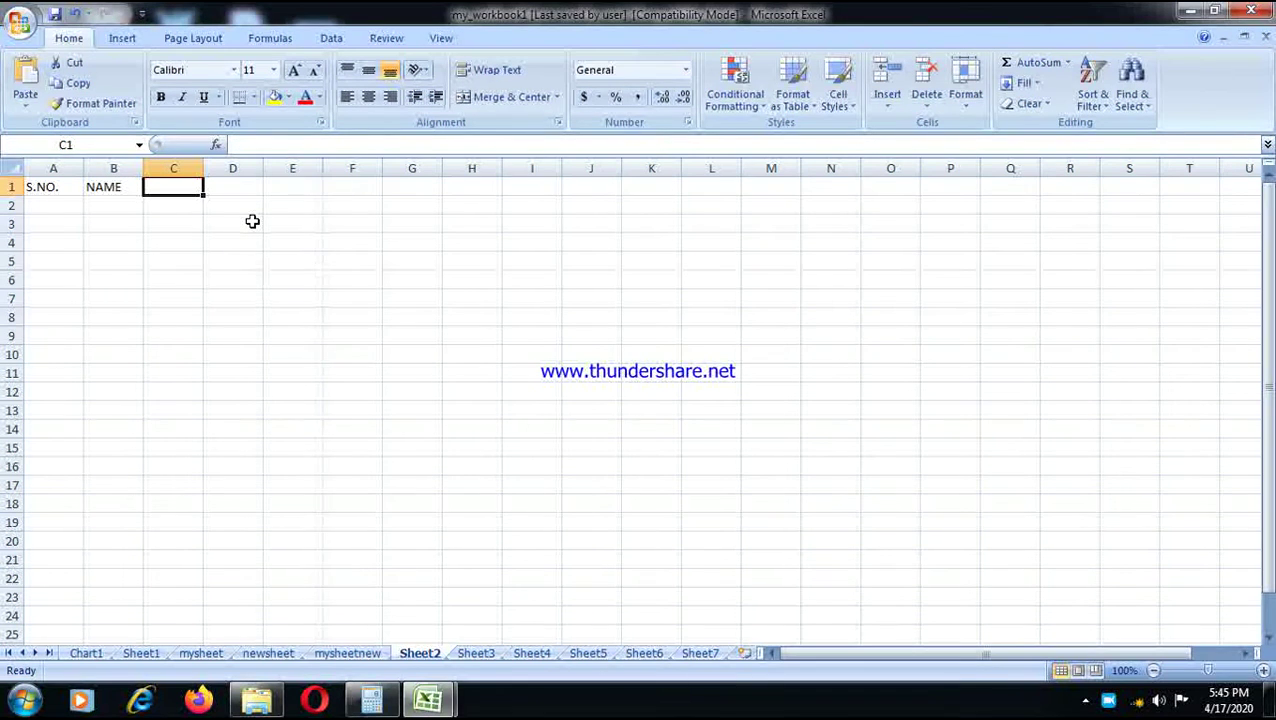
left_click_drag(87, 168, 72, 168)
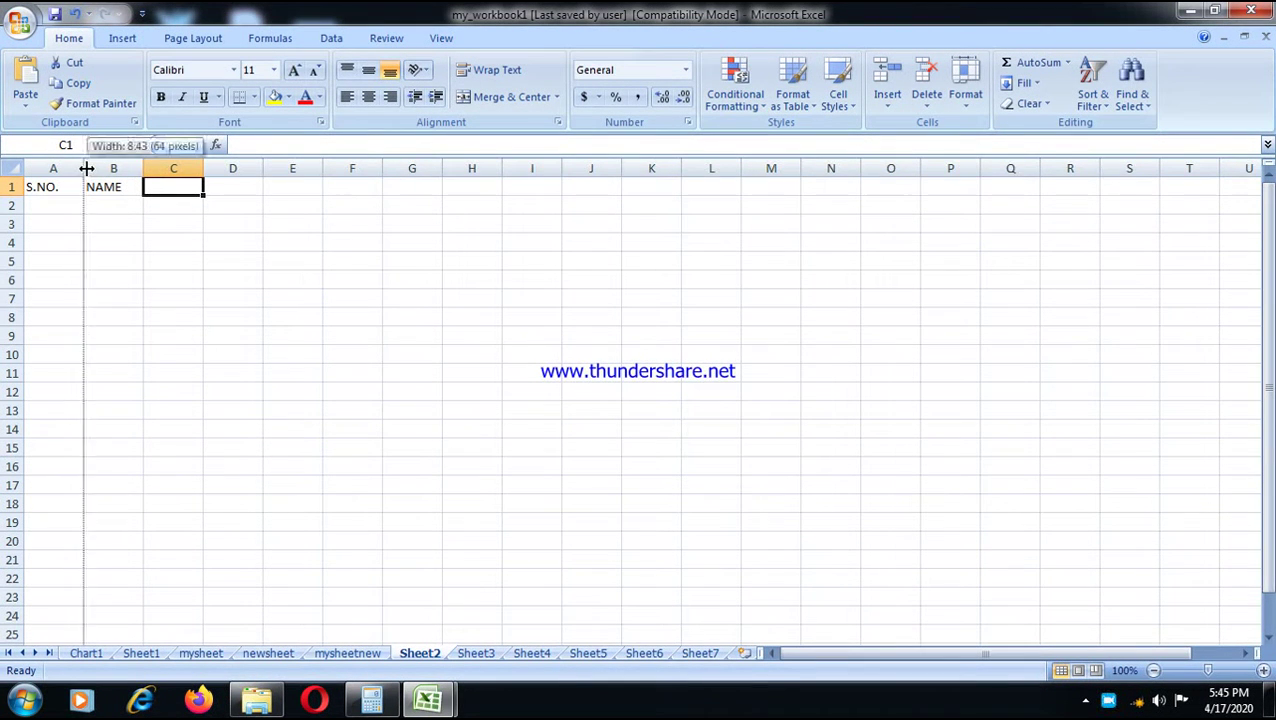
- Fill serial numbers 1 to 13 down column A and widen column B for names
left_click(59, 204)
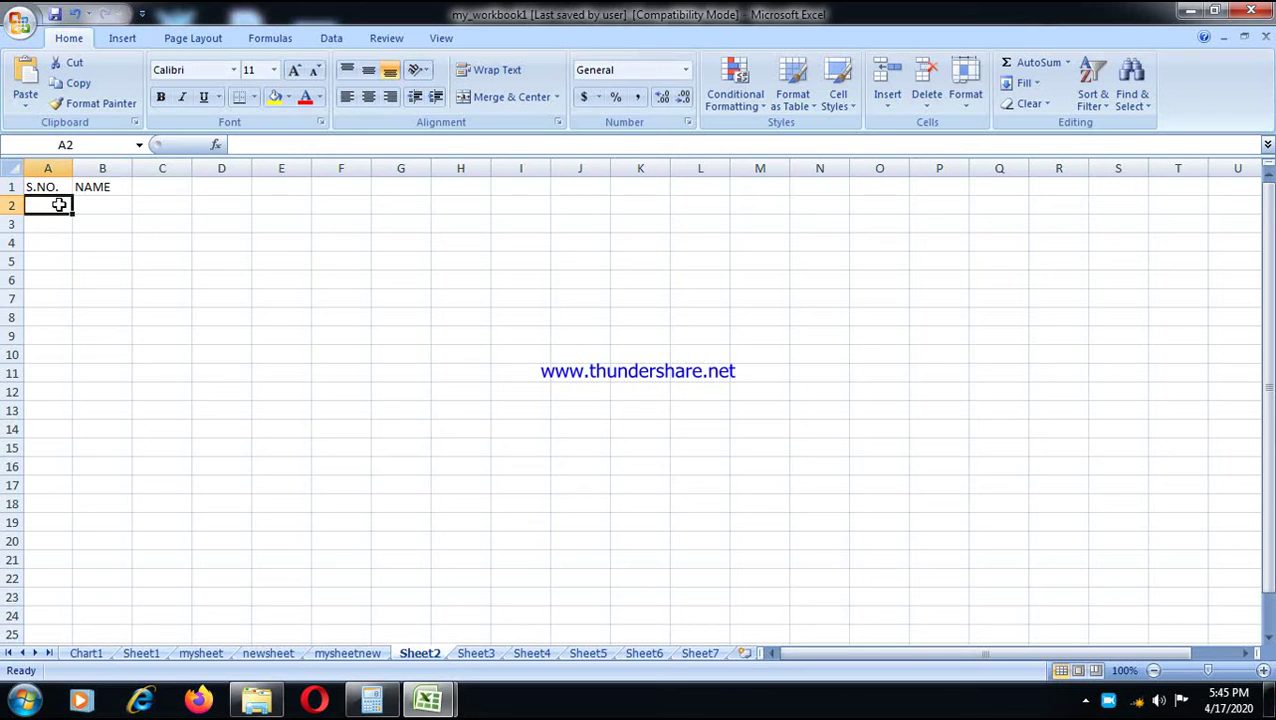
key("Return")
type("2")
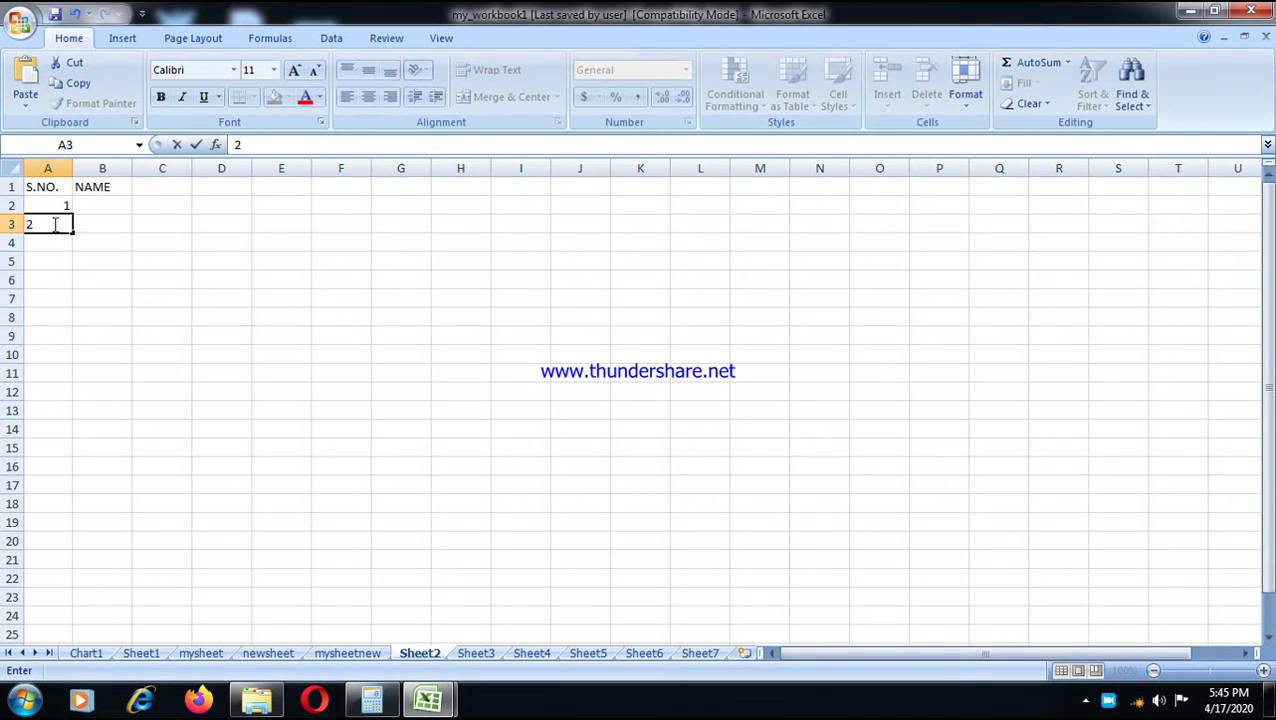
key("Return")
left_click_drag(55, 204, 68, 436)
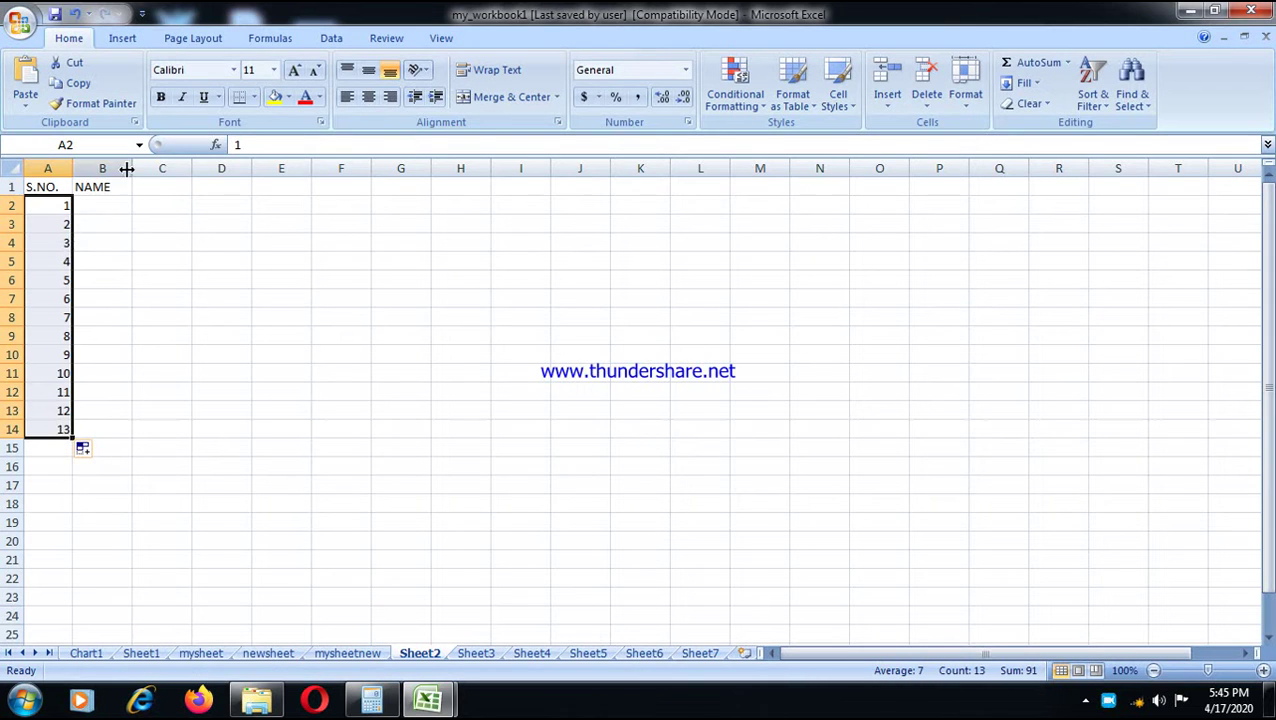
left_click_drag(127, 169, 232, 169)
- Enter SACHIN, VIRAT, ROHIT, HARDIK and M S DHONI in B2:B6
left_click(168, 203)
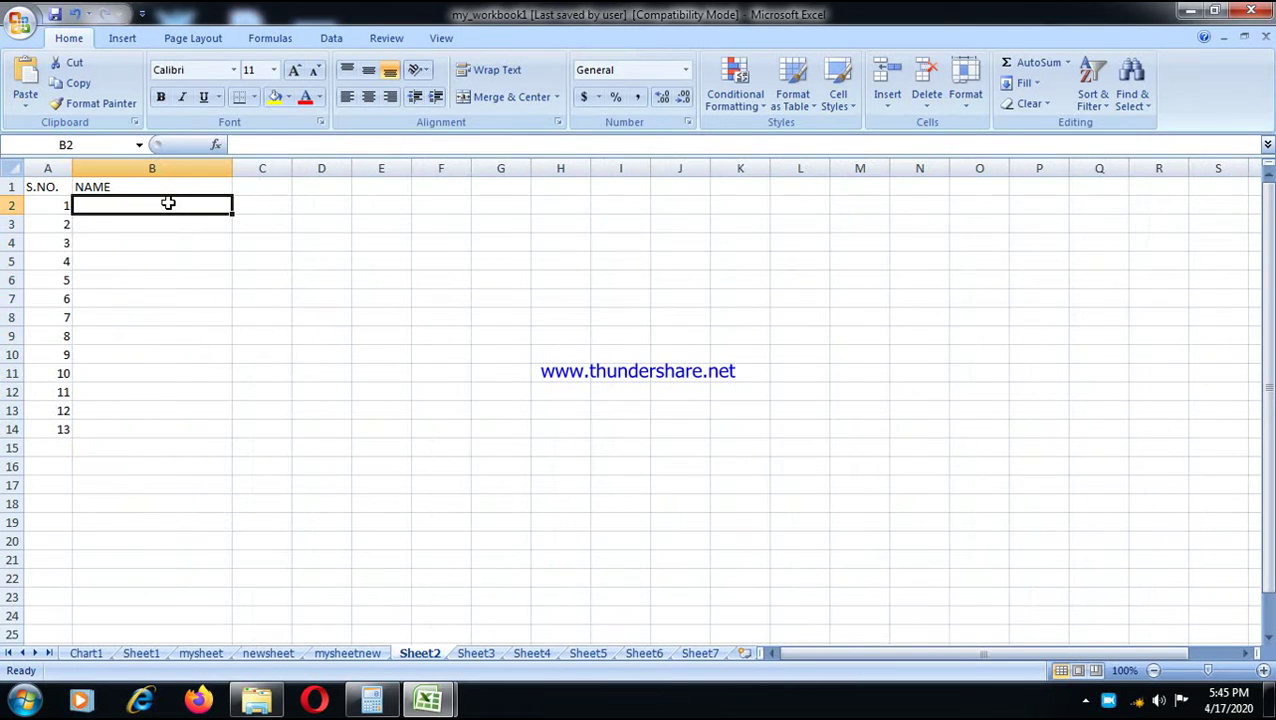
type("SACHIN")
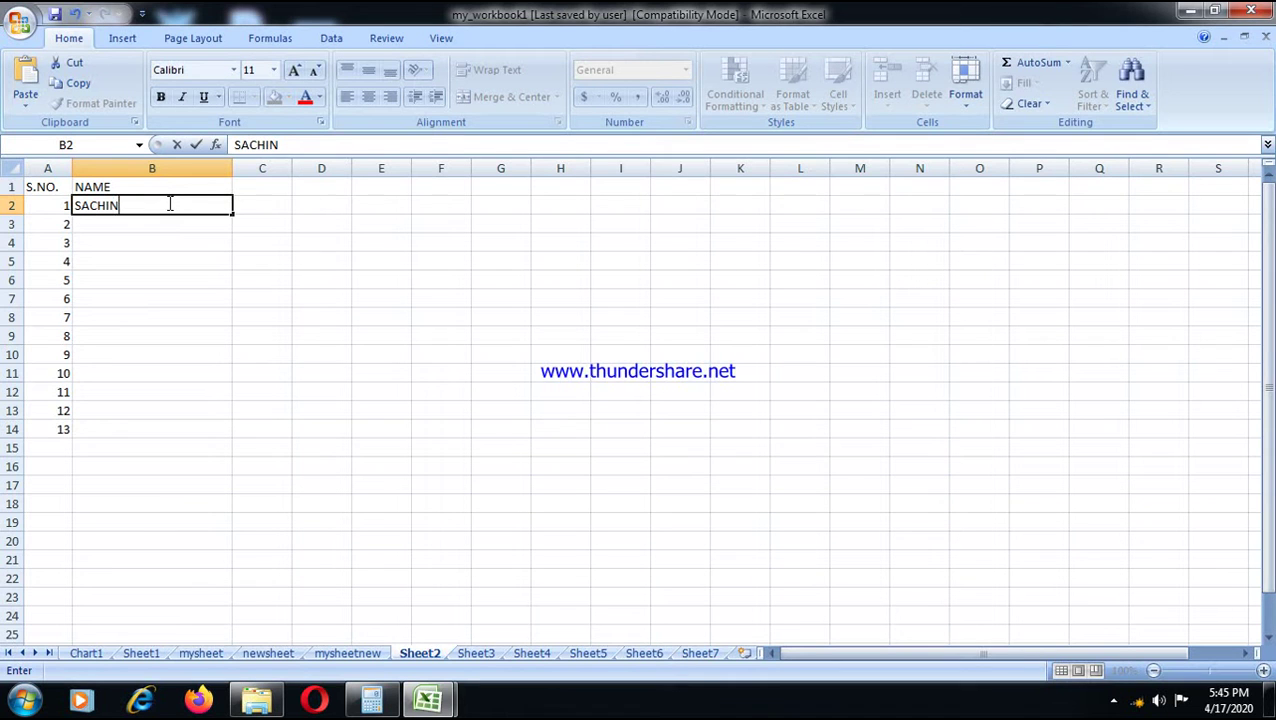
key("Return")
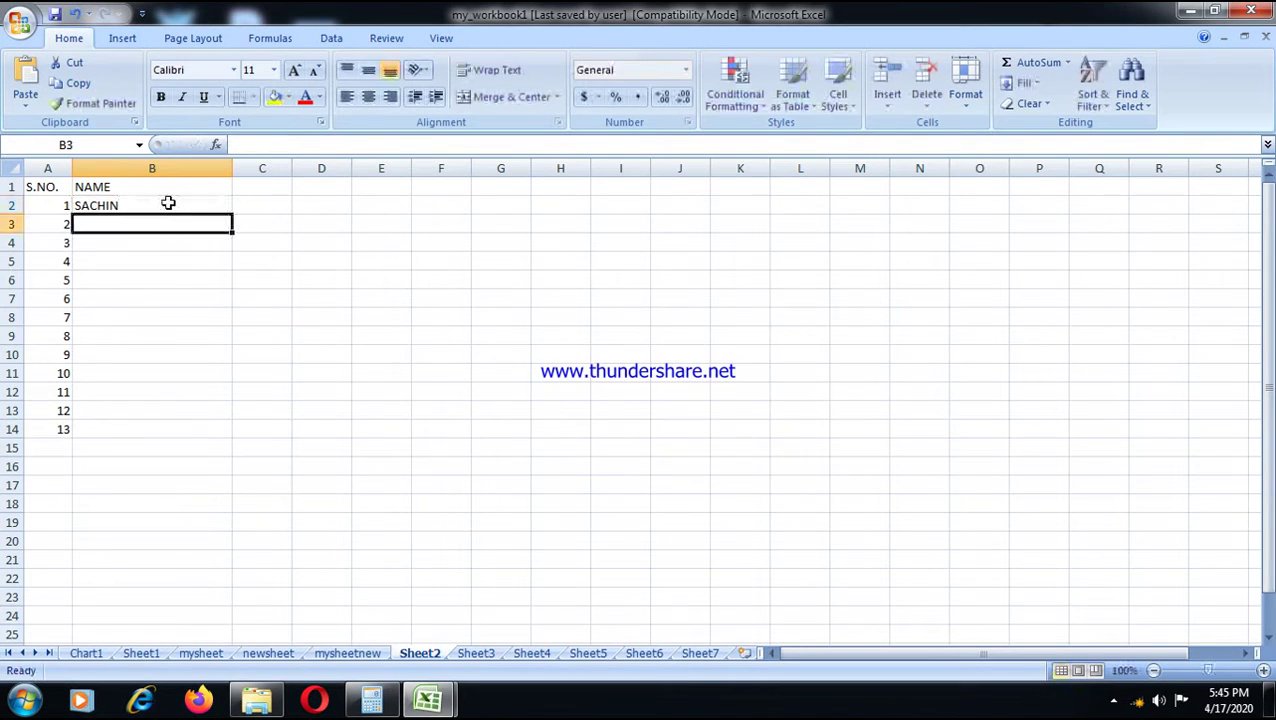
type("VIRAT")
key("Return")
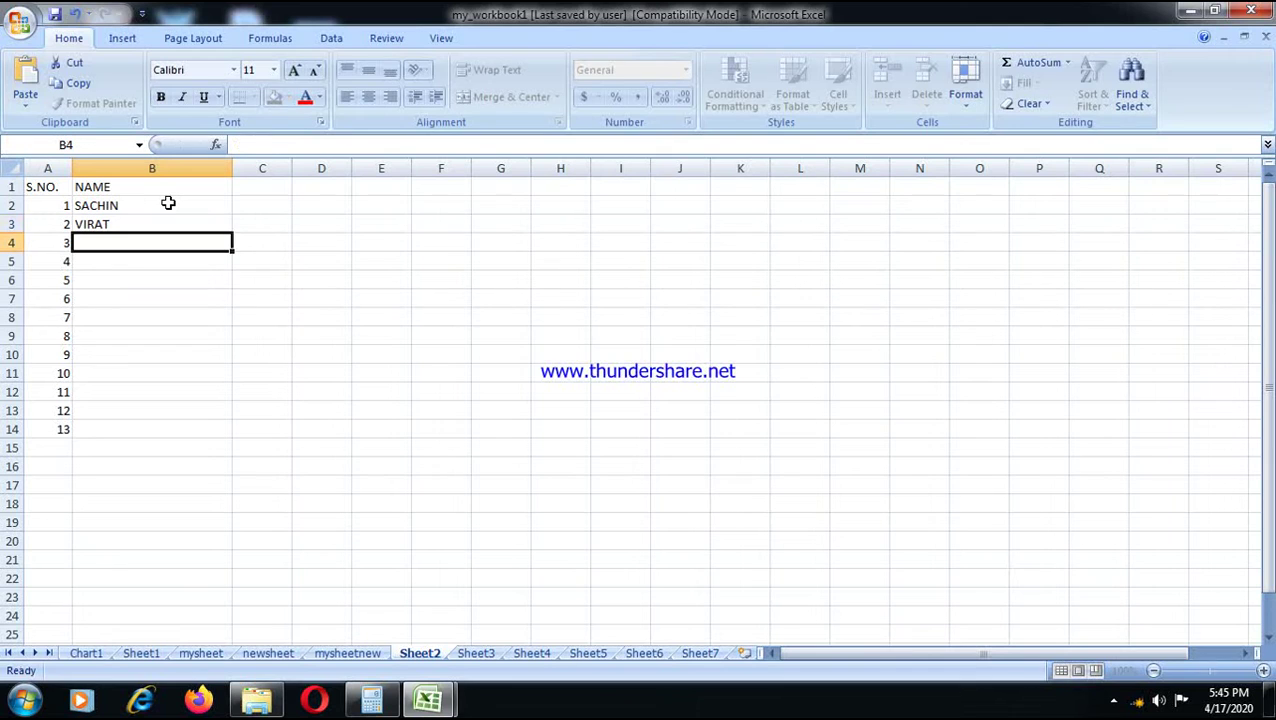
type("ROHIT")
key("Return")
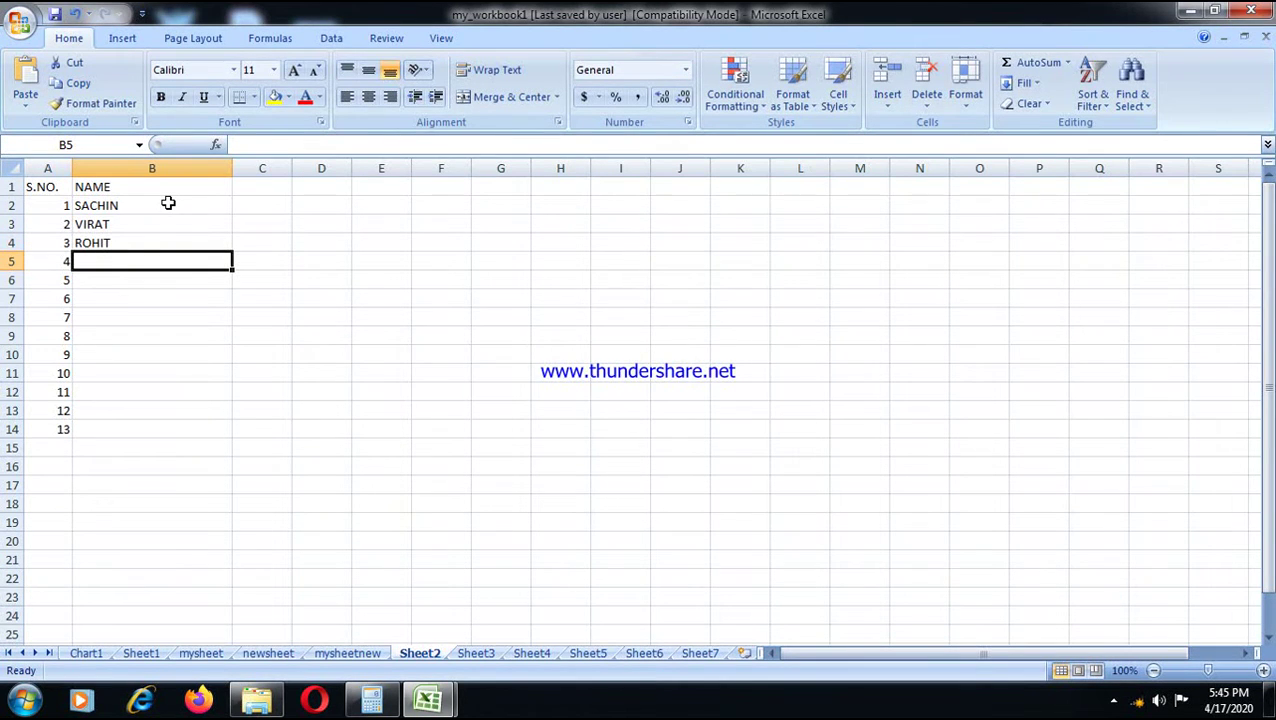
type("HARDIK")
key("Return")
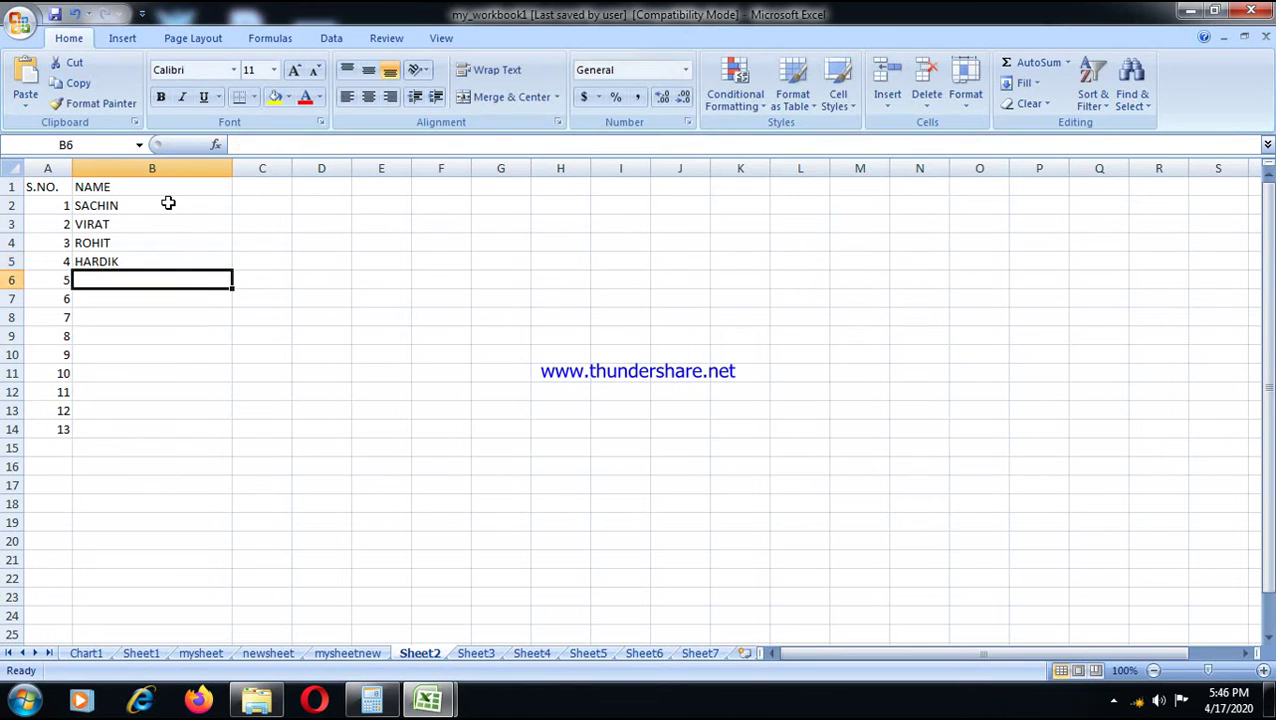
type("DH")
key("BackSpace")
key("BackSpace")
type("M S DHONI")
key("Return")
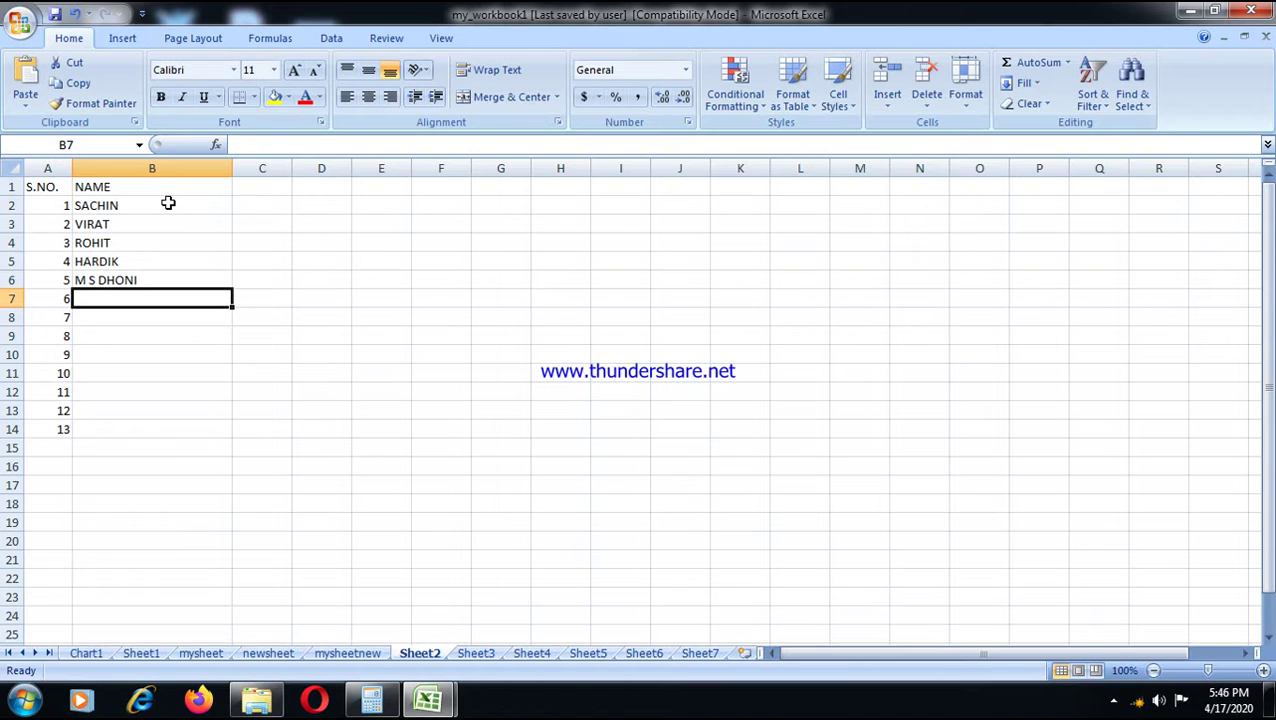
- Enter CHAHAL, RAHUL and UMESH in B7:B9, and select the surplus serial numbers below row 9
type("CHAHAL")
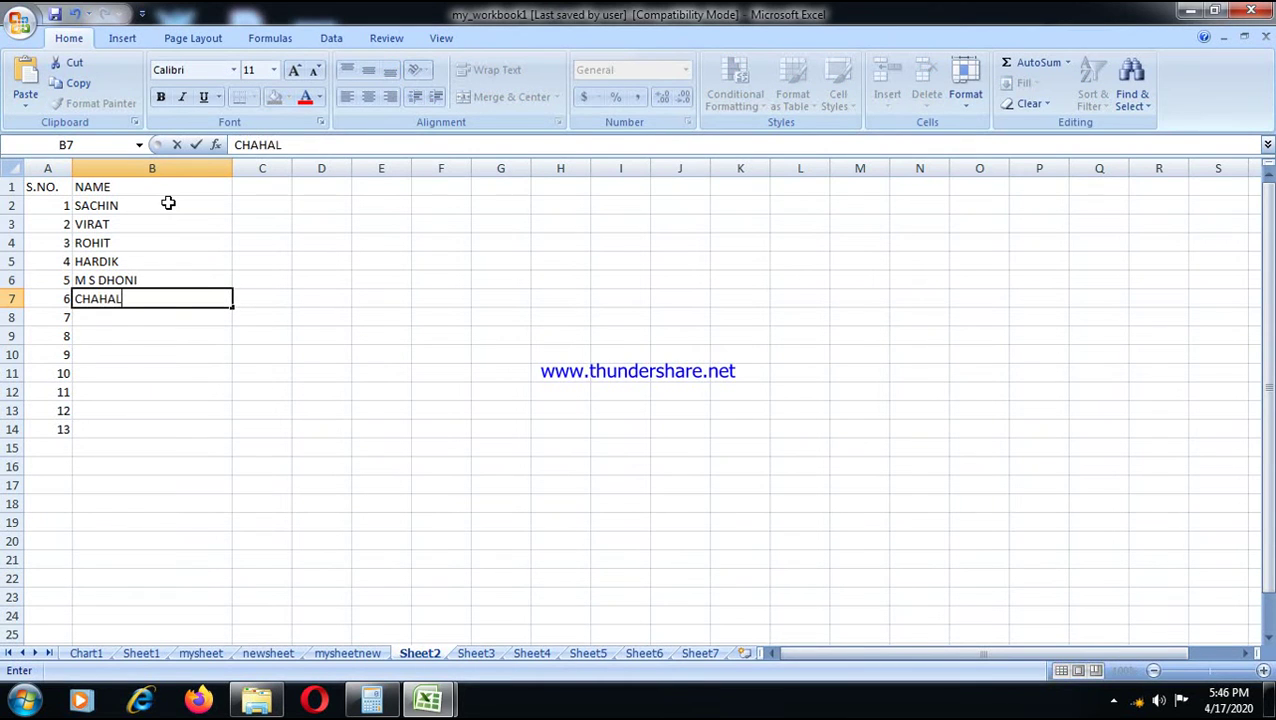
key("Return")
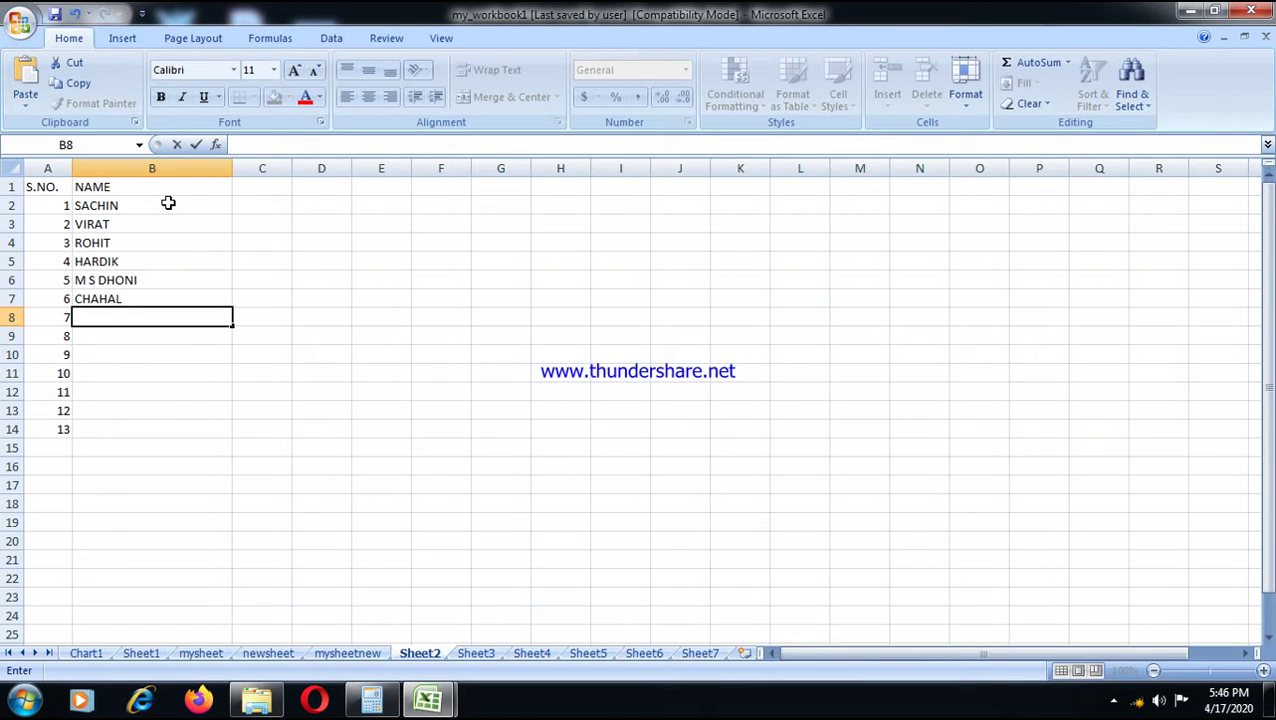
type("RAHUL")
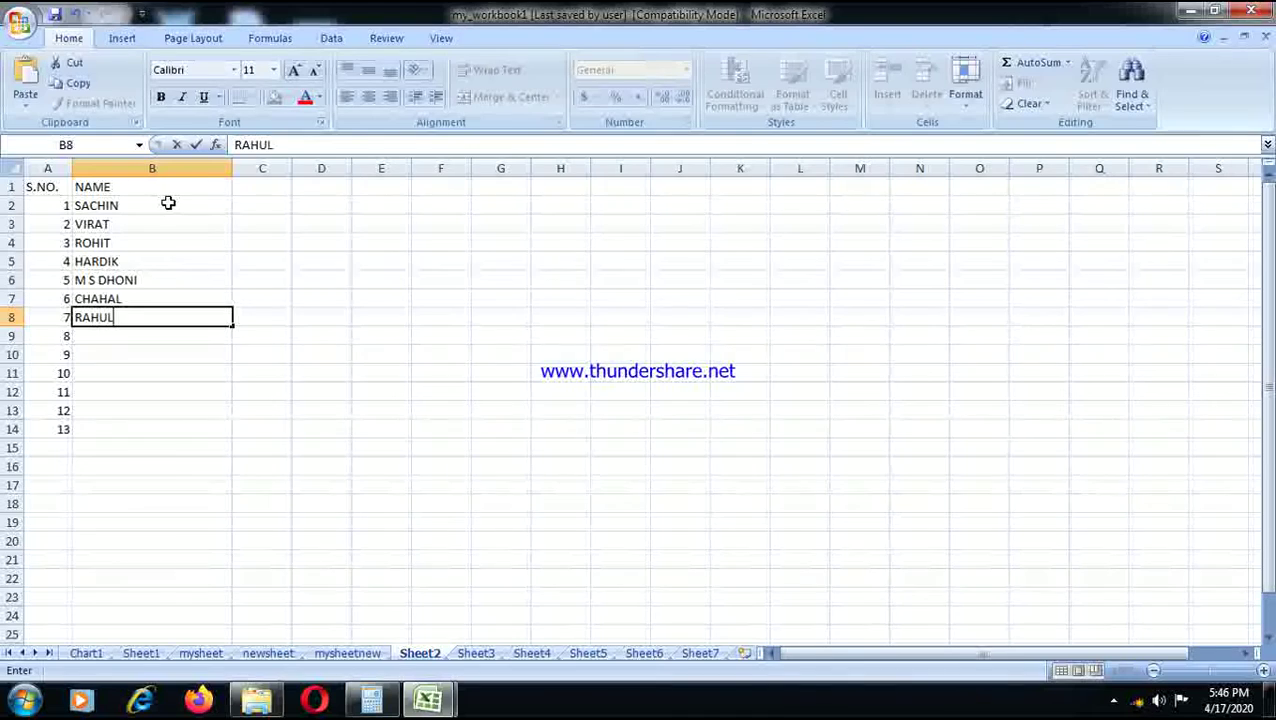
key("Return")
type("KAEDAR")
key("BackSpace")
key("BackSpace")
key("BackSpace")
key("BackSpace")
key("BackSpace")
type("ED")
key("Left")
key("End")
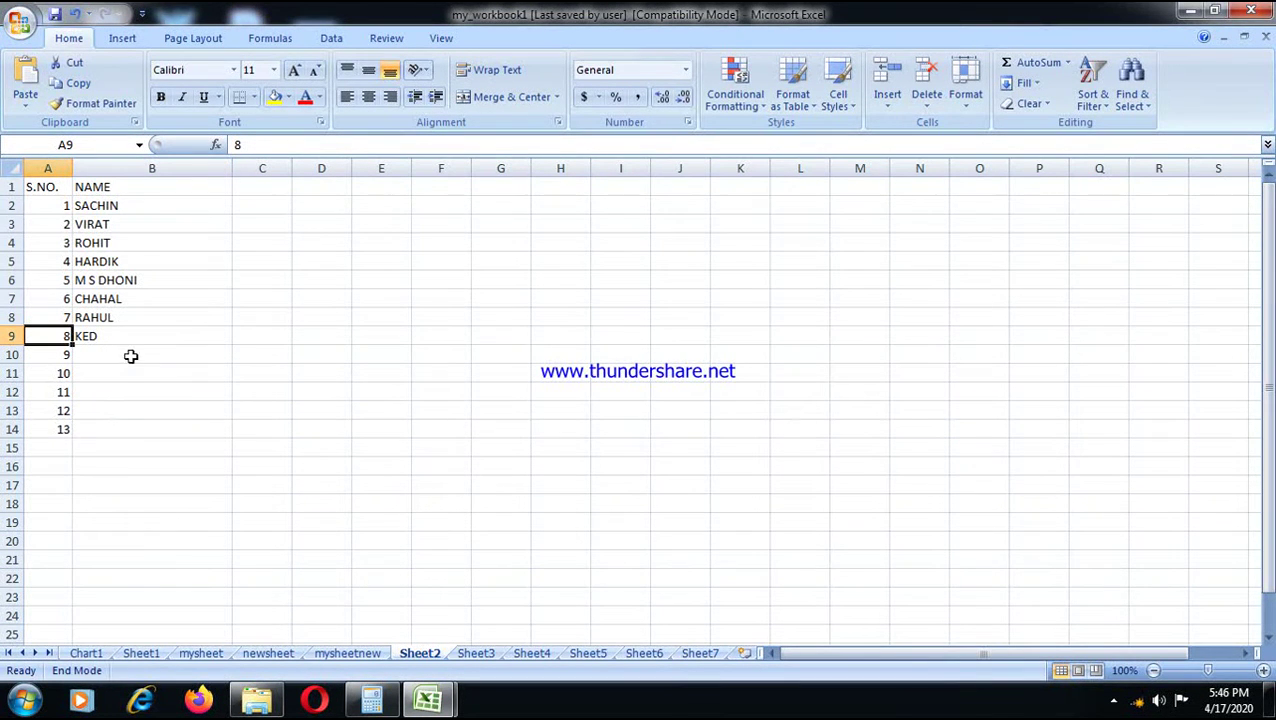
left_click(131, 342)
type("UMES")
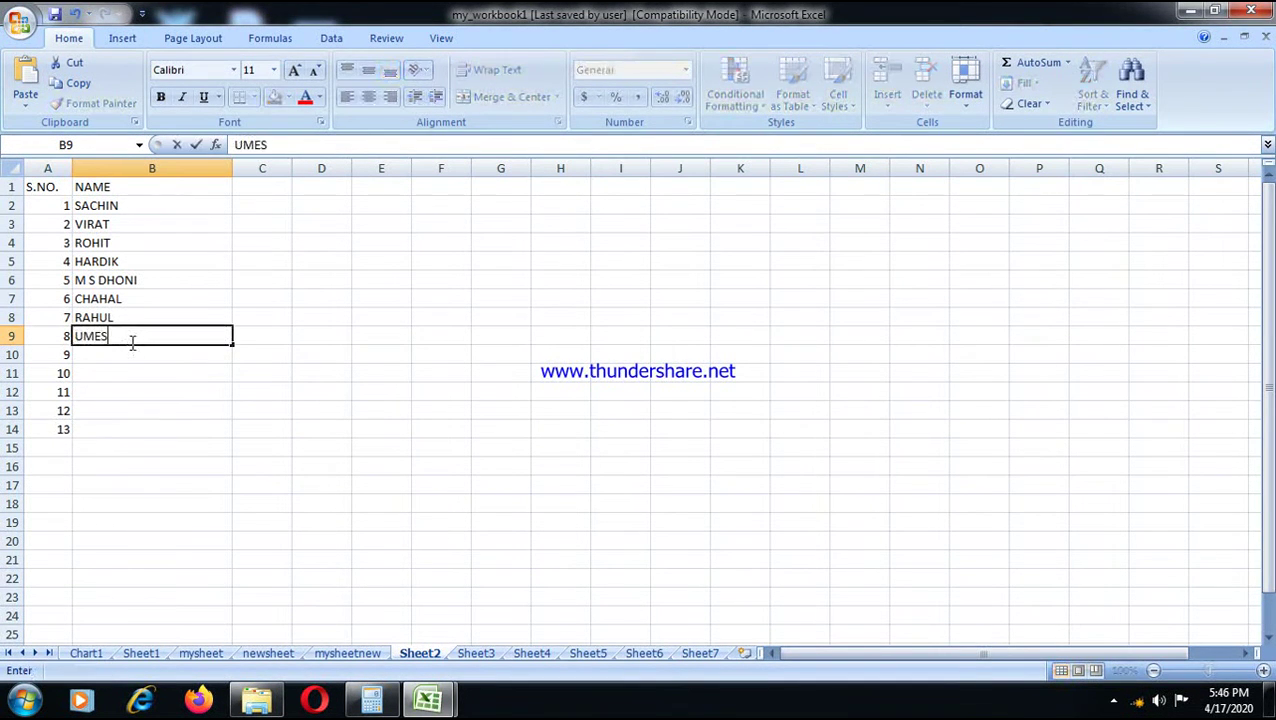
type("H")
key("Return")
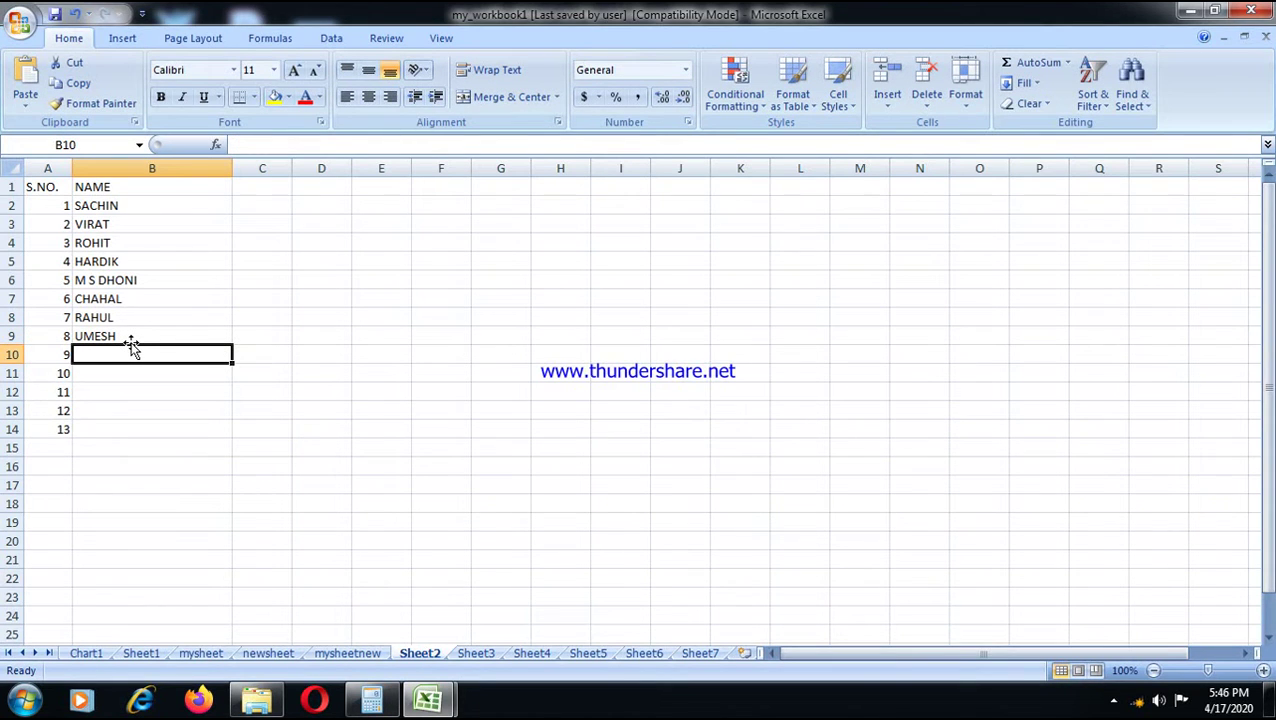
left_click_drag(40, 354, 89, 440)
- Clear serial numbers 9–13 and add headers MATCH, SCORE, CENTURY and TOTAL in C1:F1
key("Delete")
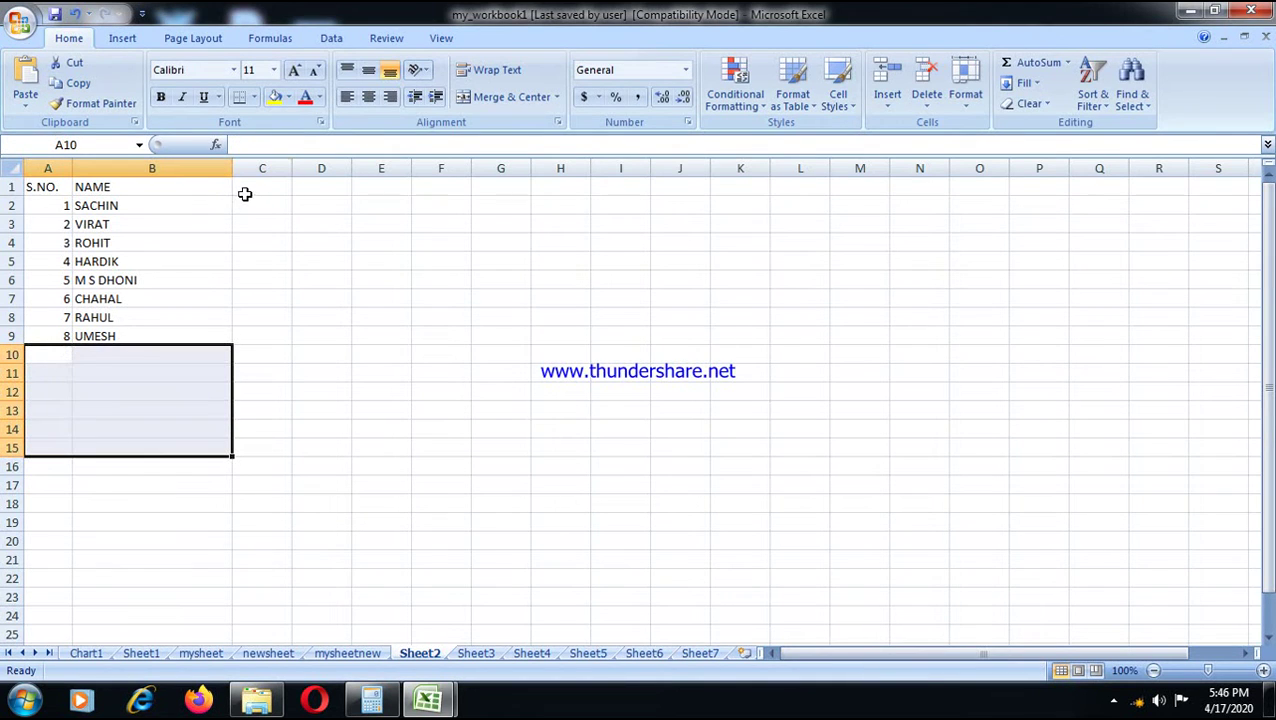
left_click(250, 191)
type("MATCH")
key("Tab")
type("SCORE")
key("Tab")
type("CENTRY")
key("BackSpace")
key("BackSpace")
type("UR")
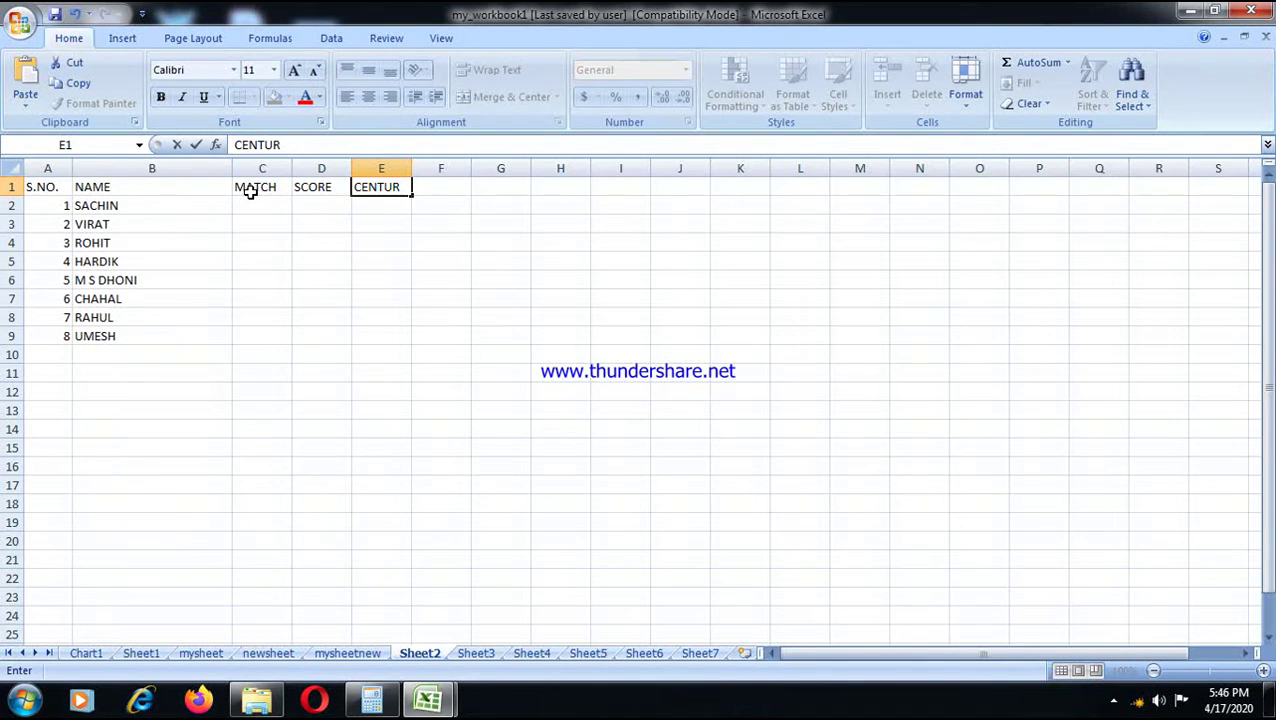
type("Y")
key("Tab")
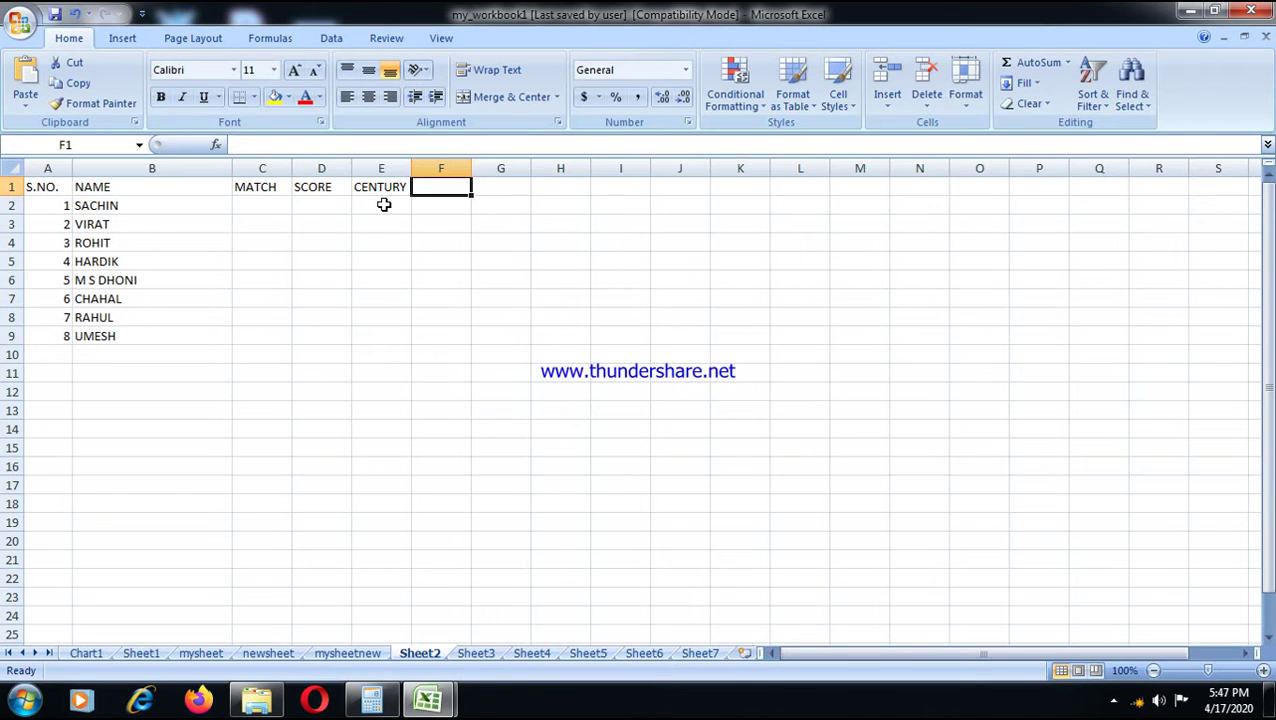
type("TOTAL")
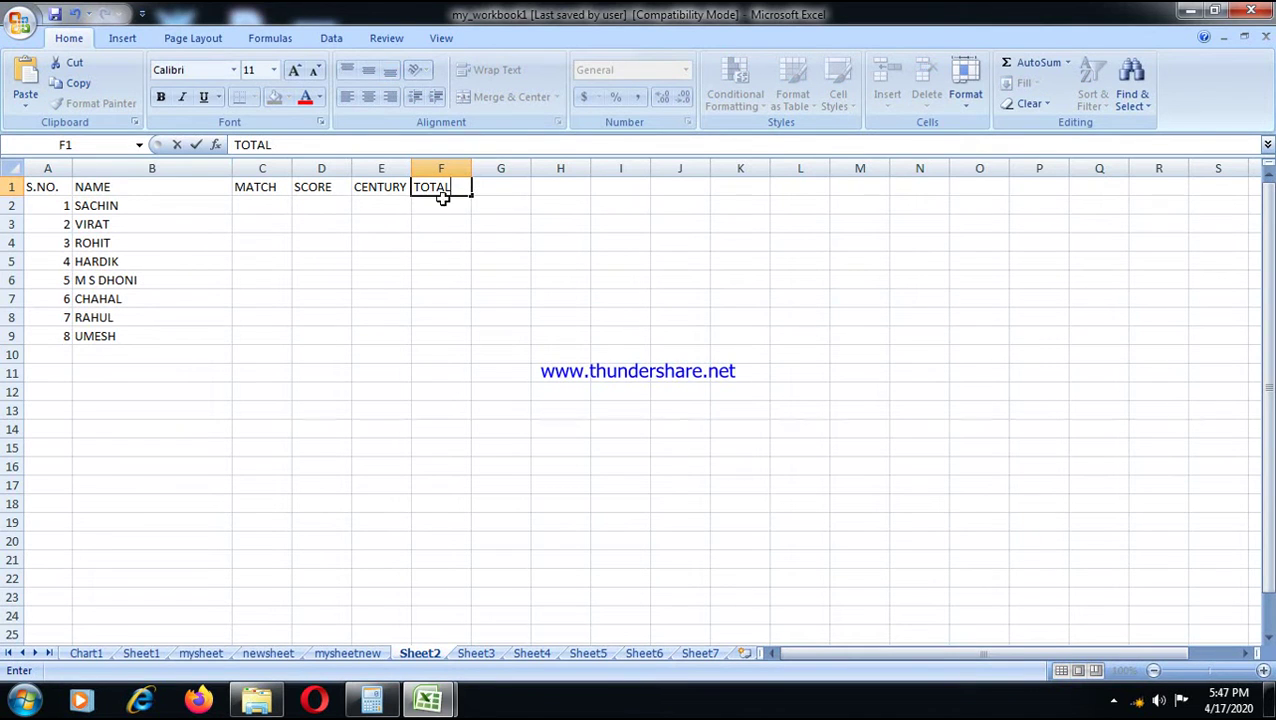
left_click(455, 292)
- Apply All Borders to the player table A1:F9
left_click_drag(58, 188, 452, 336)
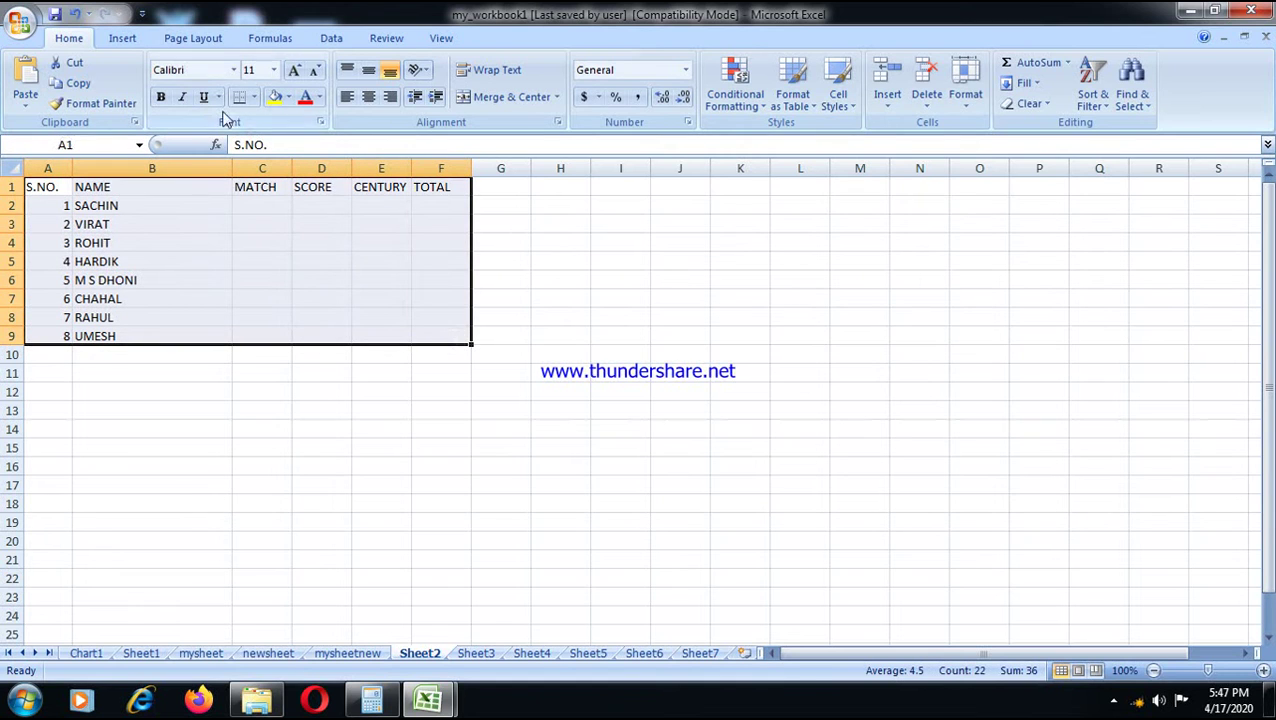
left_click(256, 98)
left_click(240, 244)
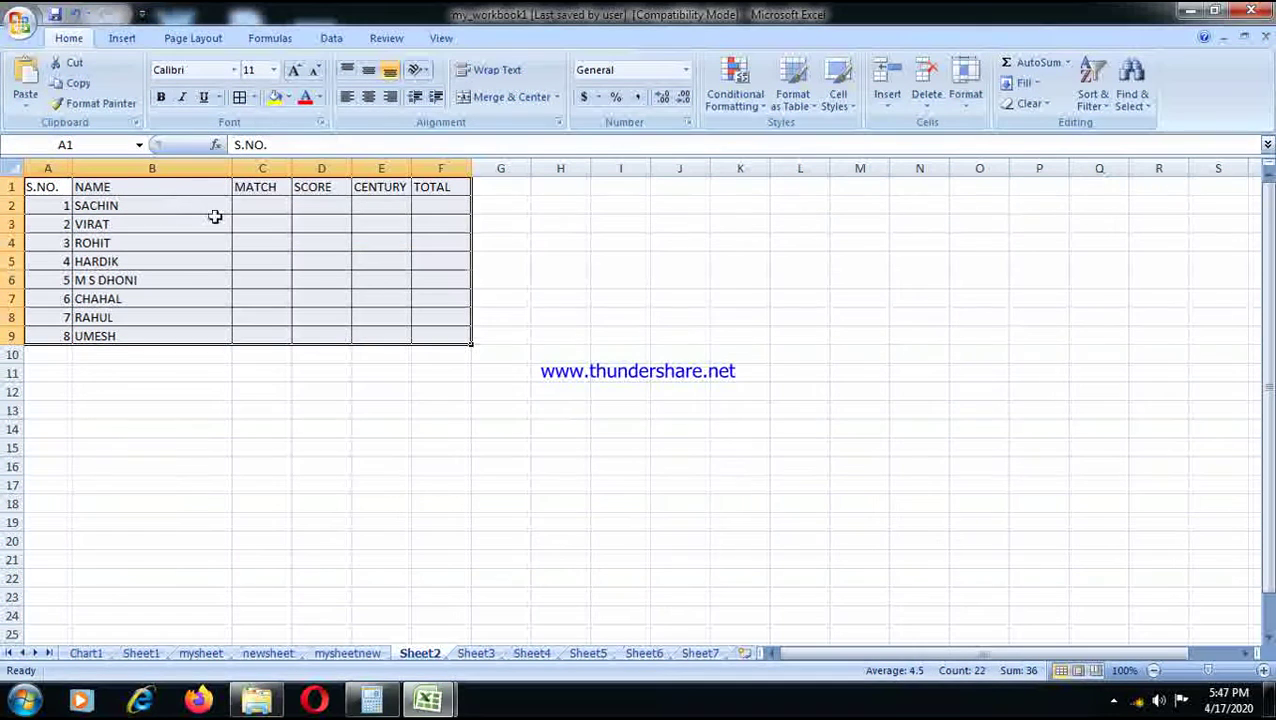
left_click(252, 207)
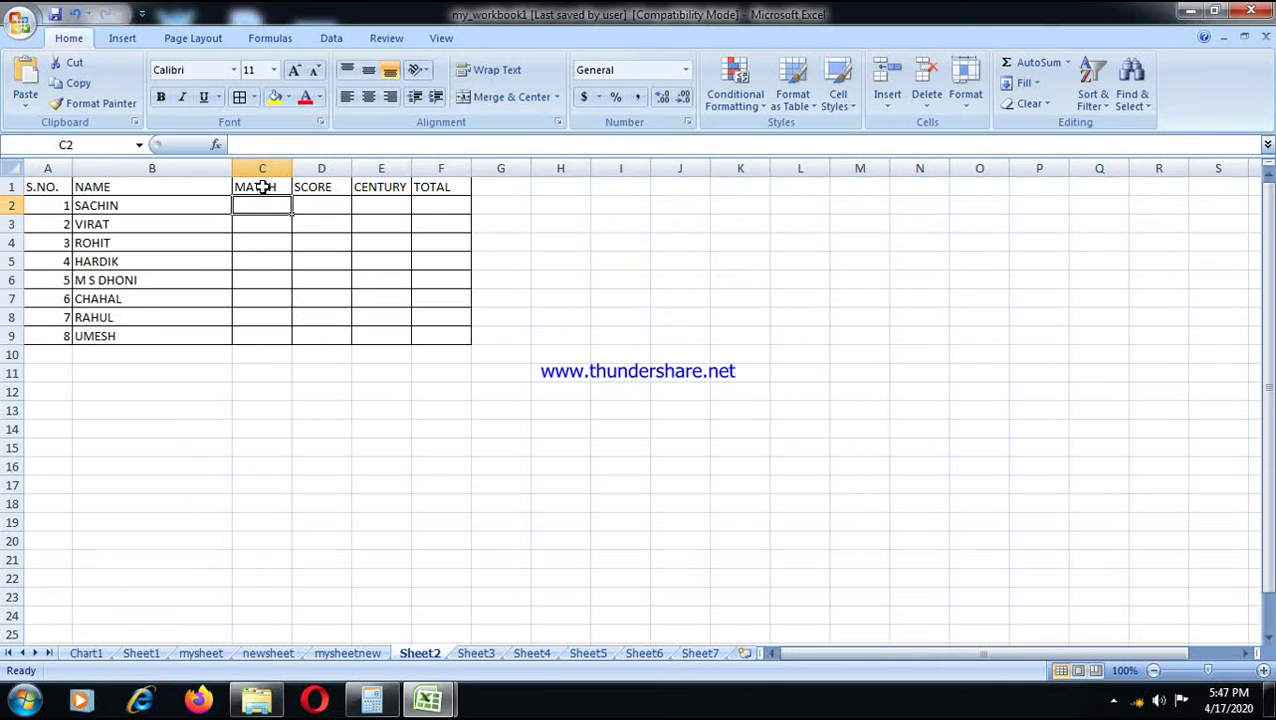
- Enter MATCH values 500, 350, 300, 150, 400, 50, 120 and 200 in C2:C9
type("300")
key("BackSpace")
key("BackSpace")
key("BackSpace")
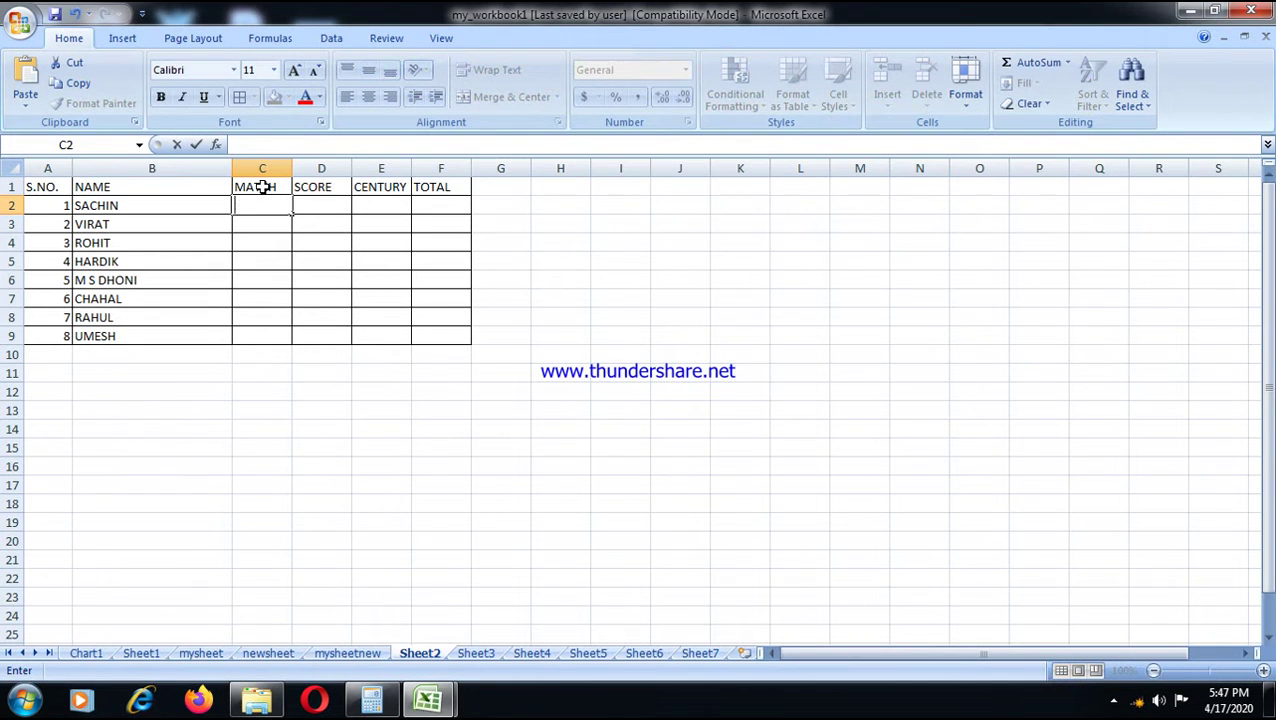
type("500")
key("Return")
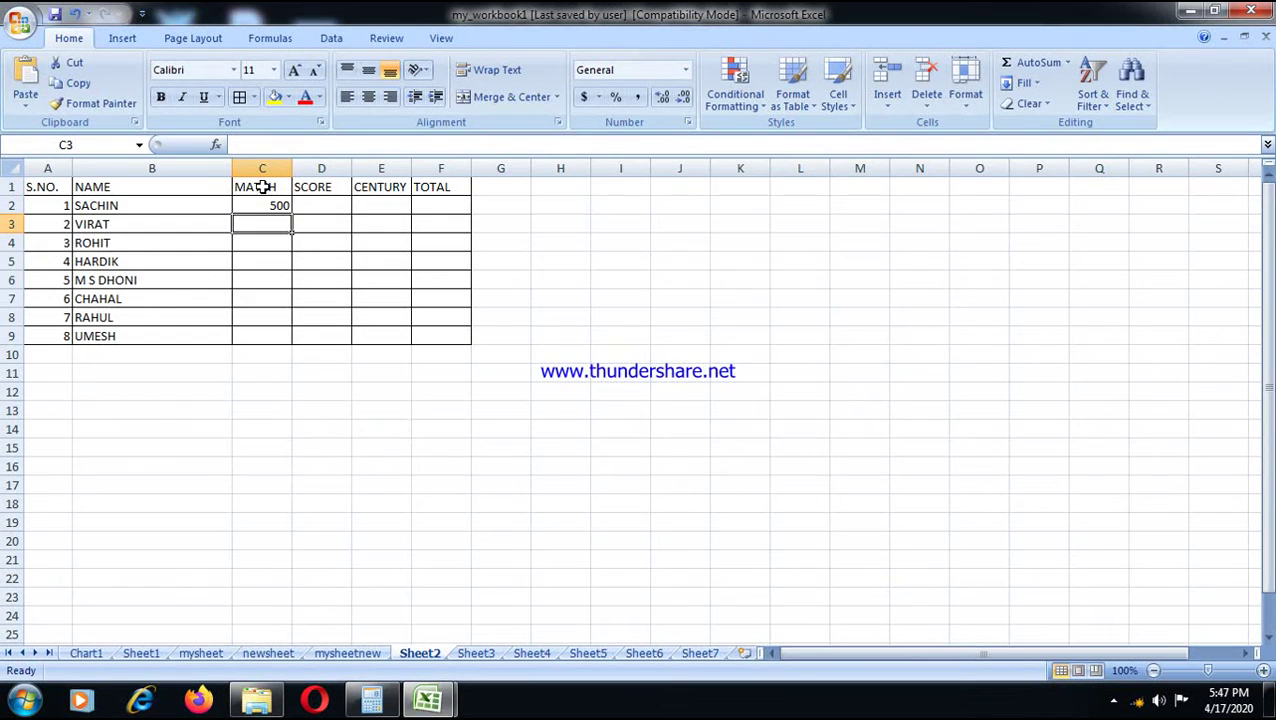
type("350")
key("Return")
type("300")
key("Return")
type("150")
key("Return")
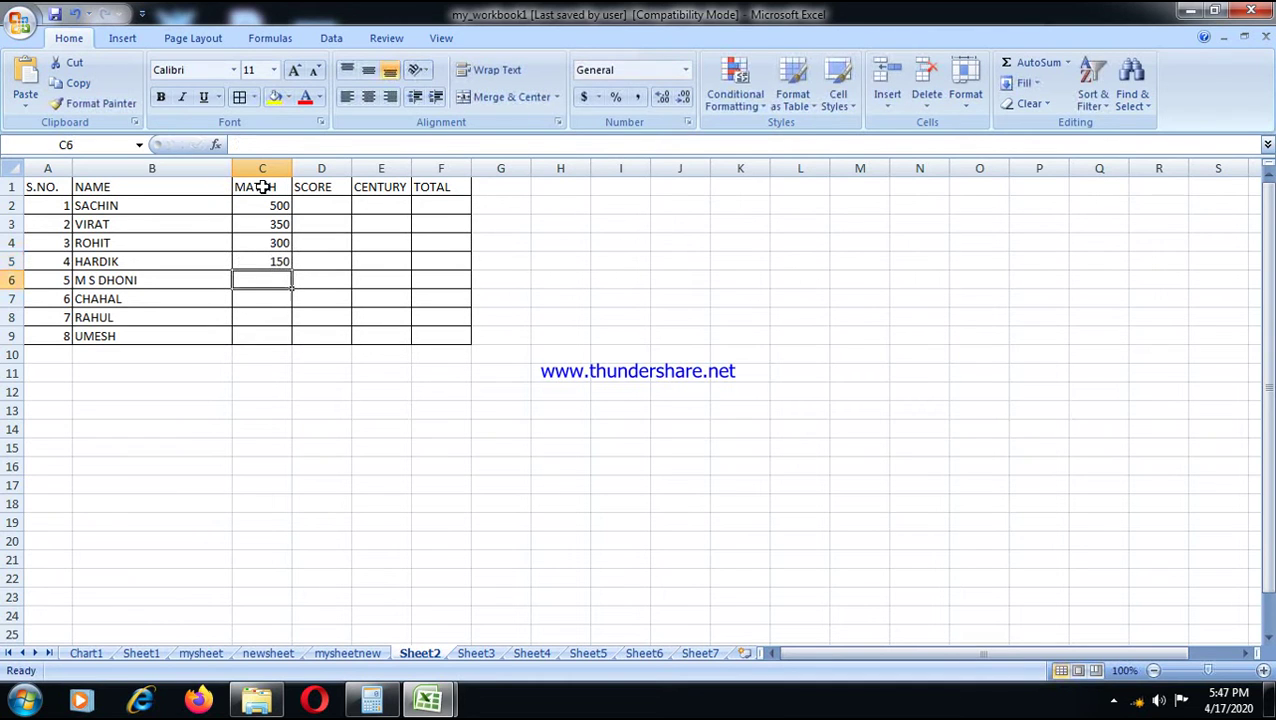
type("400")
key("Return")
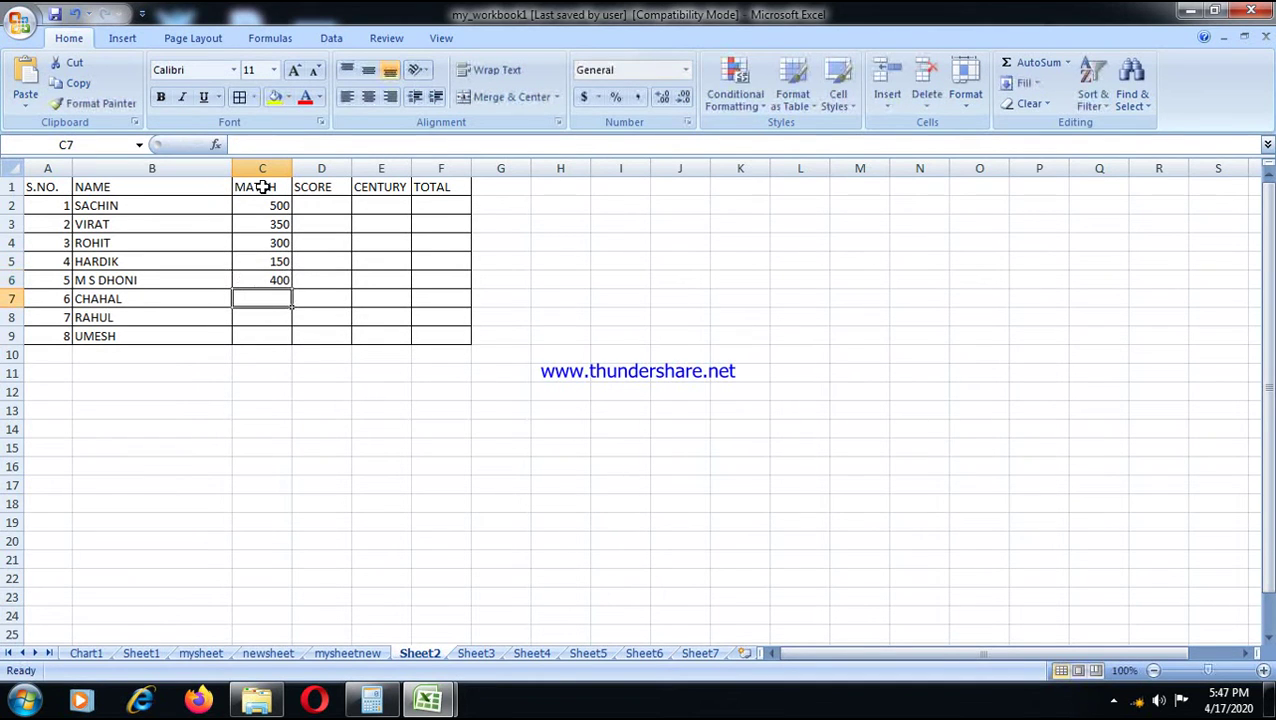
type("50")
key("Return")
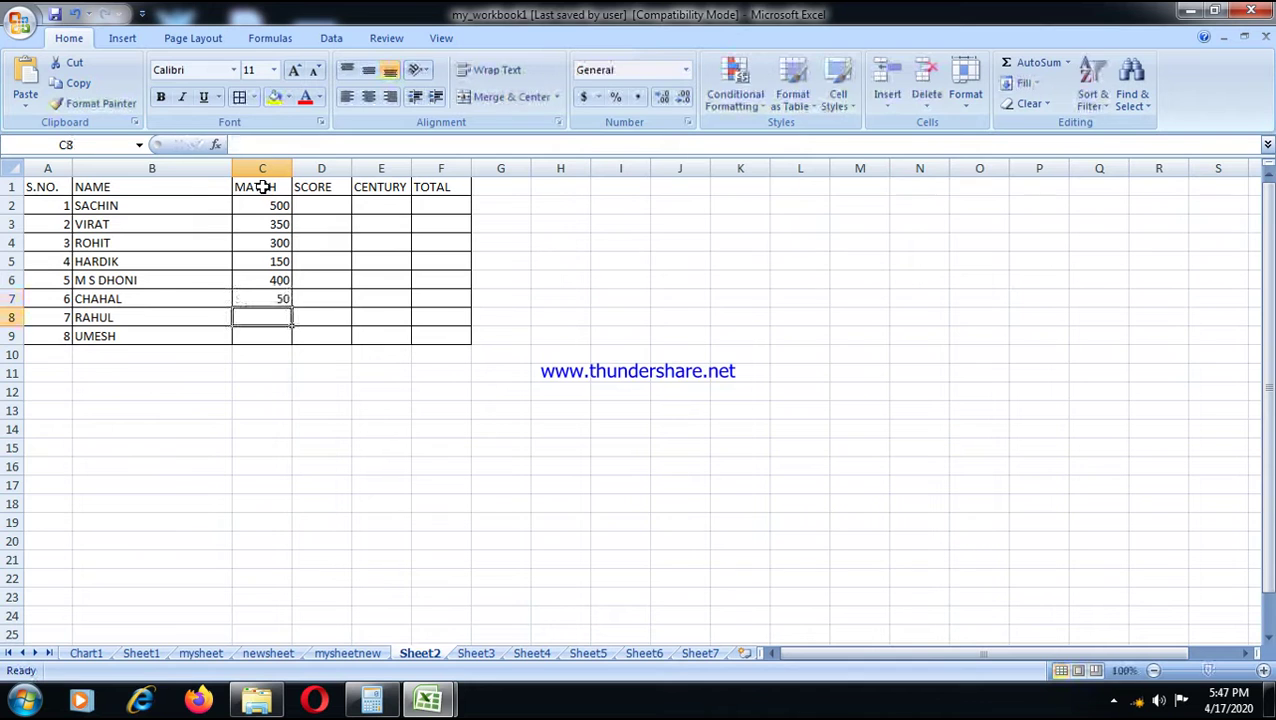
type("120")
key("Return")
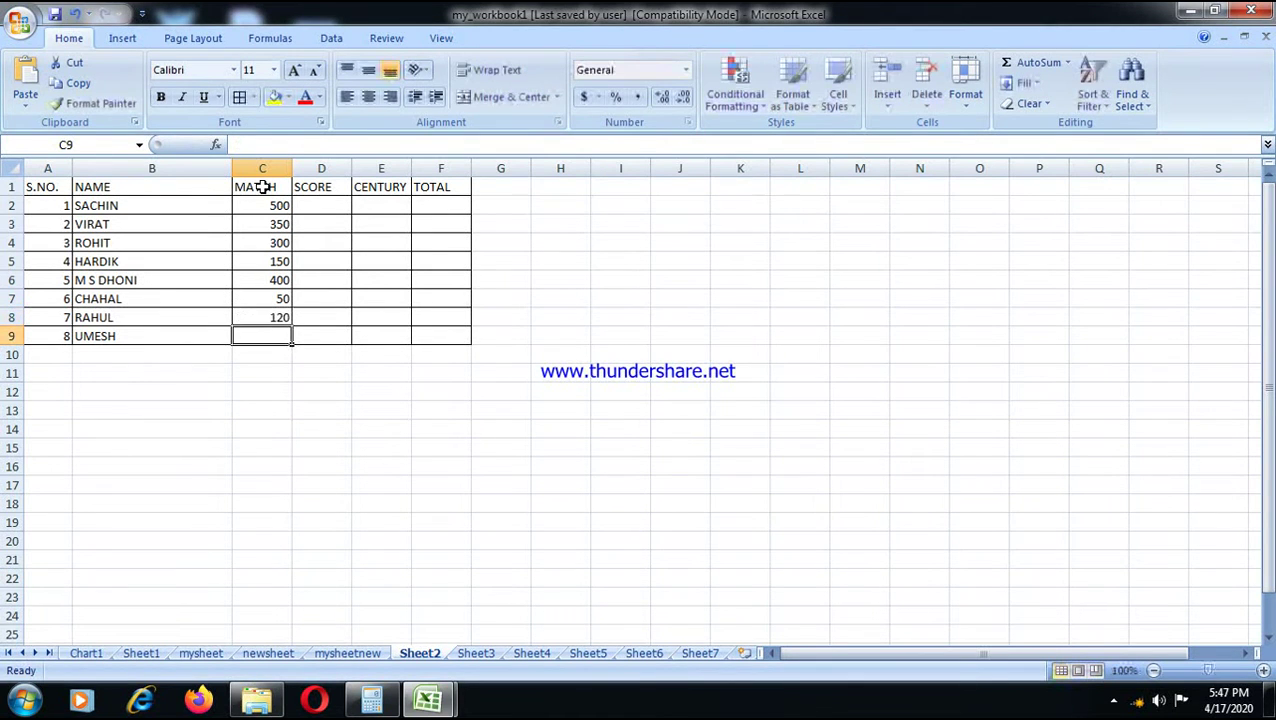
type("200")
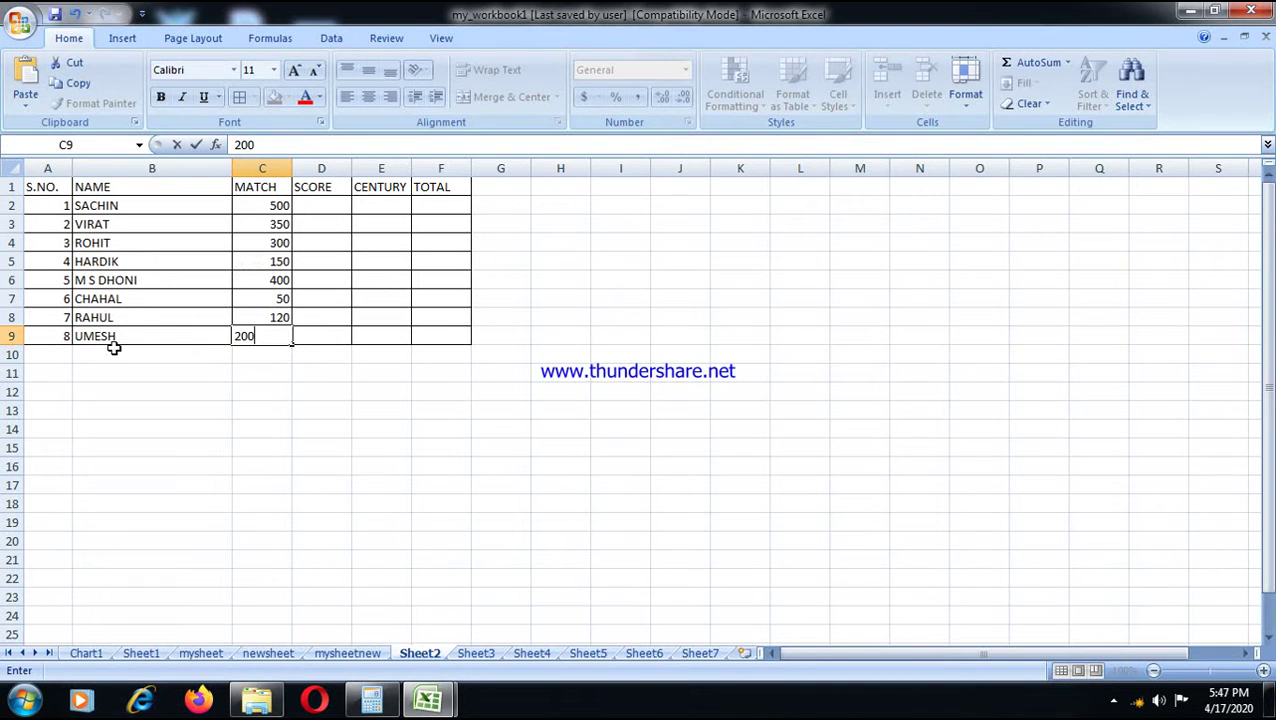
left_click(116, 302)
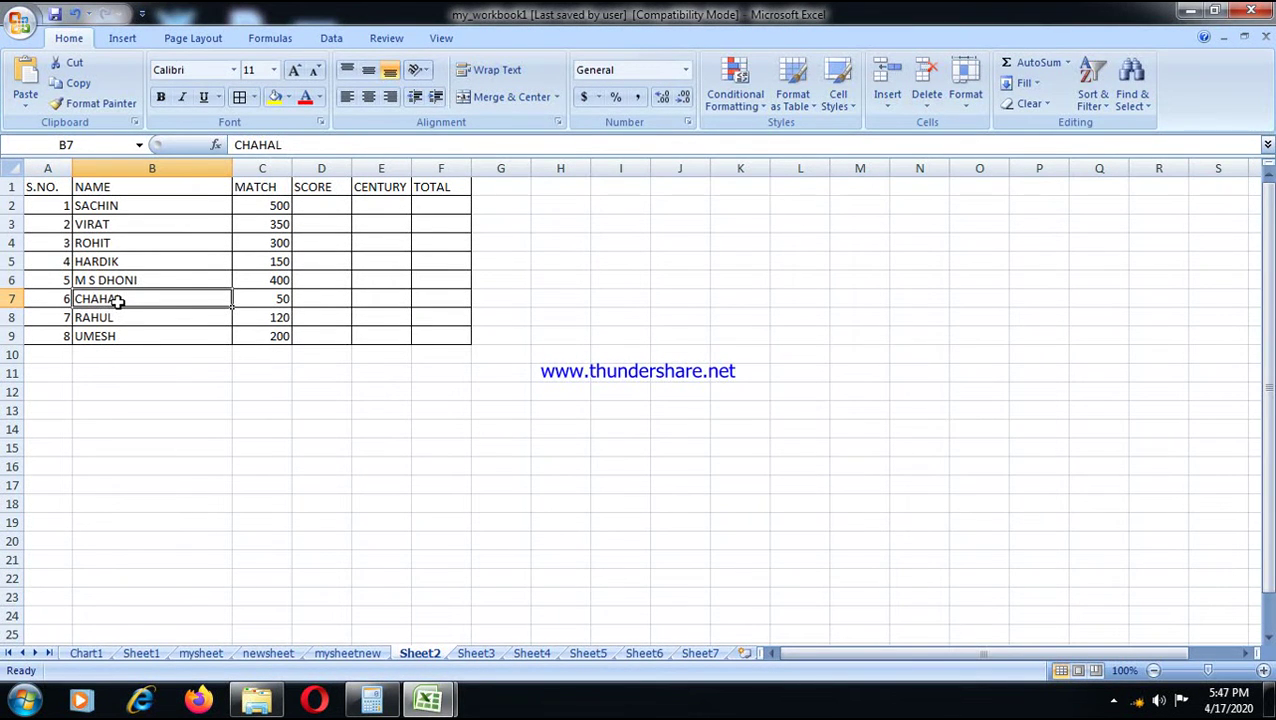
- Replace CHAHAL in B7 with S AYYAR
type("AYY")
key("BackSpace")
type("A")
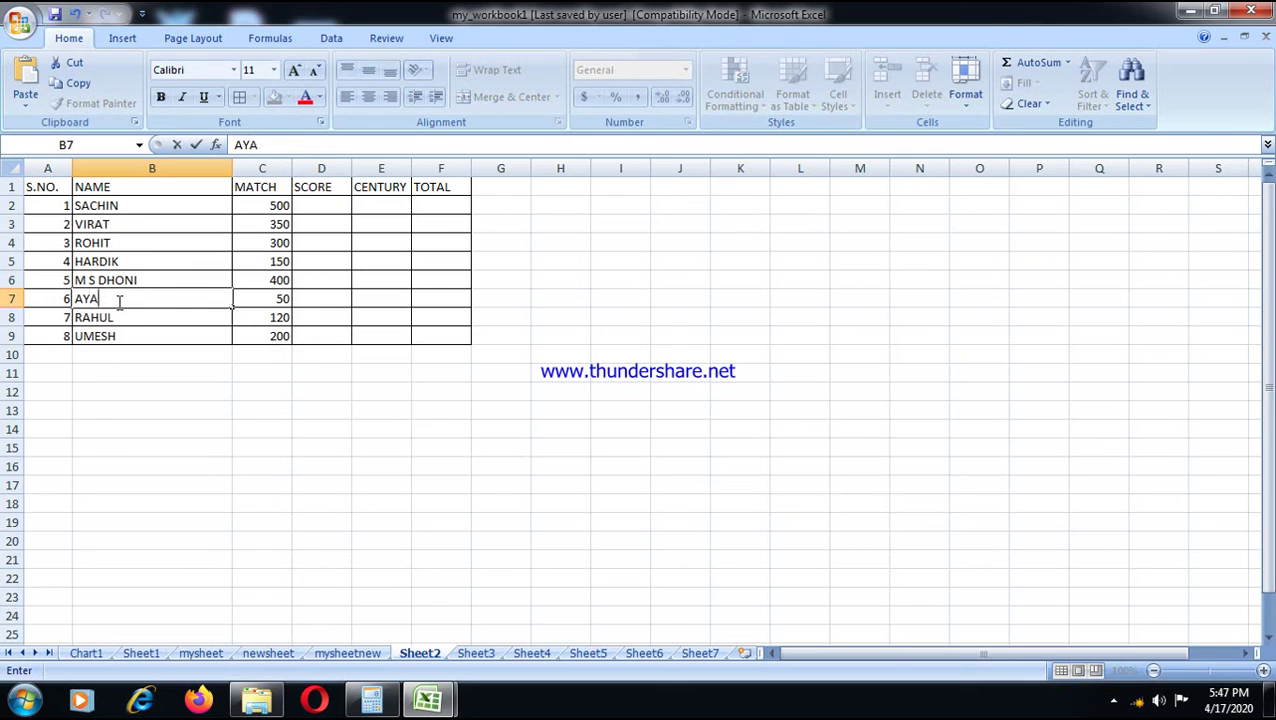
type("RR")
left_click_drag(130, 298, 76, 300)
type("S A")
type("YAR")
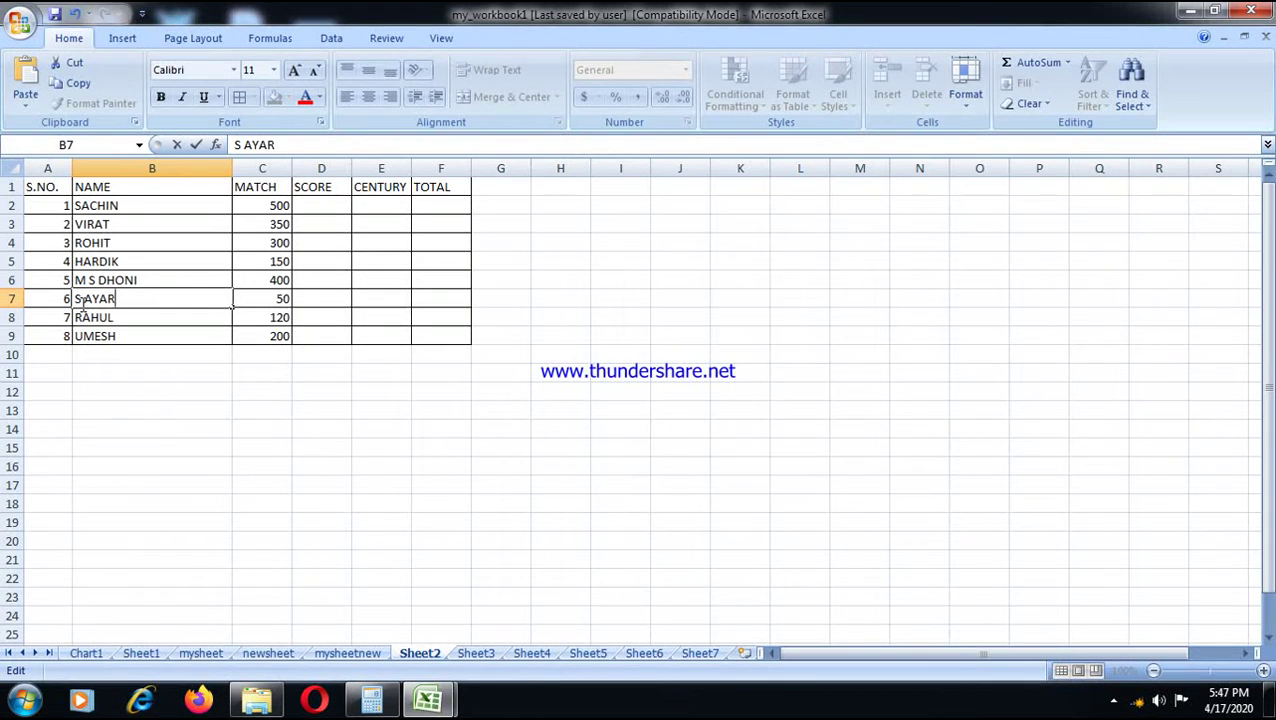
key("BackSpace")
key("BackSpace")
type("YAR")
left_click(105, 337)
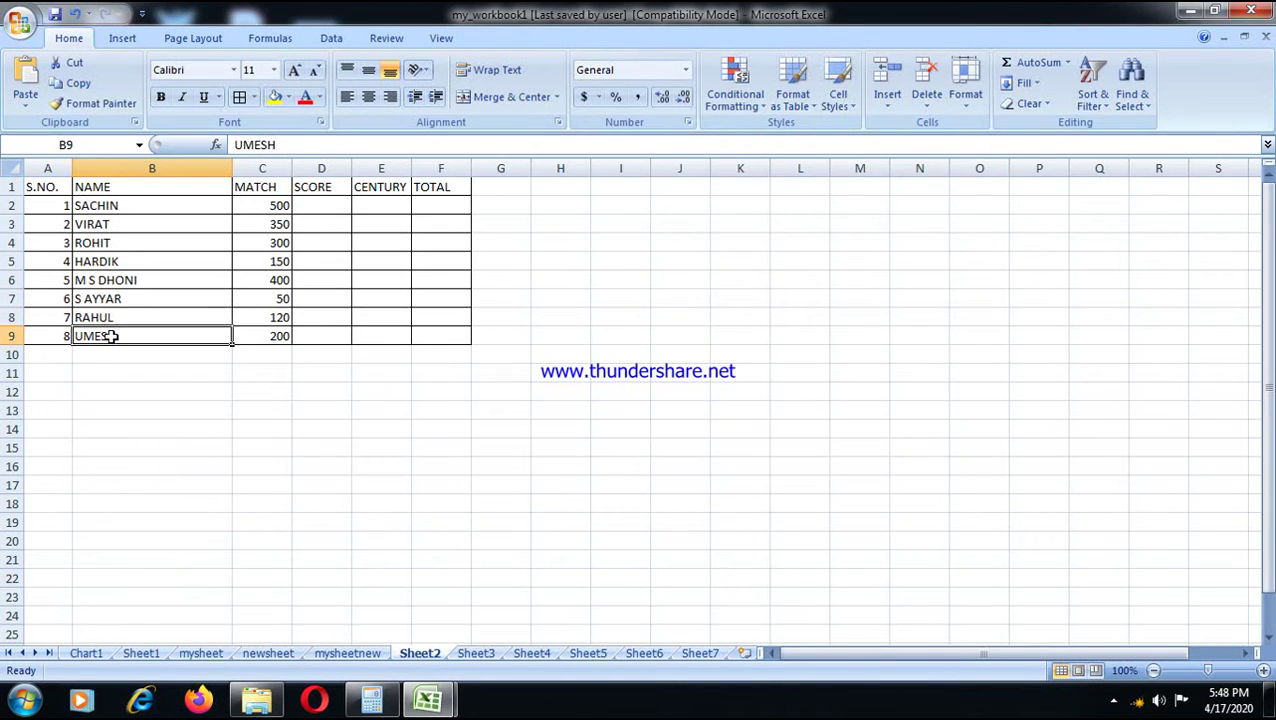
- Replace UMESH in B9 with SHIHAR
type("SHIHAR")
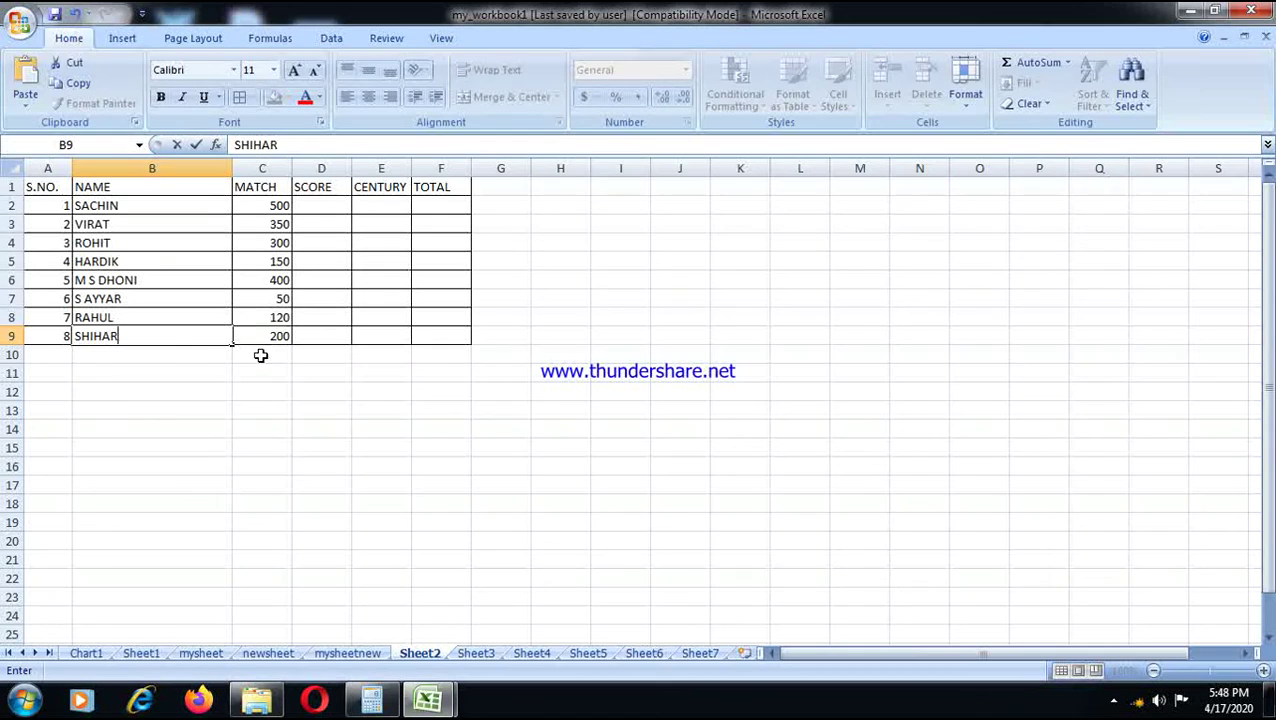
left_click(275, 317)
left_click(275, 298)
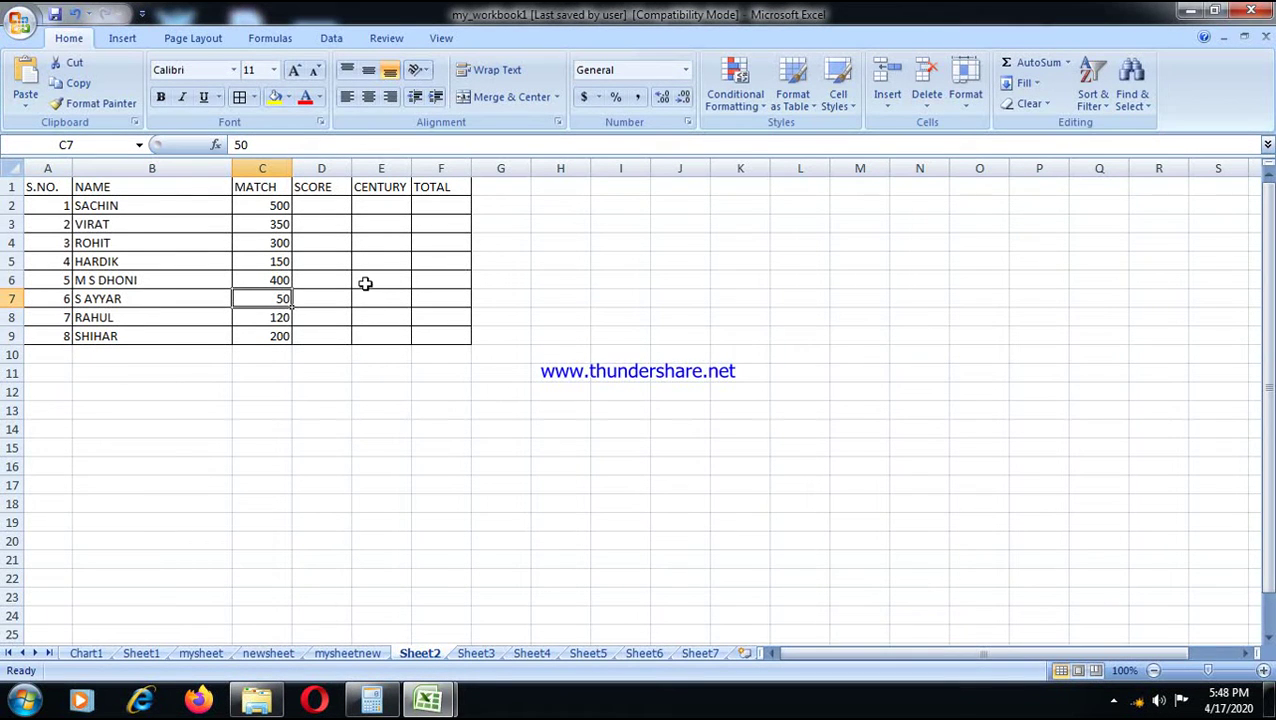
left_click(326, 203)
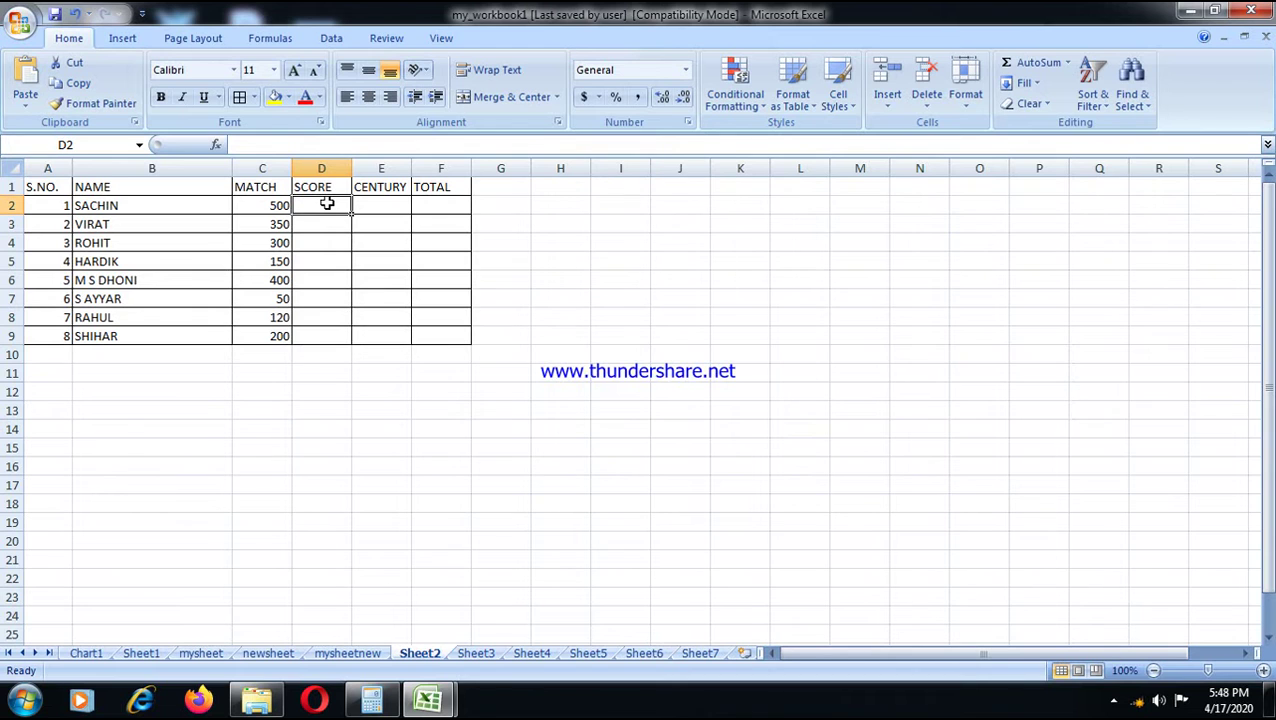
- Enter scores 201, 183, 264, 97, 183, 134 and 154 in D2:D8
type("201")
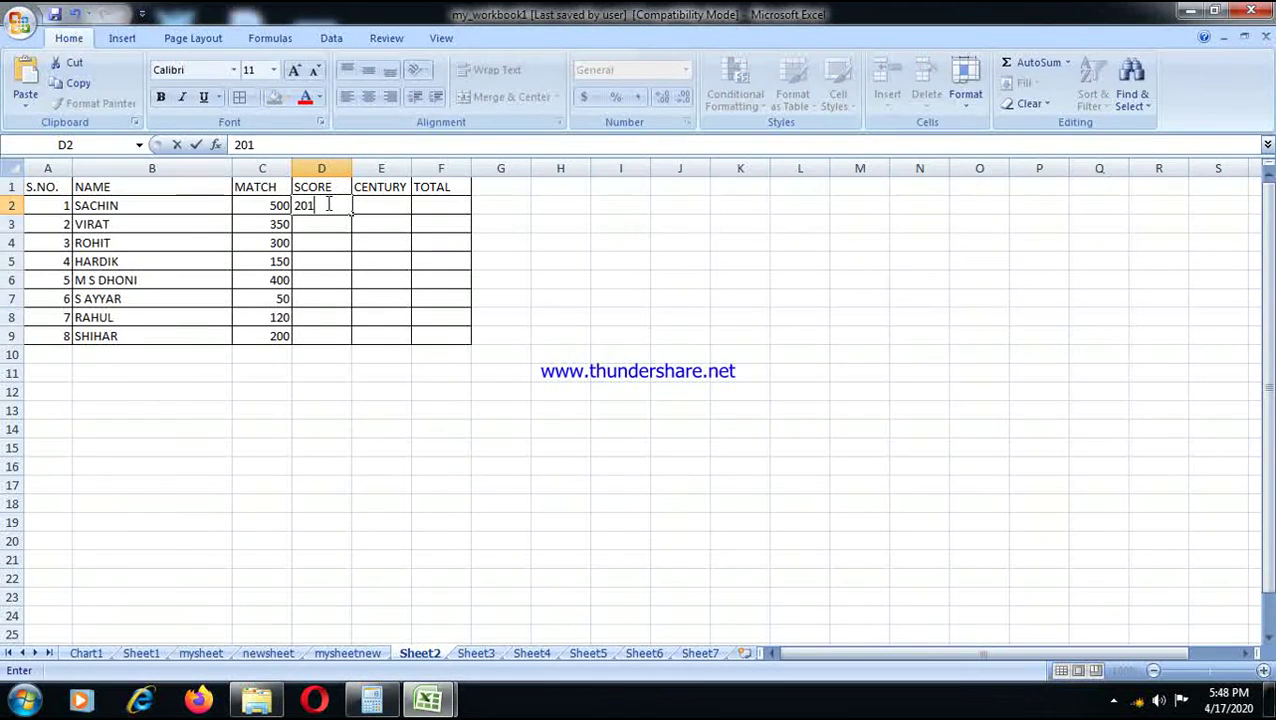
key("Return")
type("183")
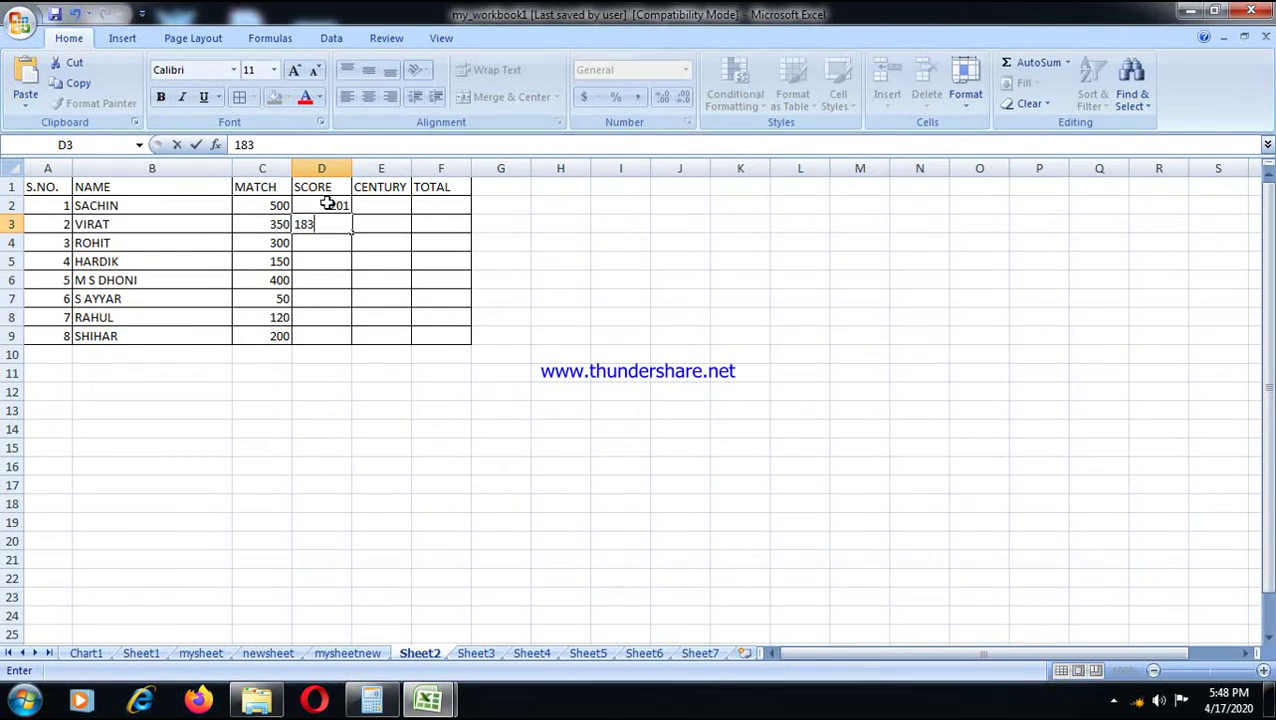
key("Return")
type("264")
key("Return")
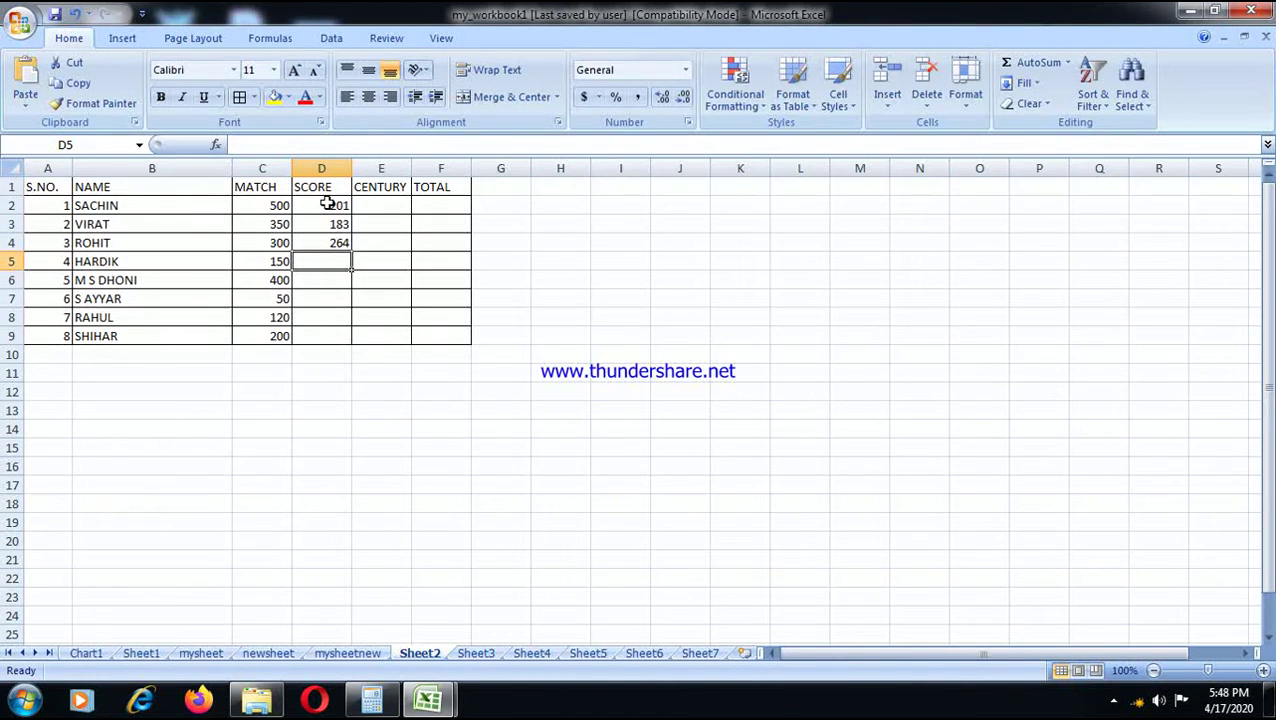
type("97")
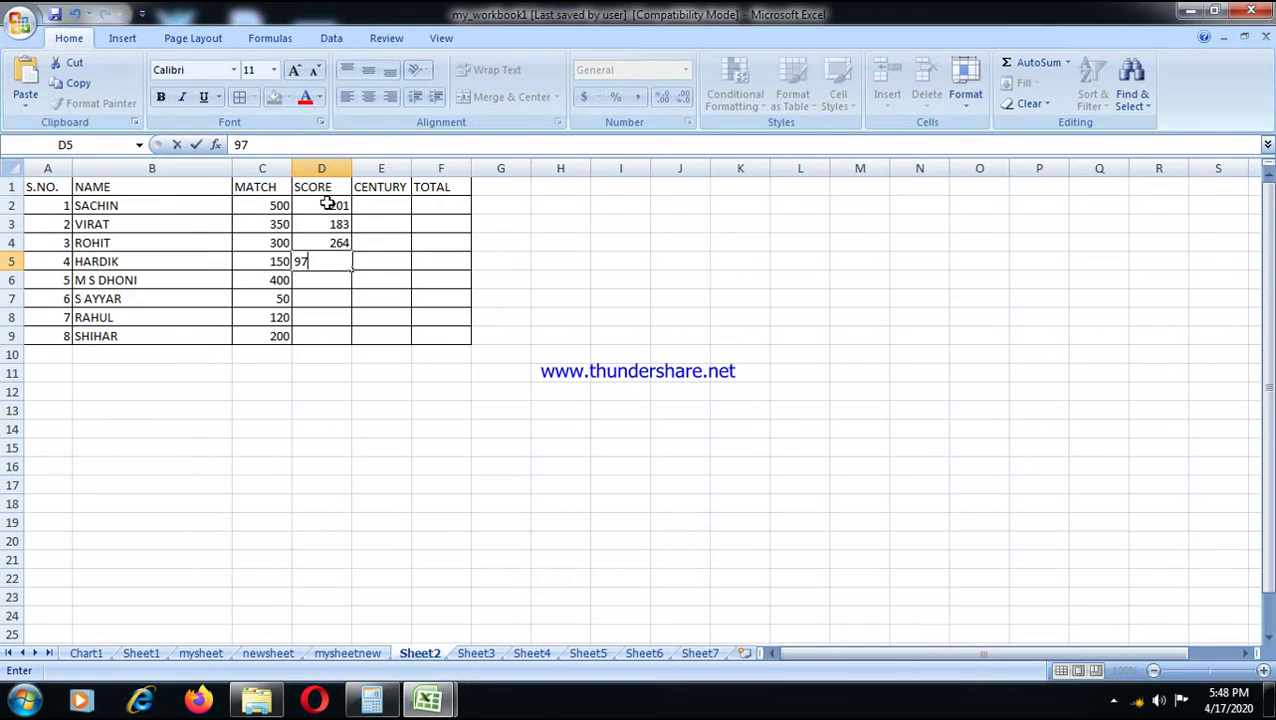
key("Return")
type("18")
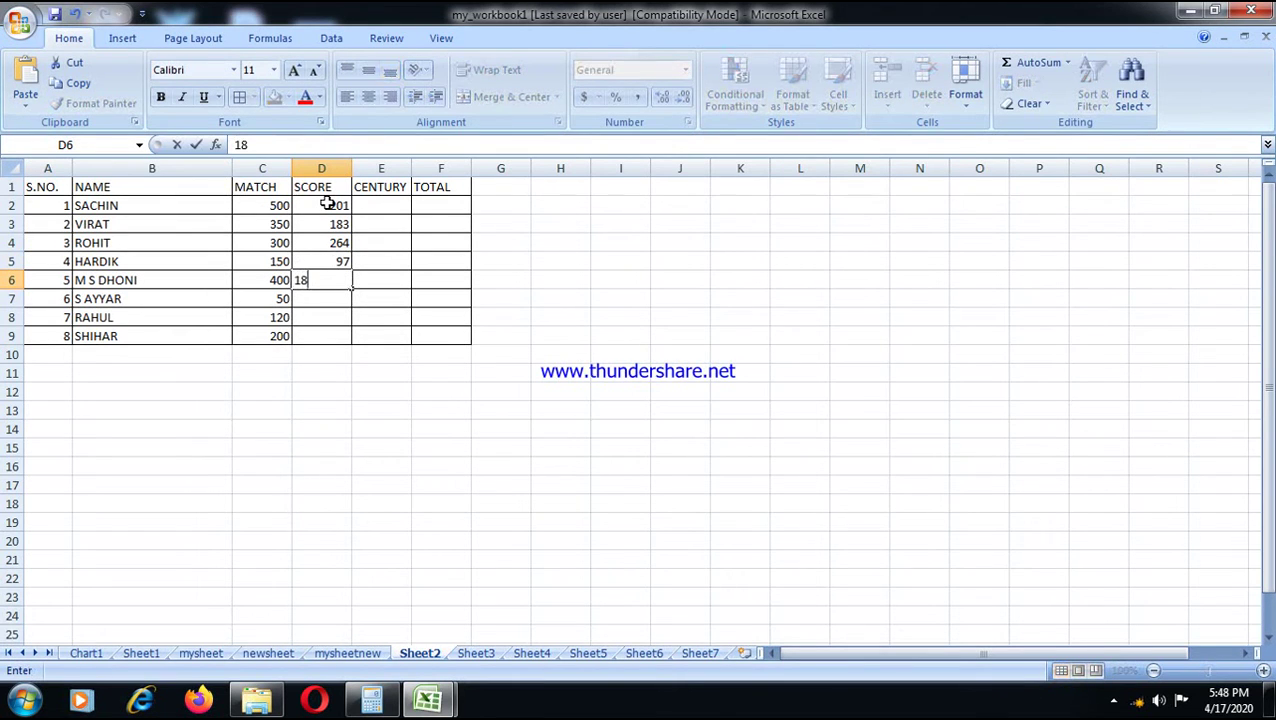
type("3")
key("Return")
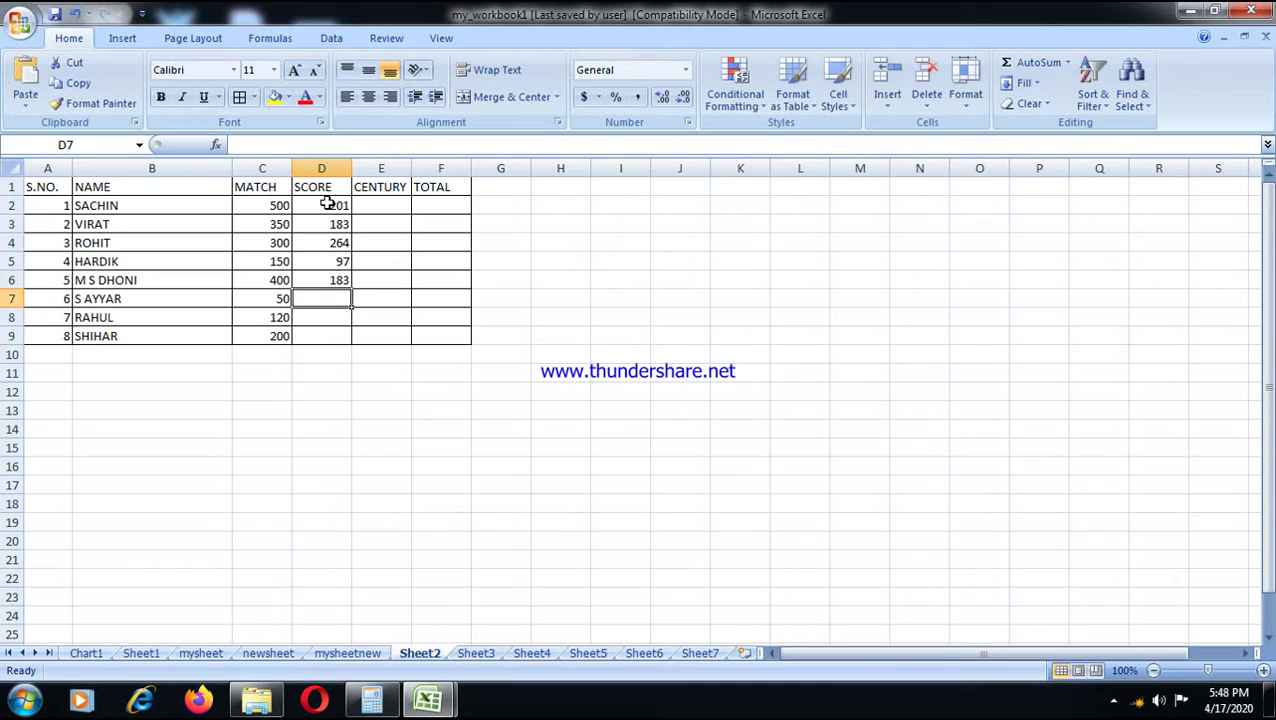
type("134")
key("Return")
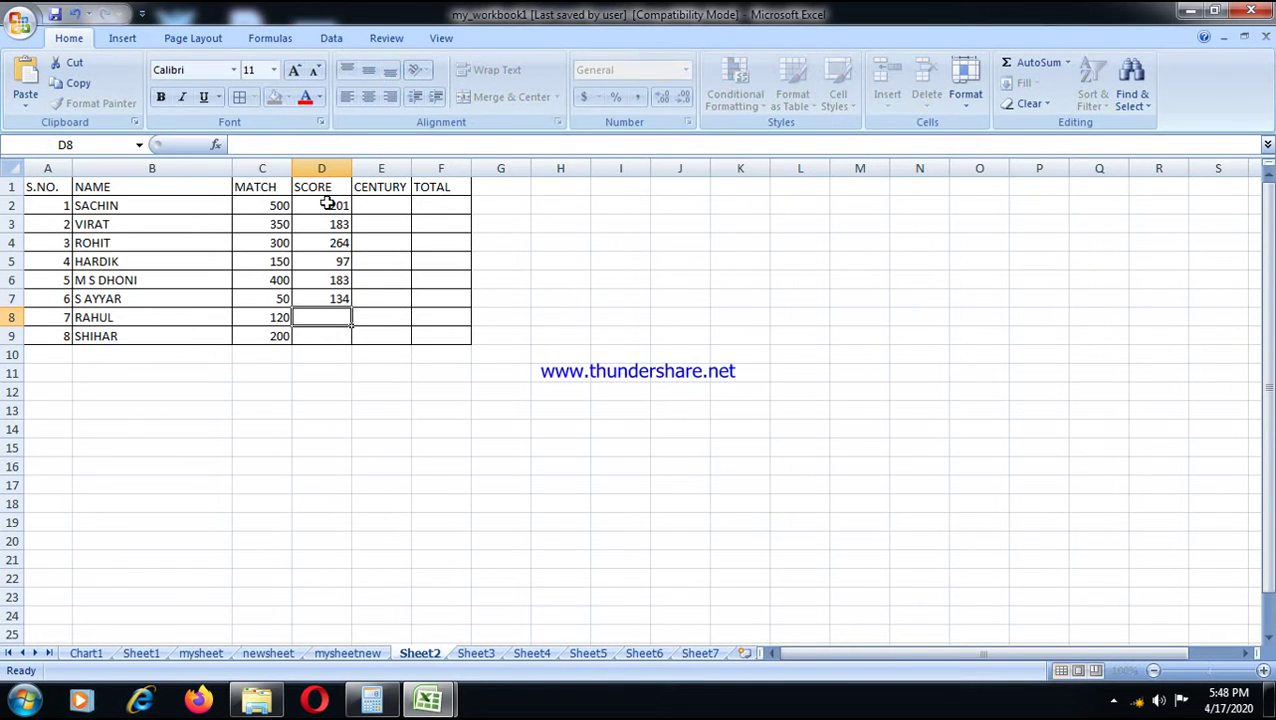
type("154")
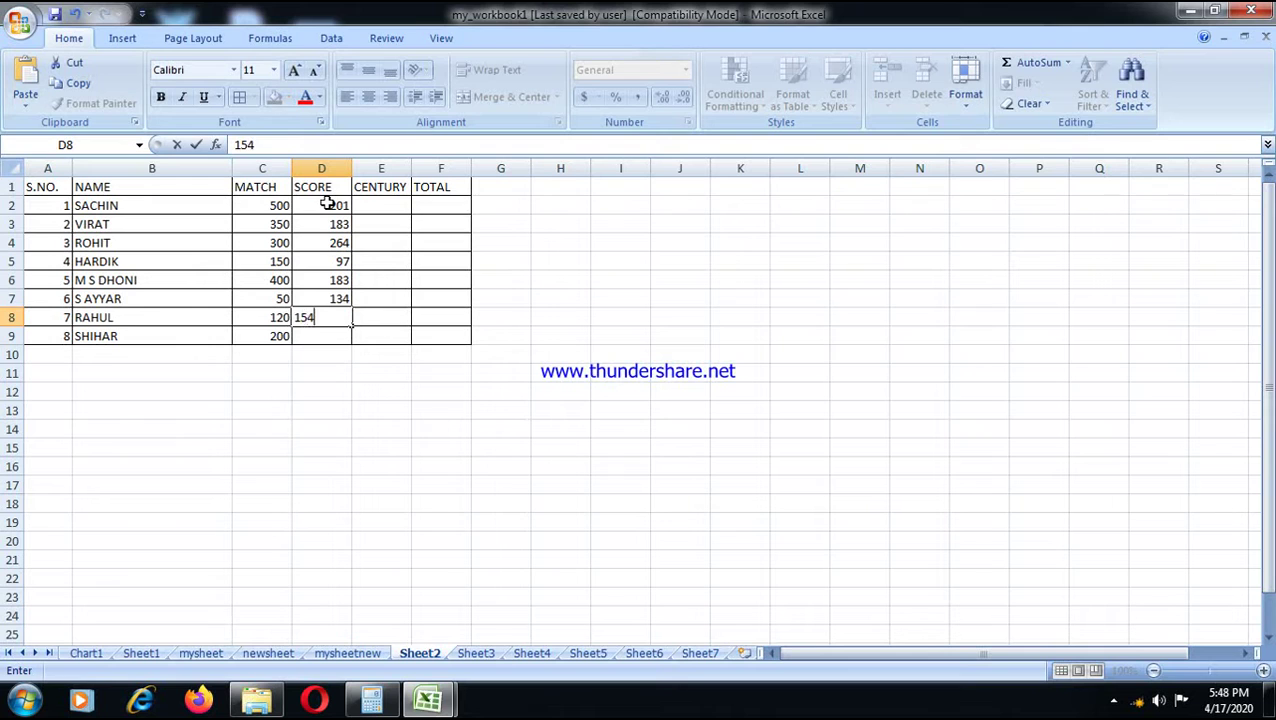
key("Return")
- Finish SHIHAR's score of 190, then enter centuries 50, 39 and 28 in E2:E4
type("90")
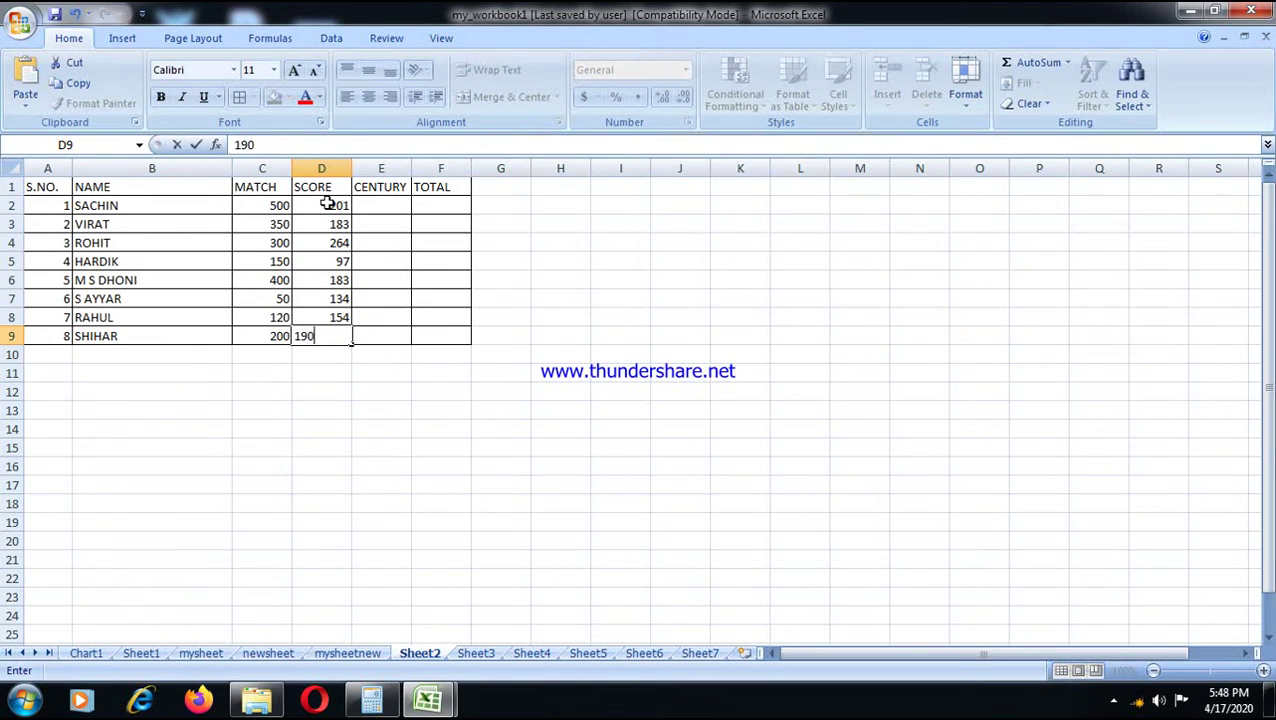
left_click(406, 352)
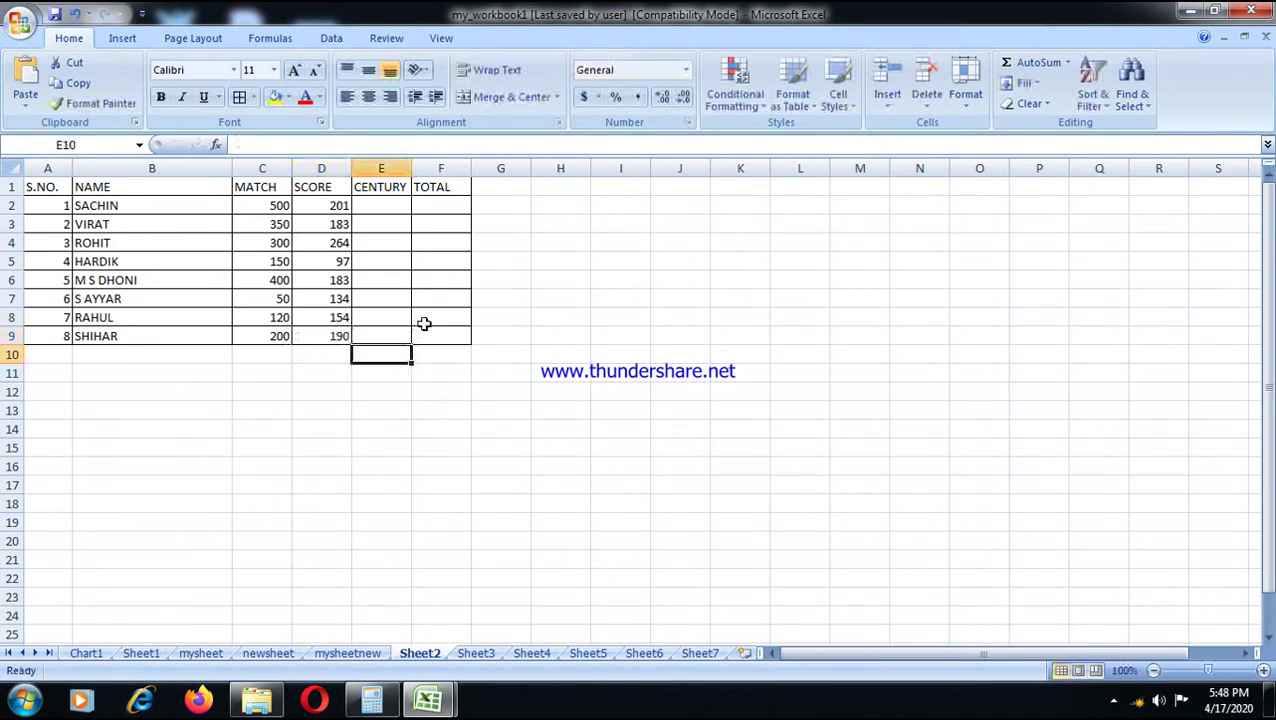
left_click(387, 204)
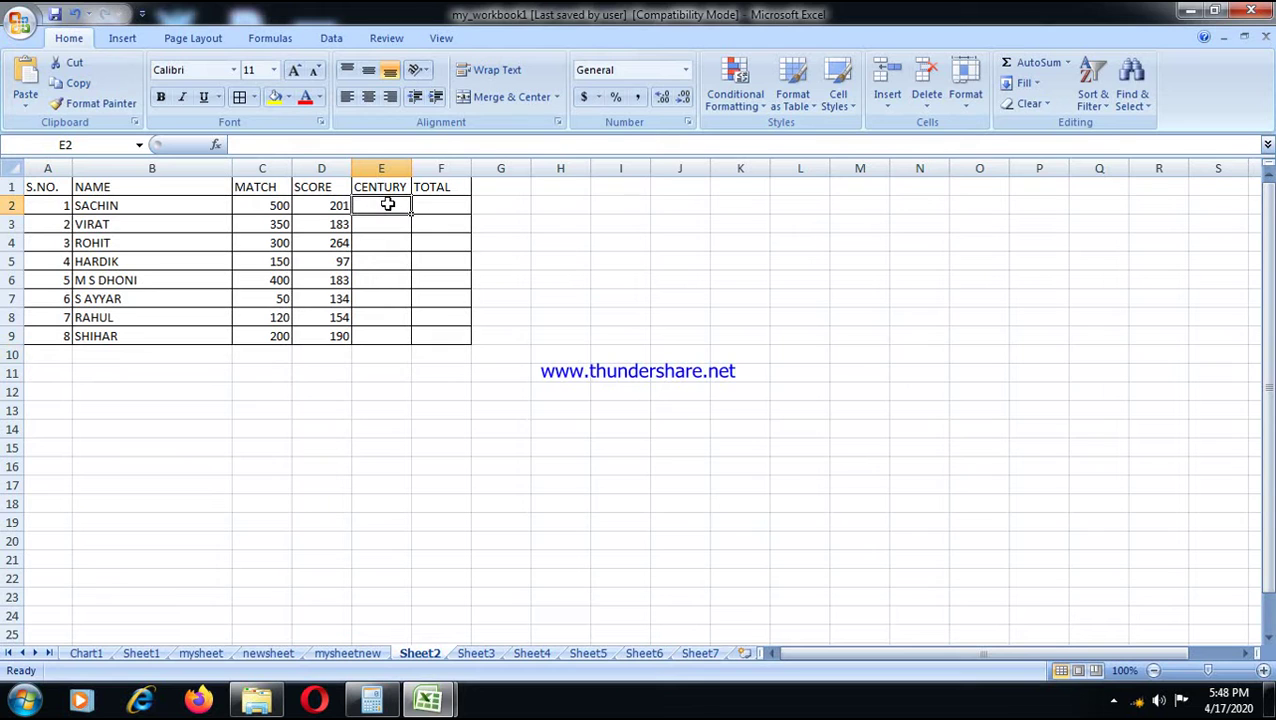
type("50")
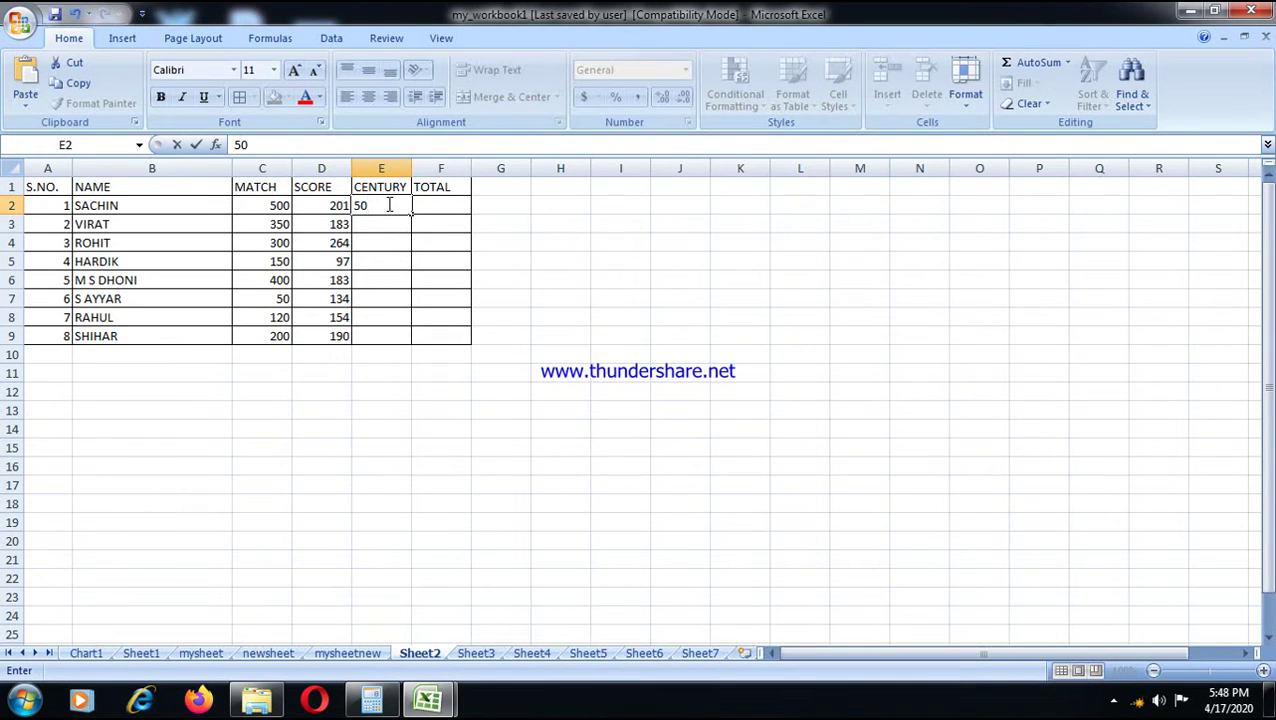
key("Return")
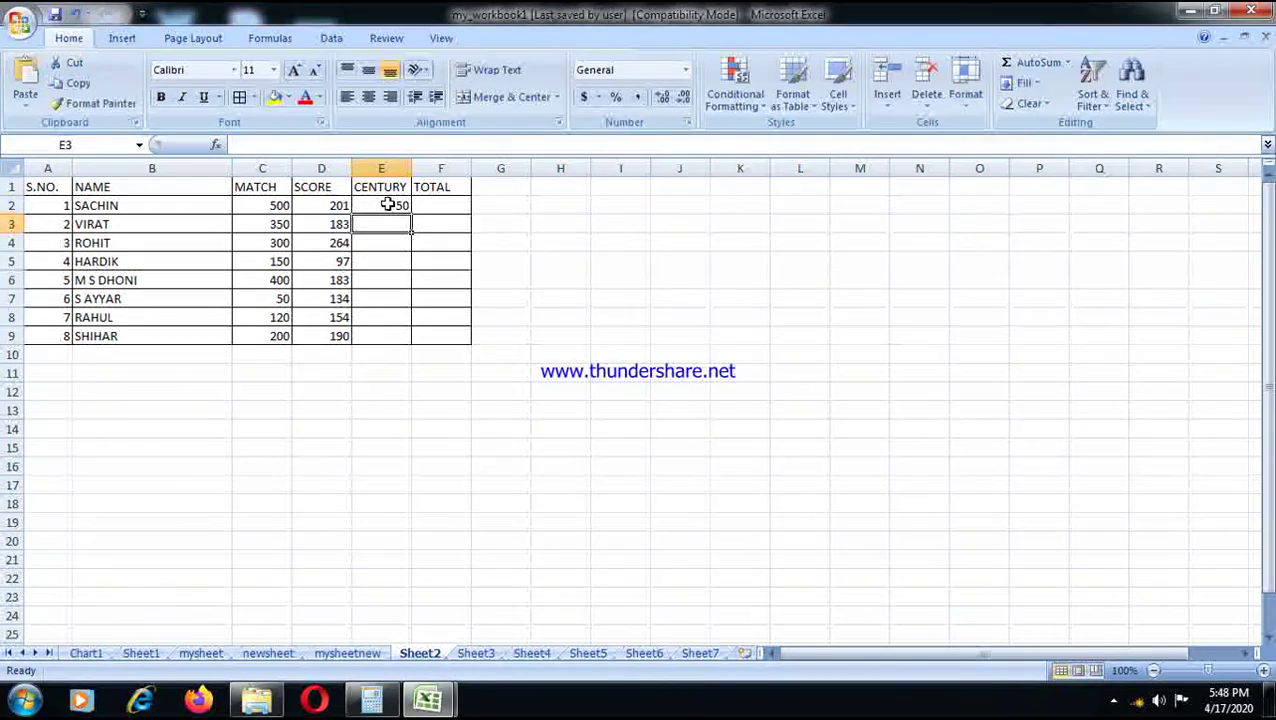
type("39")
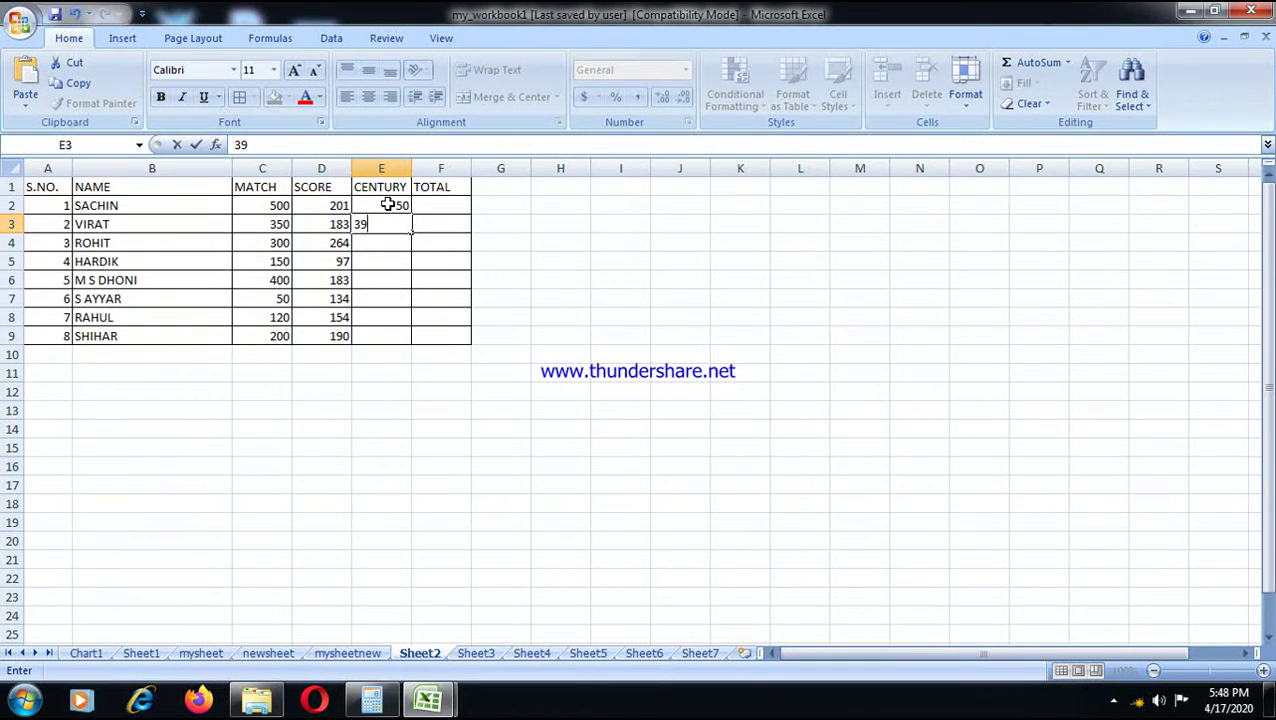
key("Return")
type("28")
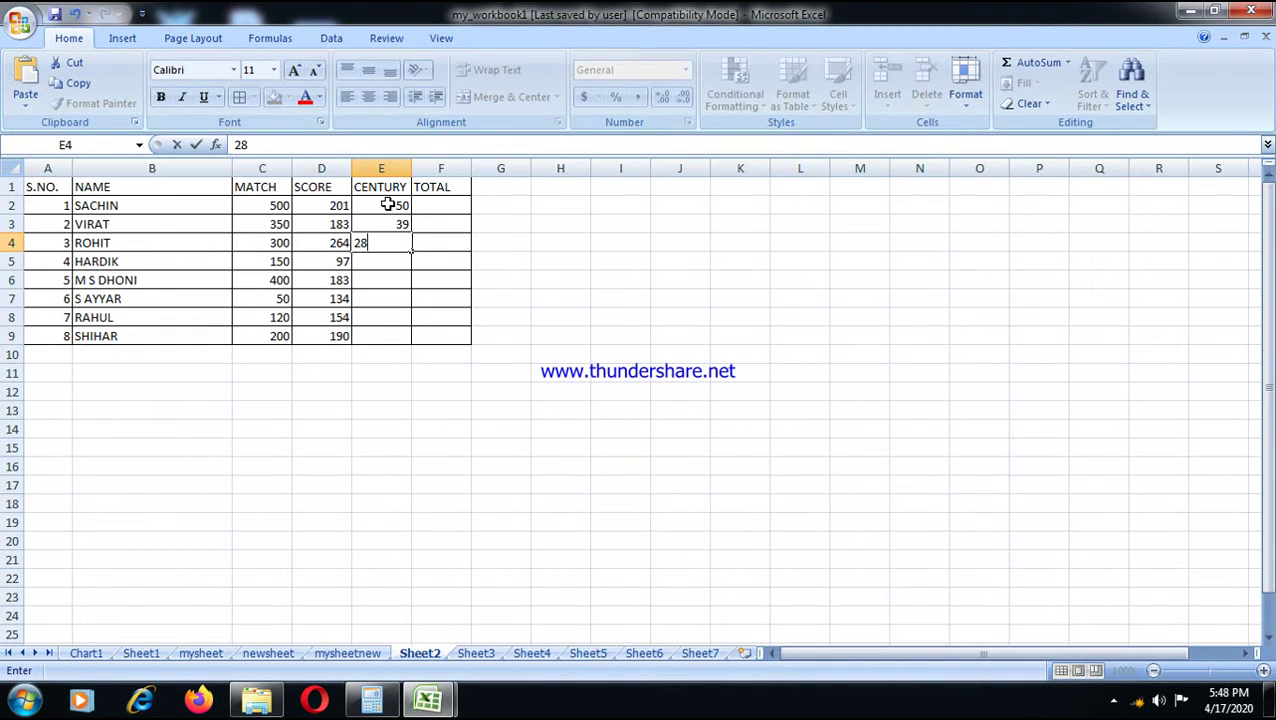
key("Return")
- Enter centuries 2, 12, 4, 6 and 16 in E5:E9
type("2")
key("Return")
type("12")
key("Return")
type("4")
key("Return")
type("6")
key("Return")
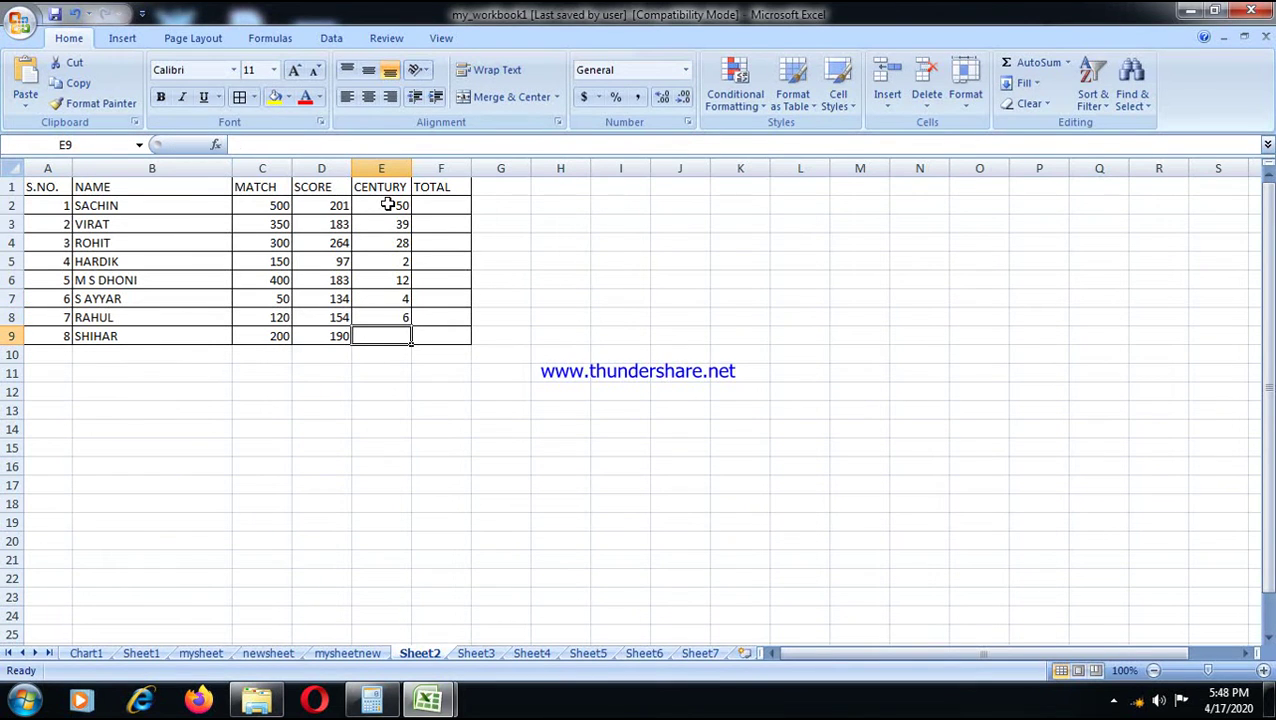
type("16")
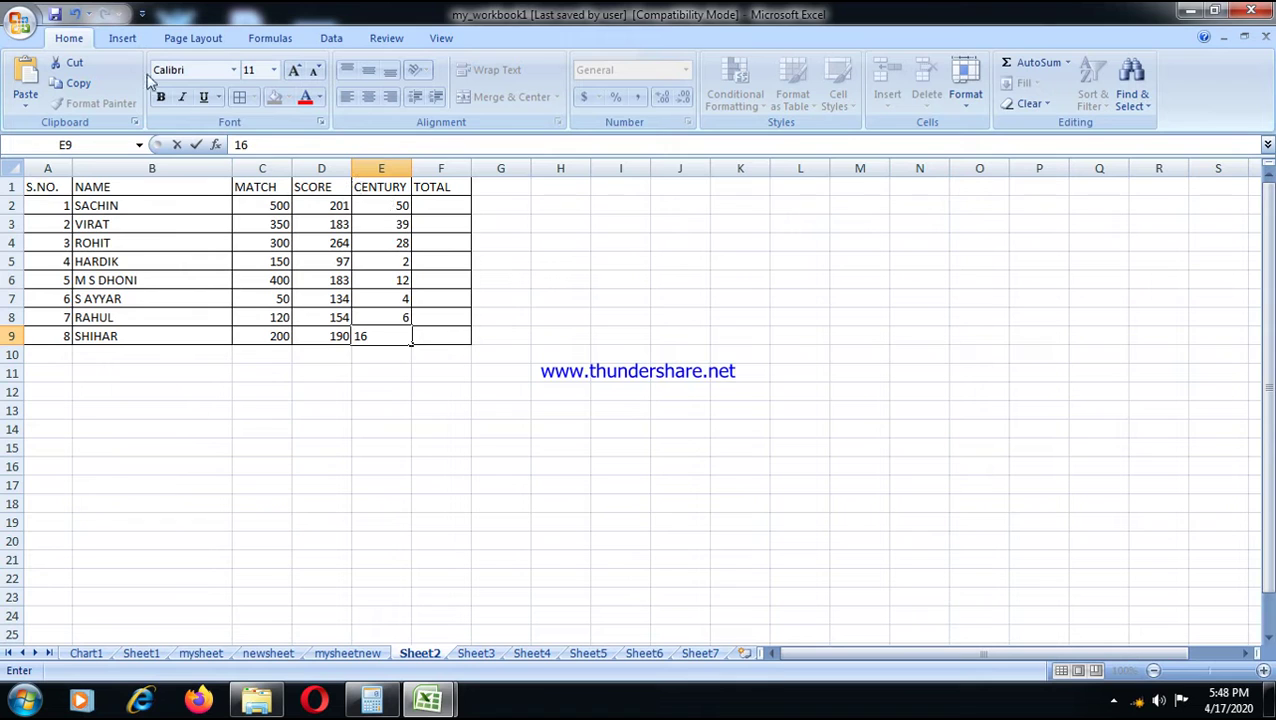
left_click(445, 386)
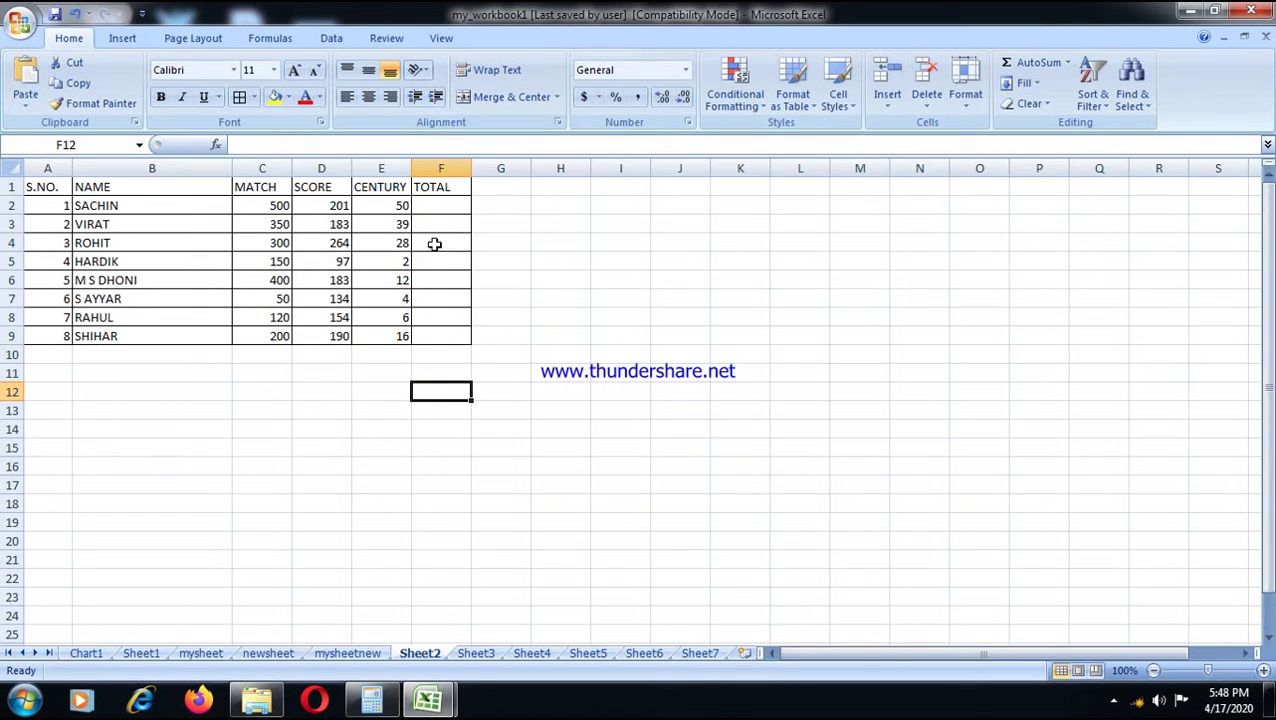
- Enter TOTAL values 20000, 15000 and 10000 in F2:F4
left_click(436, 208)
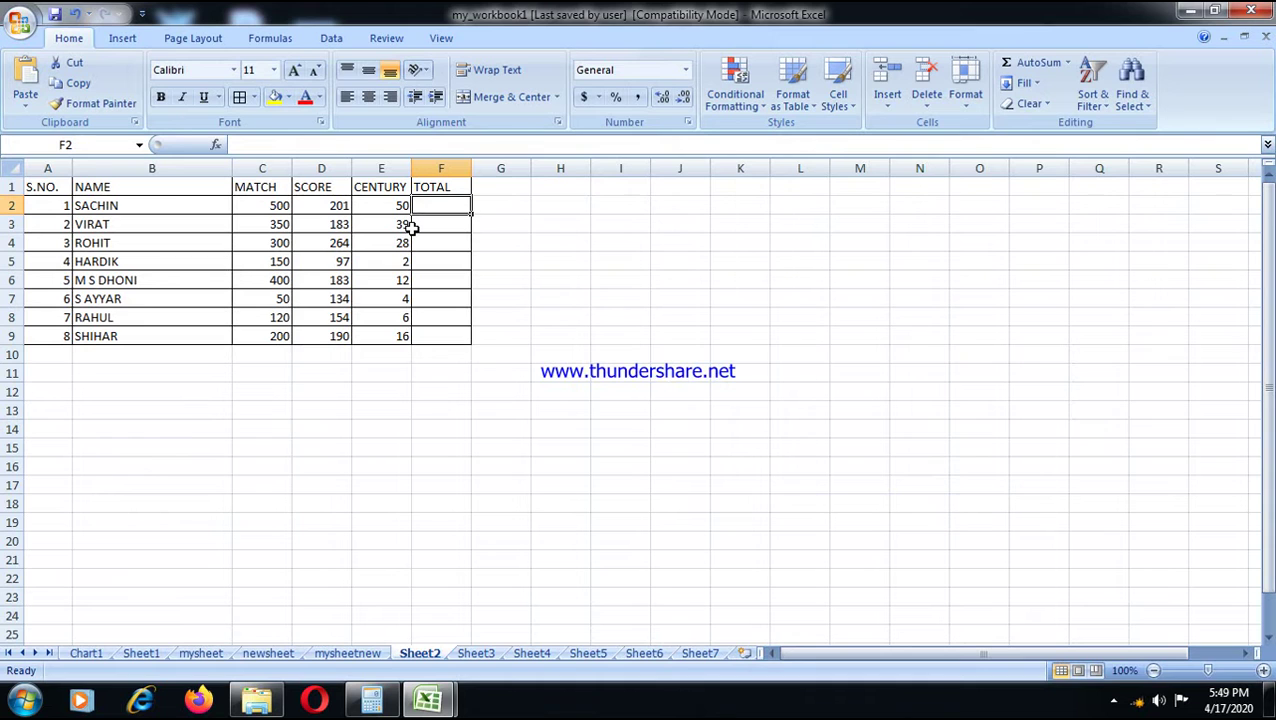
type("20000")
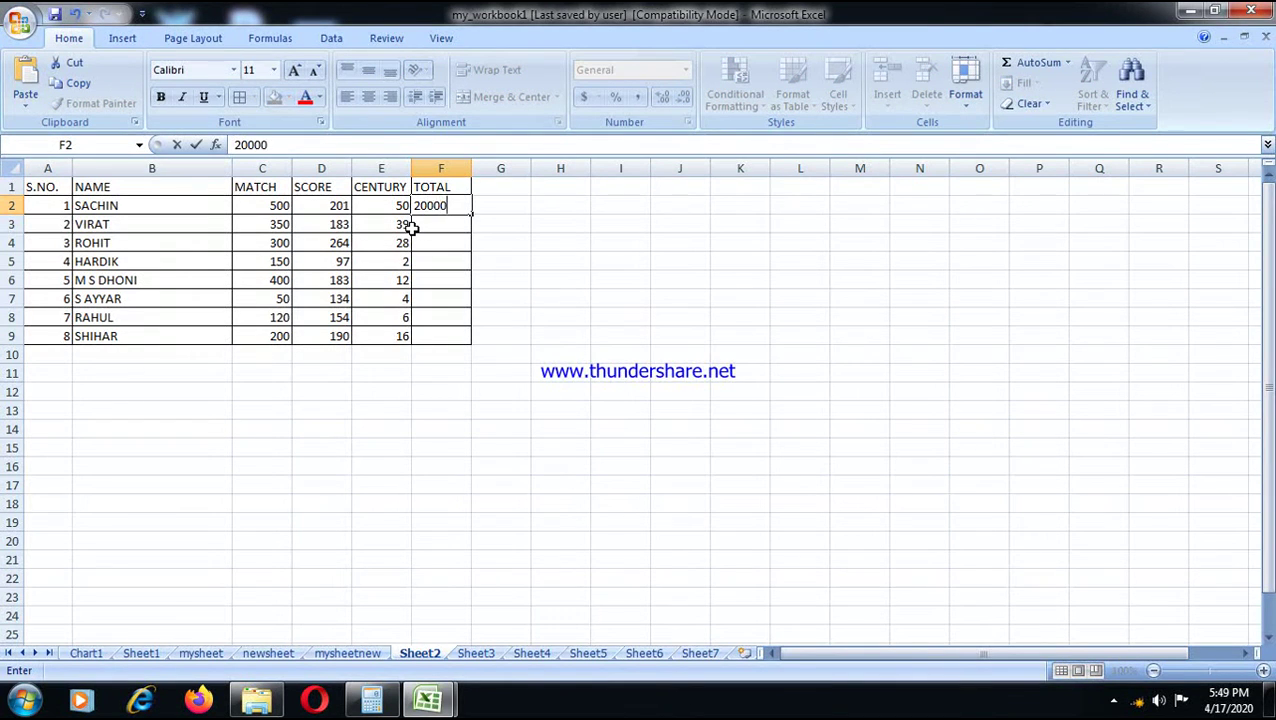
key("Return")
type("1")
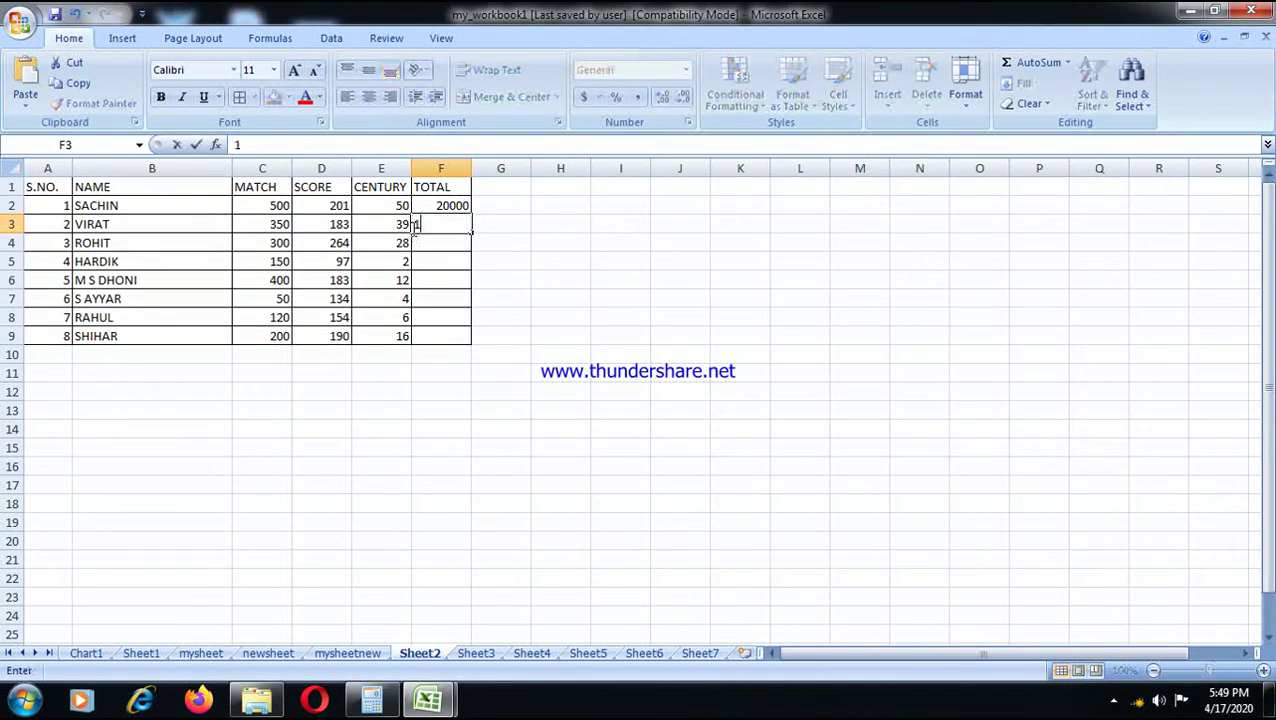
type("5000")
key("Return")
type("9000")
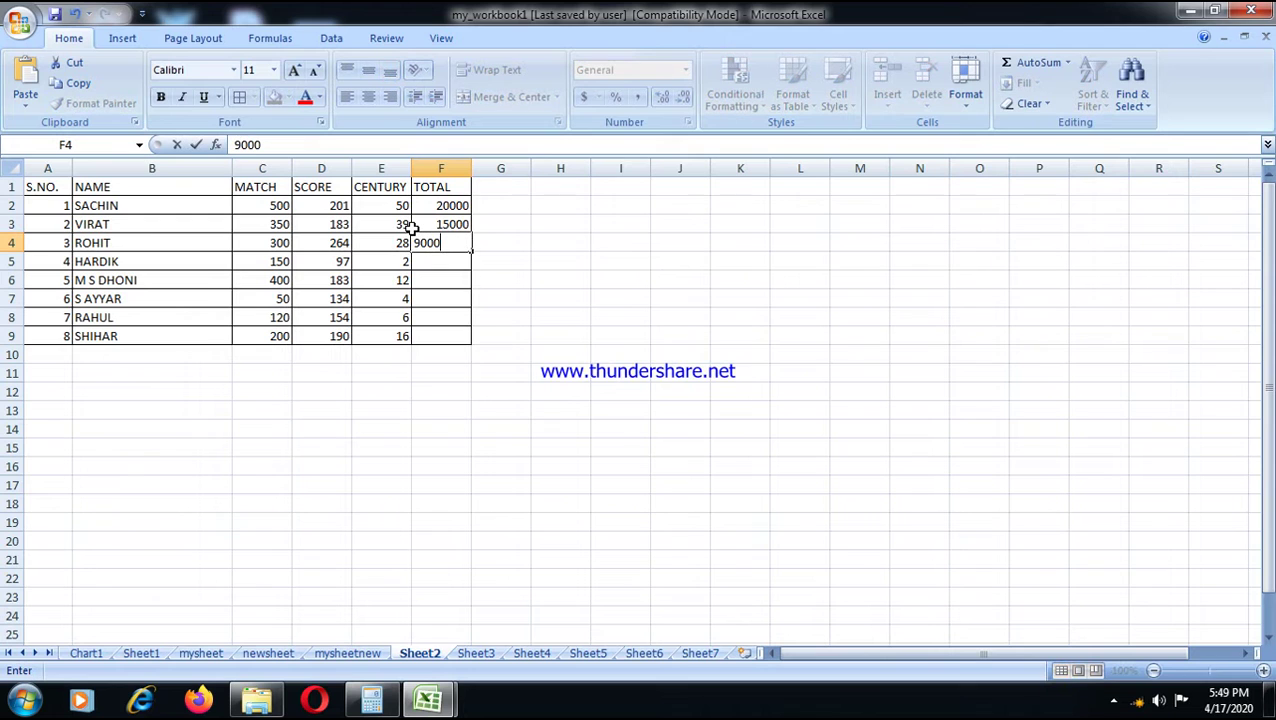
key("BackSpace")
key("BackSpace")
key("BackSpace")
type("000")
key("Return")
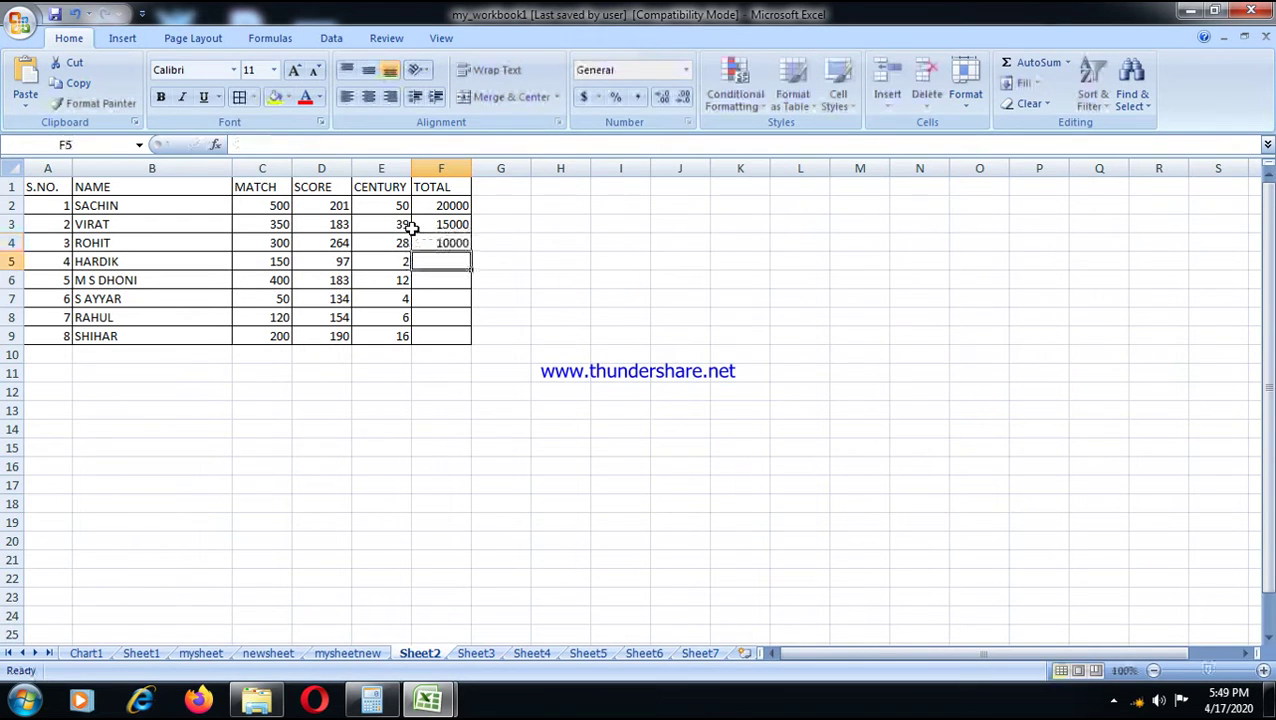
- Enter TOTAL values 1800, 13000, 3000, 5000 and 7000 in F5:F9
type("1")
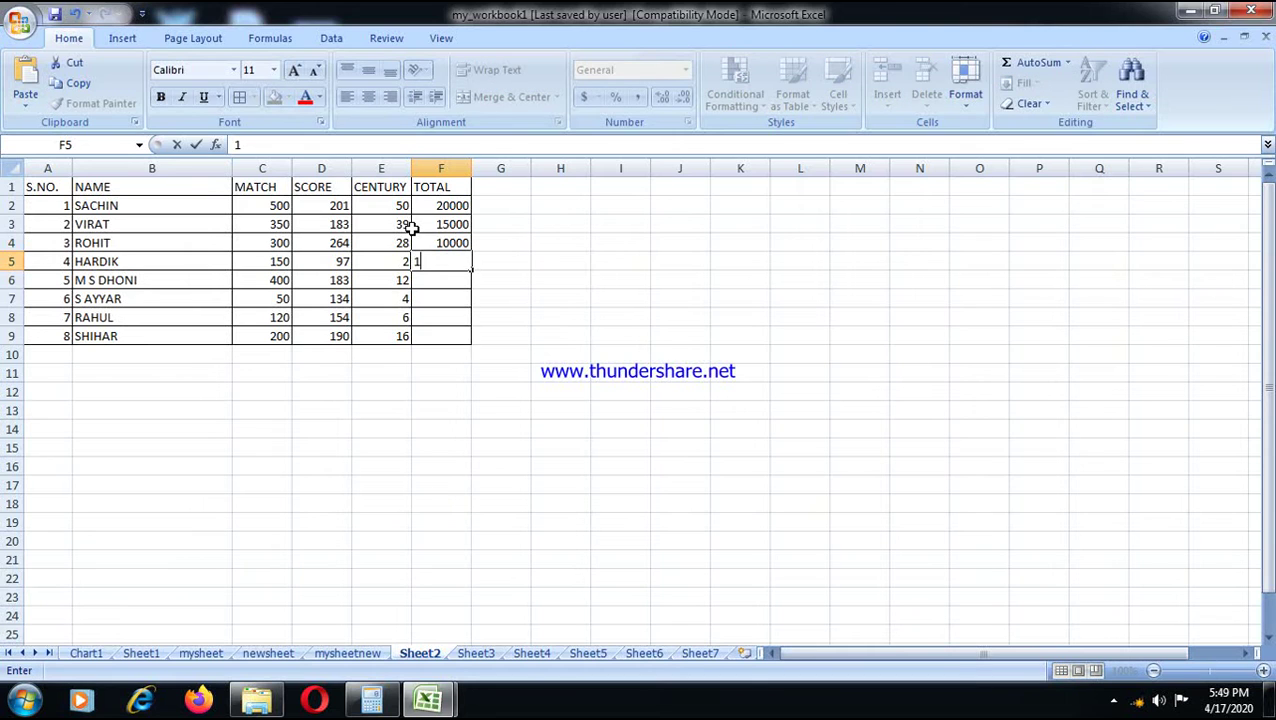
type("800")
key("Return")
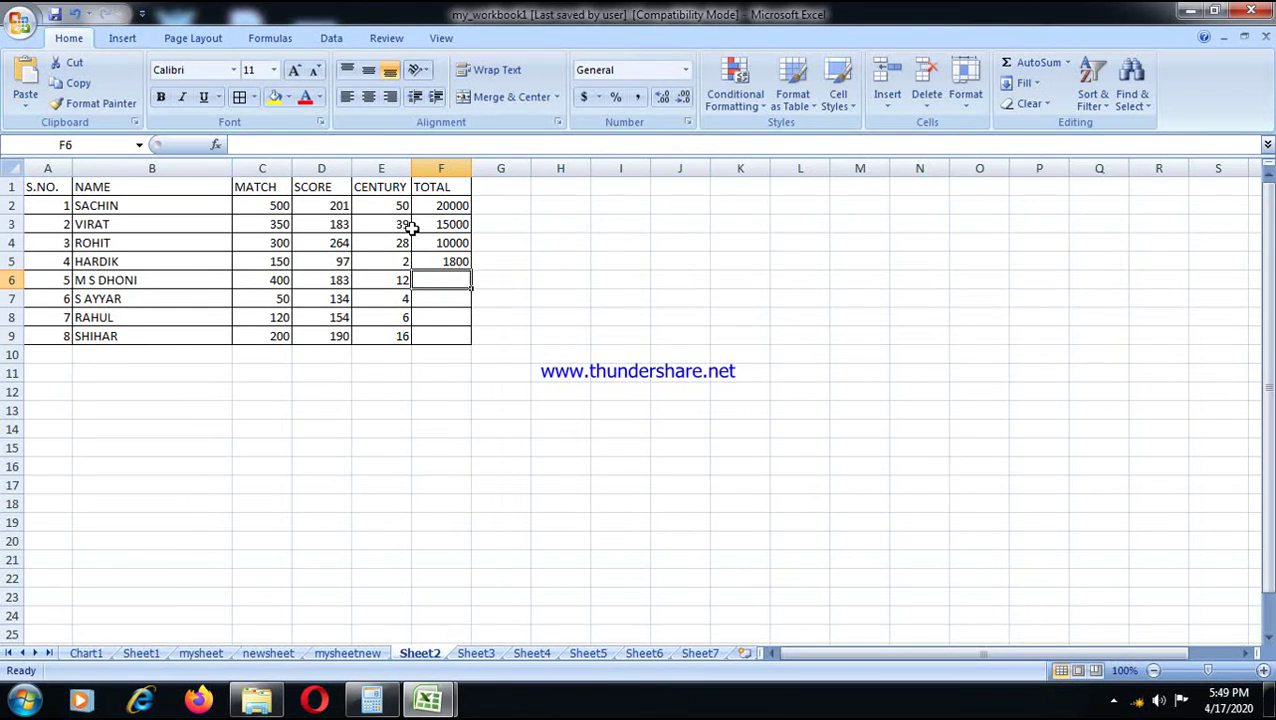
type("1")
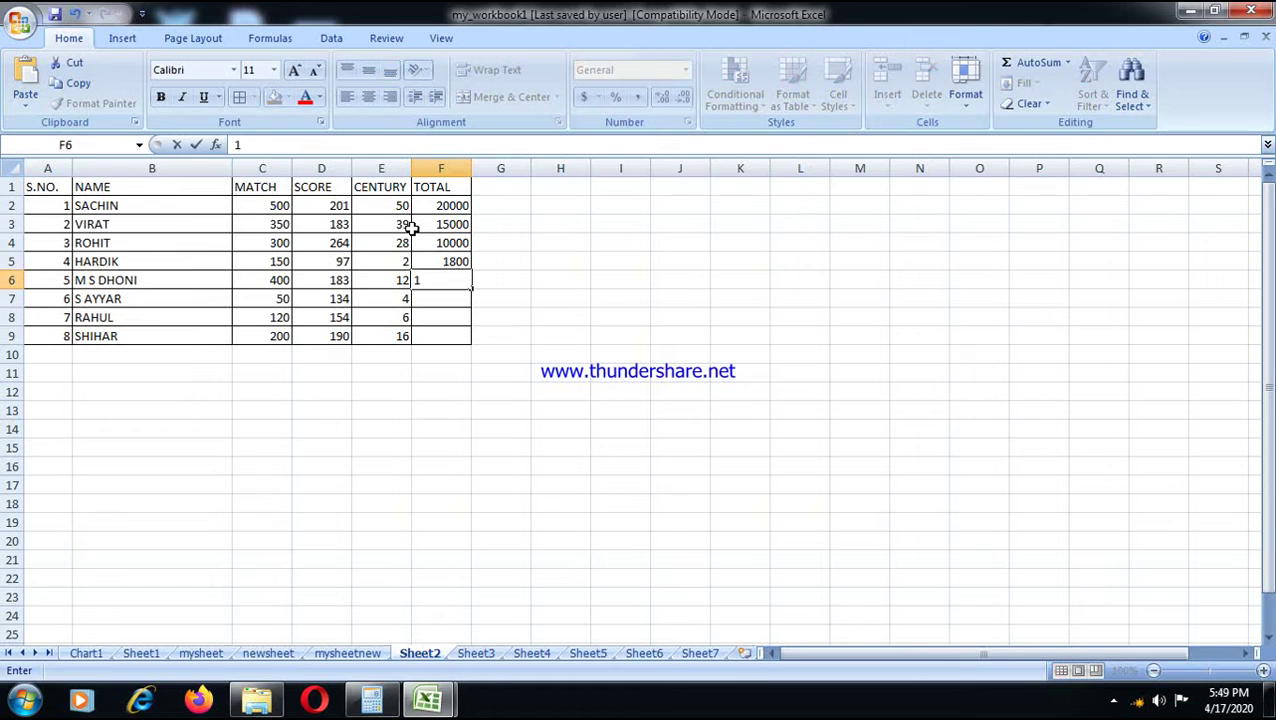
type("3000")
key("Return")
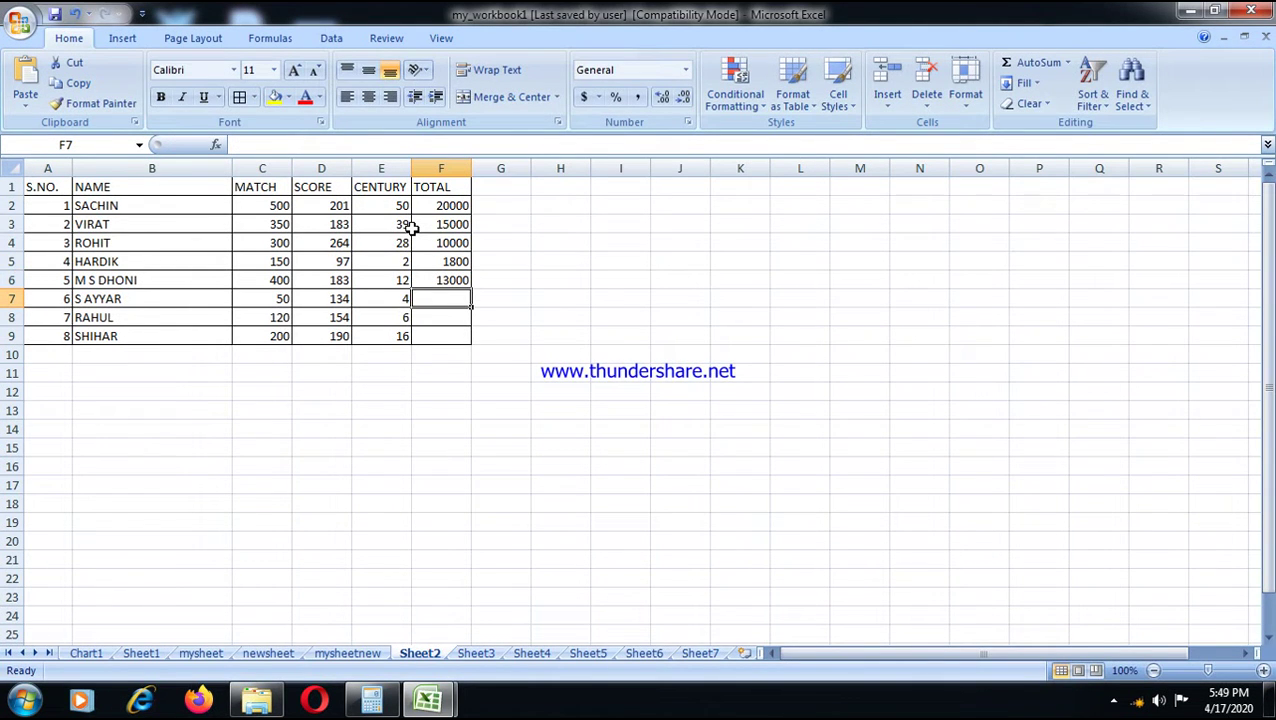
type("3000")
key("Return")
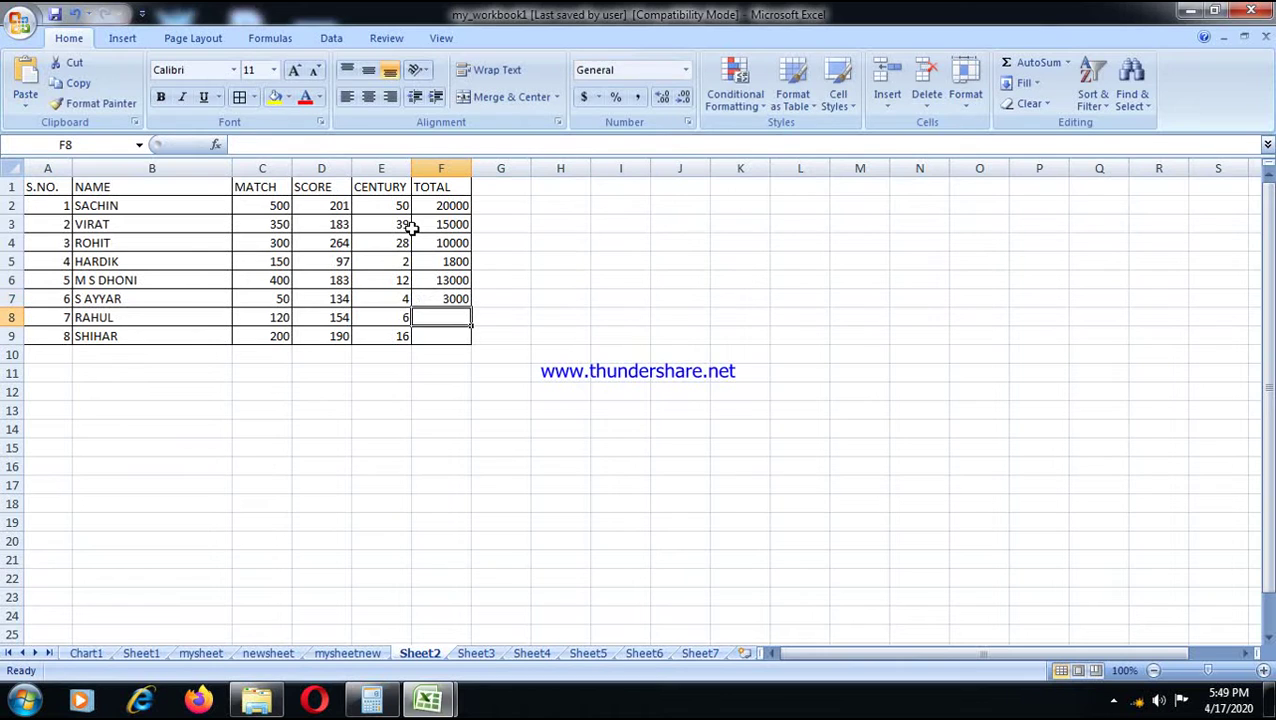
type("5000")
key("Return")
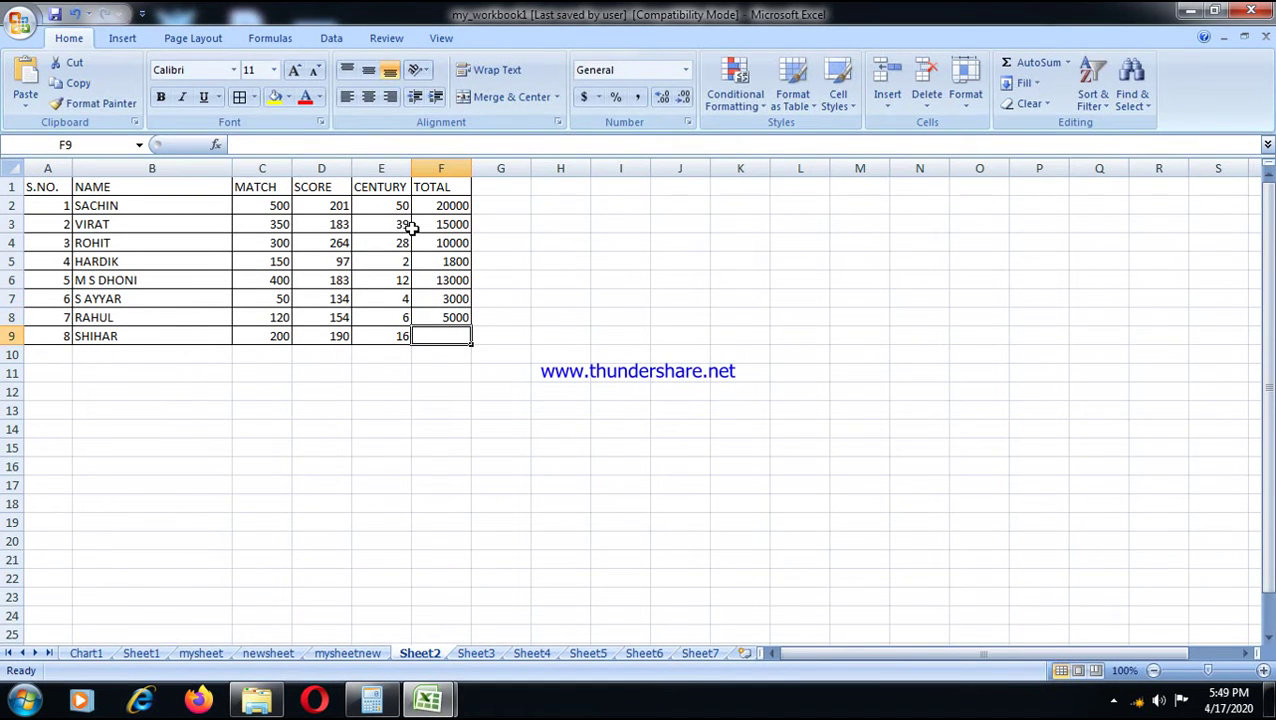
type("9")
type("00")
key("BackSpace")
key("BackSpace")
key("BackSpace")
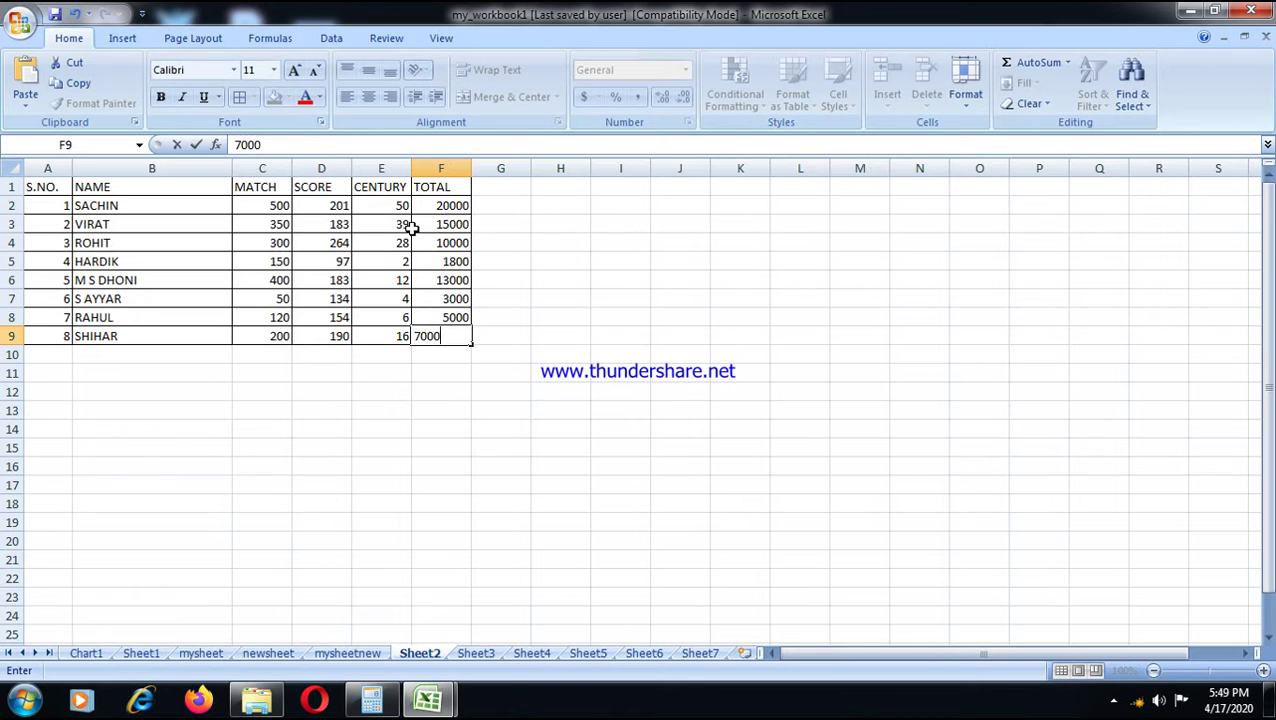
key("Return")
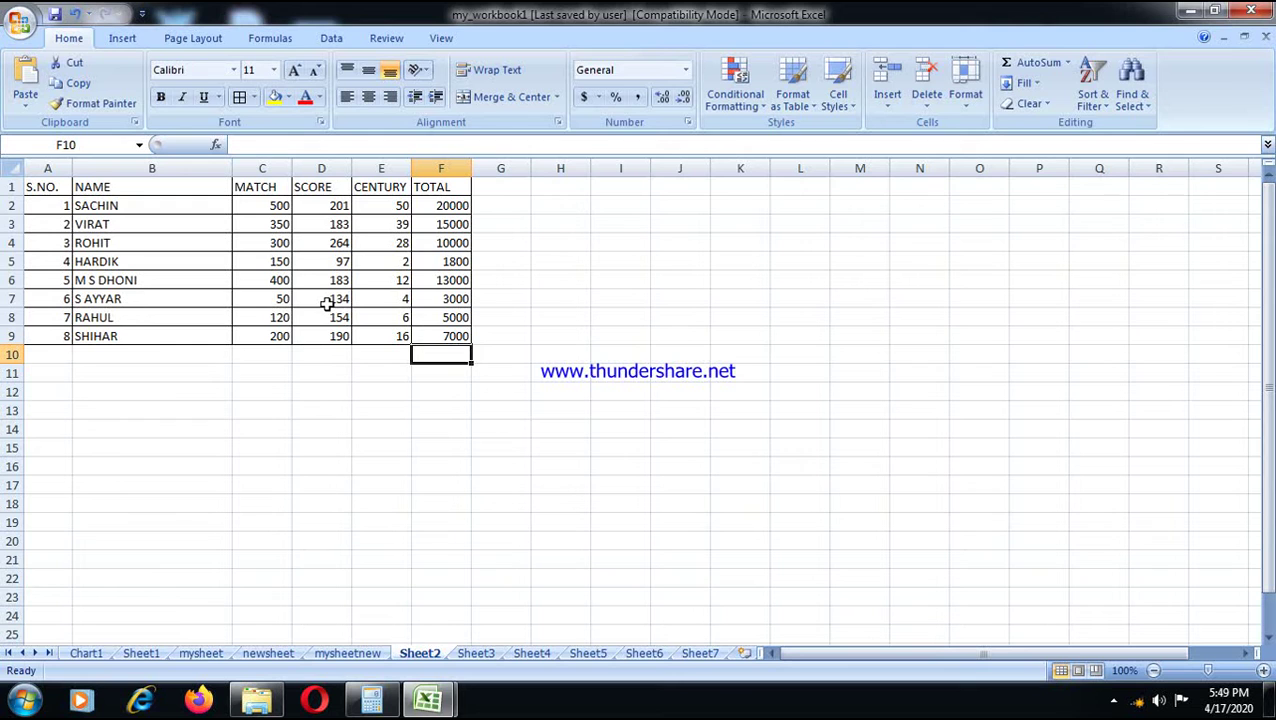
- Insert a blank row above the player table's header row
left_click(1113, 700)
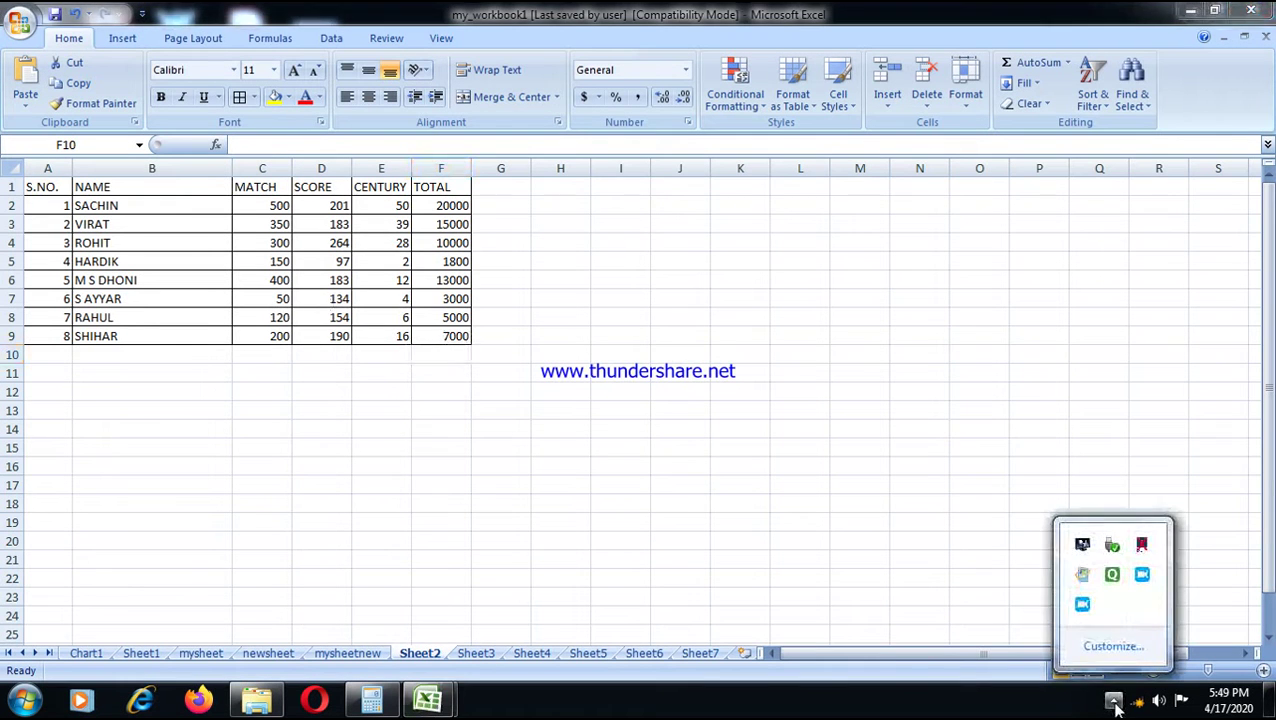
left_click(674, 420)
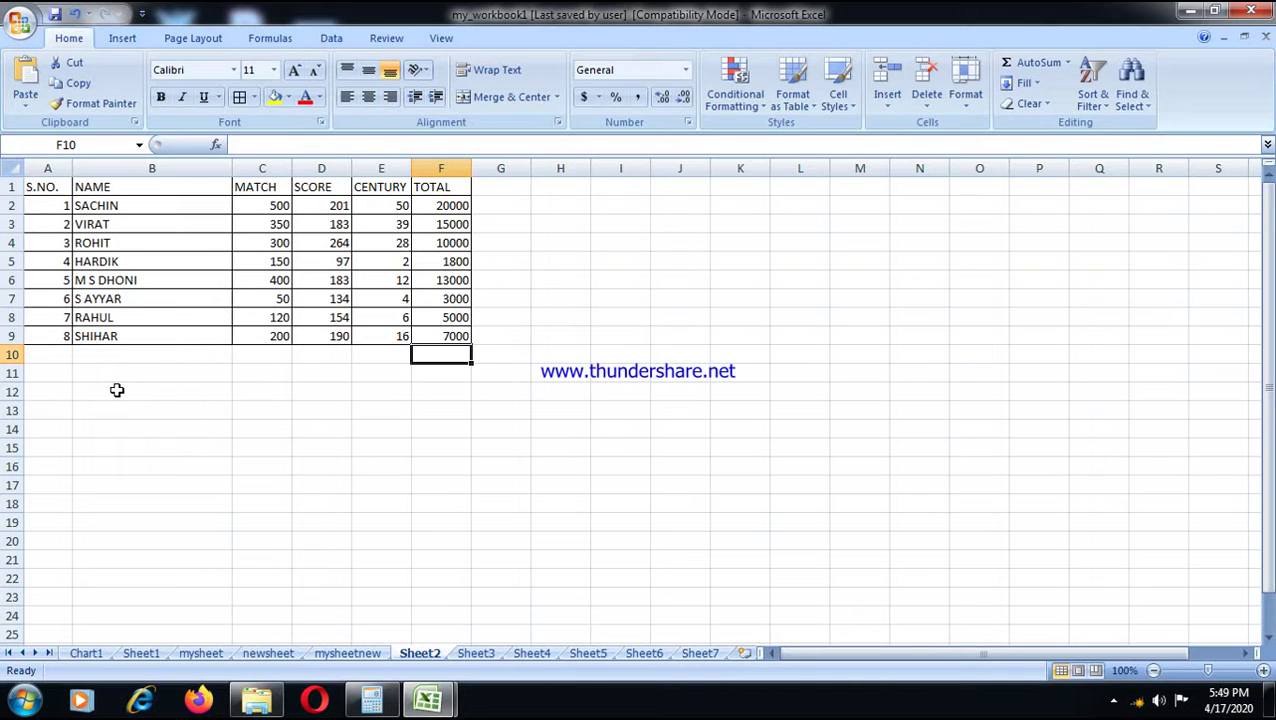
left_click(1113, 700)
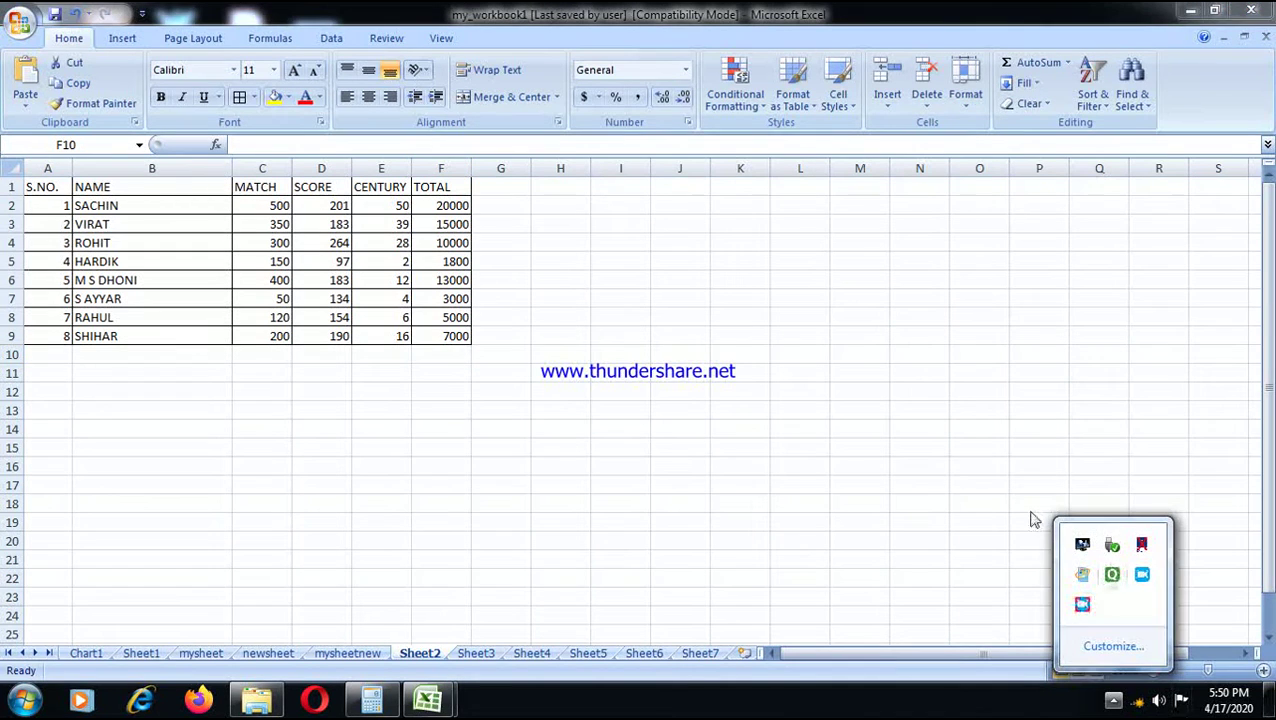
left_click(740, 383)
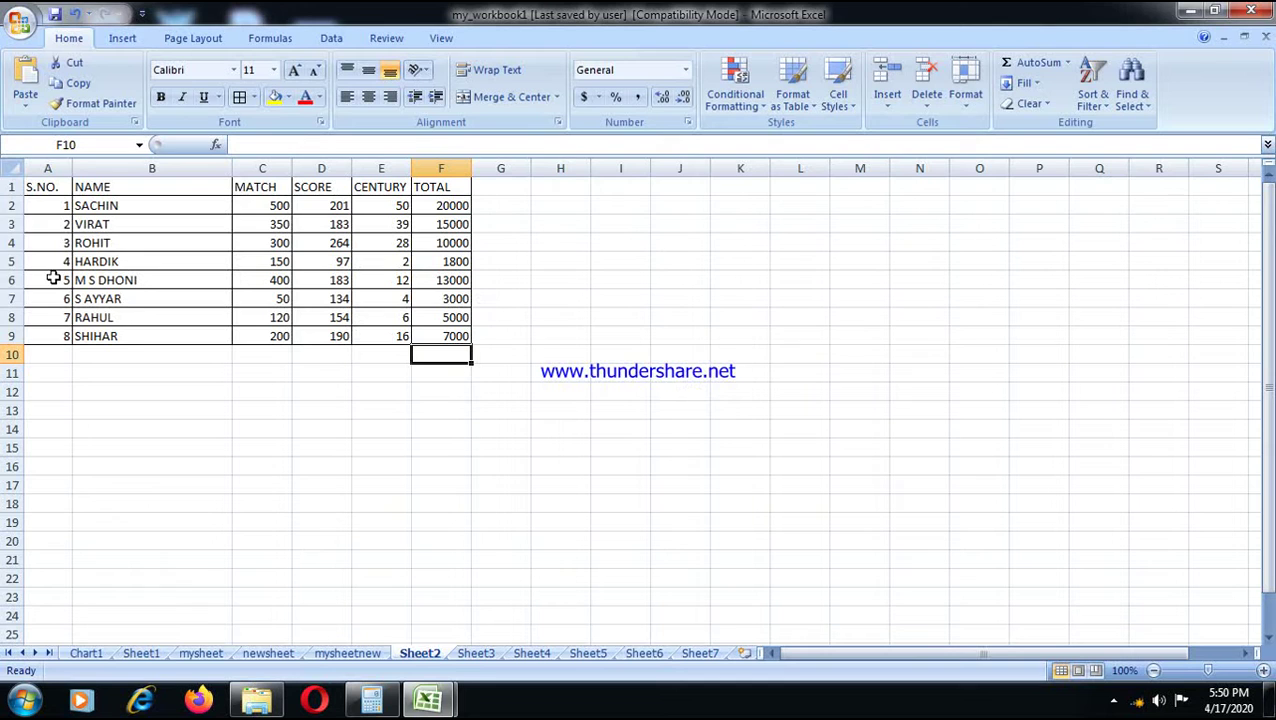
left_click(10, 187)
right_click(10, 187)
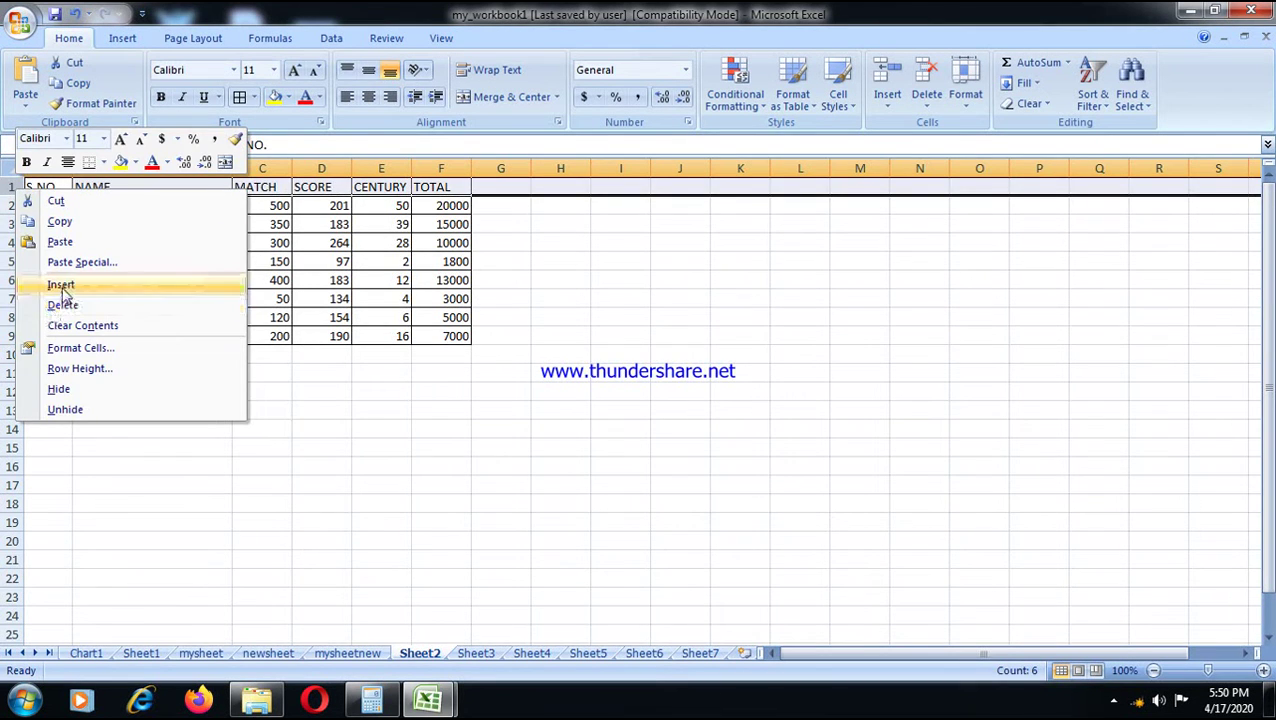
left_click(63, 282)
- Merge and centre A1:F1 and type the title PLAYER ANALYSIS REPORT, fixing the misspelling
left_click_drag(40, 187, 452, 187)
left_click(512, 97)
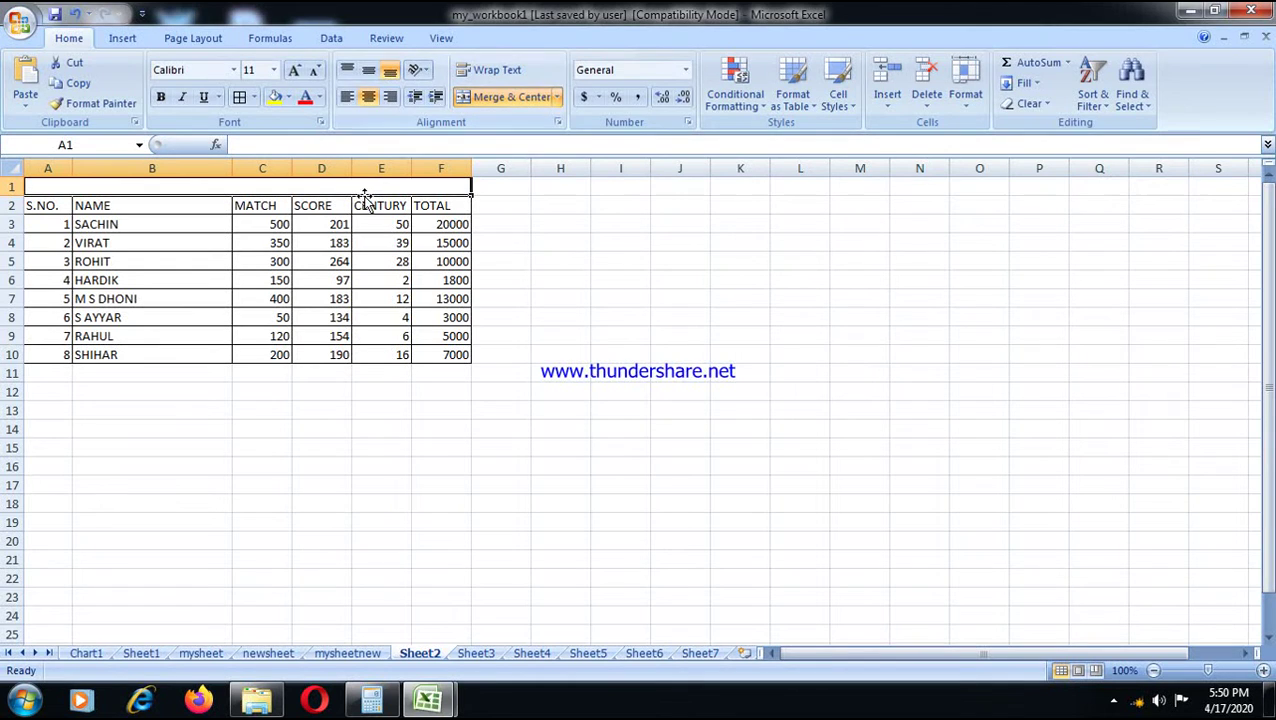
type("PLAYER ANALYSIS REPROT")
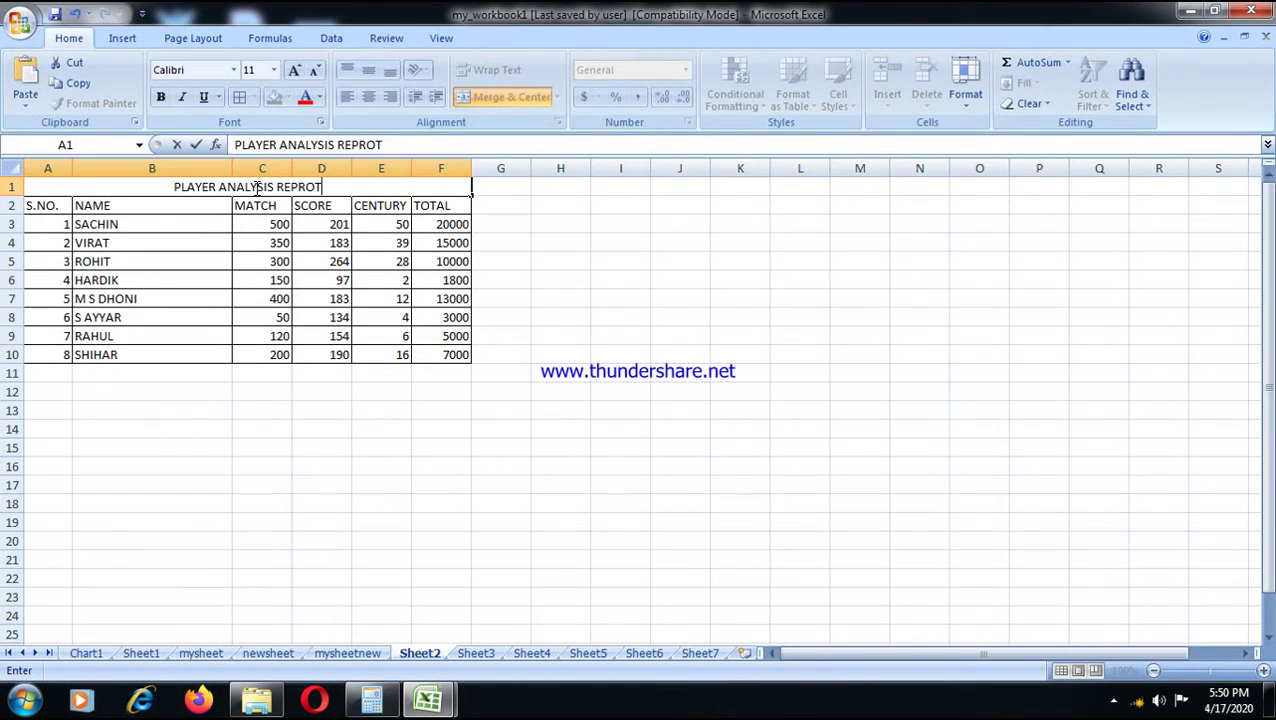
key("BackSpace")
key("BackSpace")
key("BackSpace")
- Finish the title and insert a pie-of-pie chart from the table A1:F10
type("ORT")
left_click(560, 392)
left_click_drag(34, 185, 178, 348)
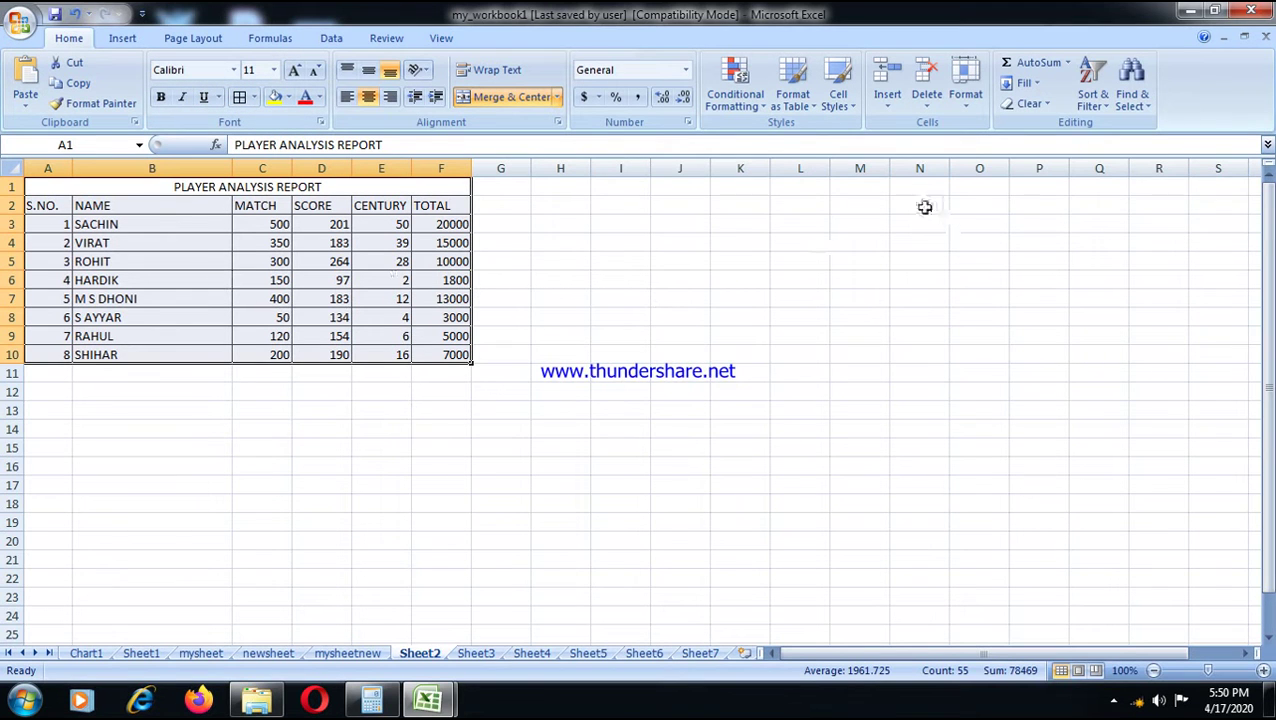
left_click(138, 40)
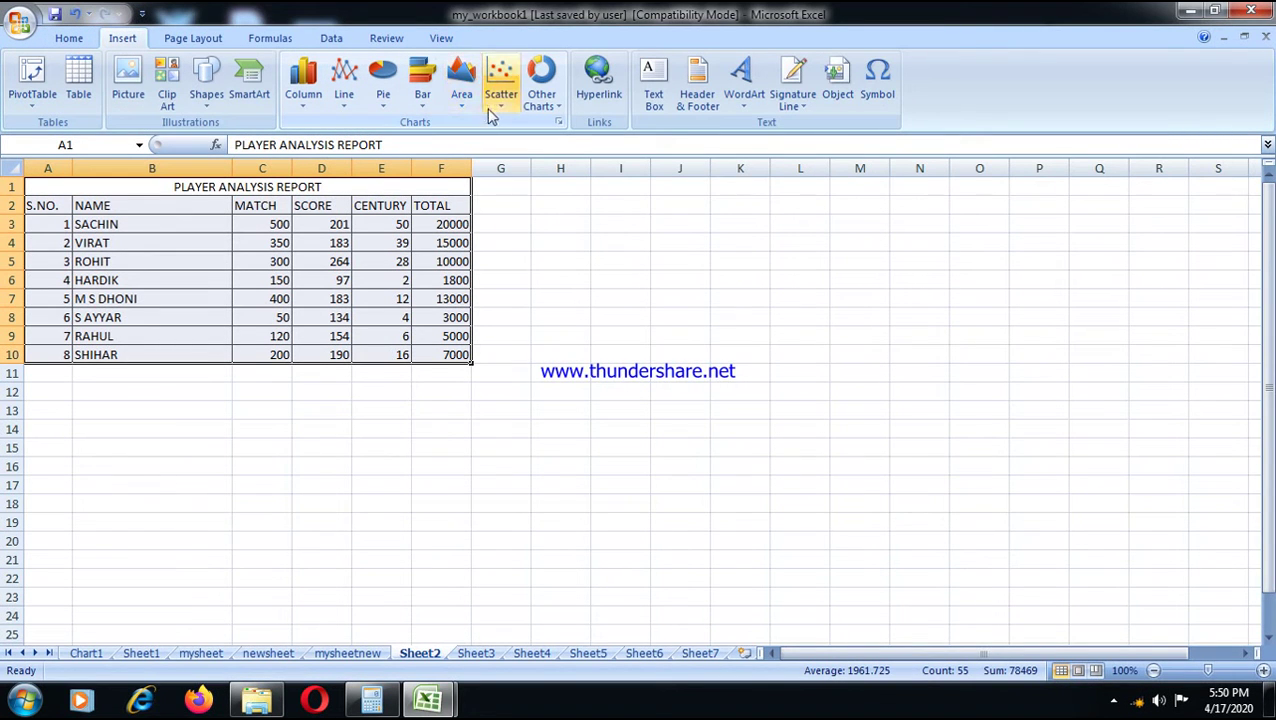
left_click(383, 88)
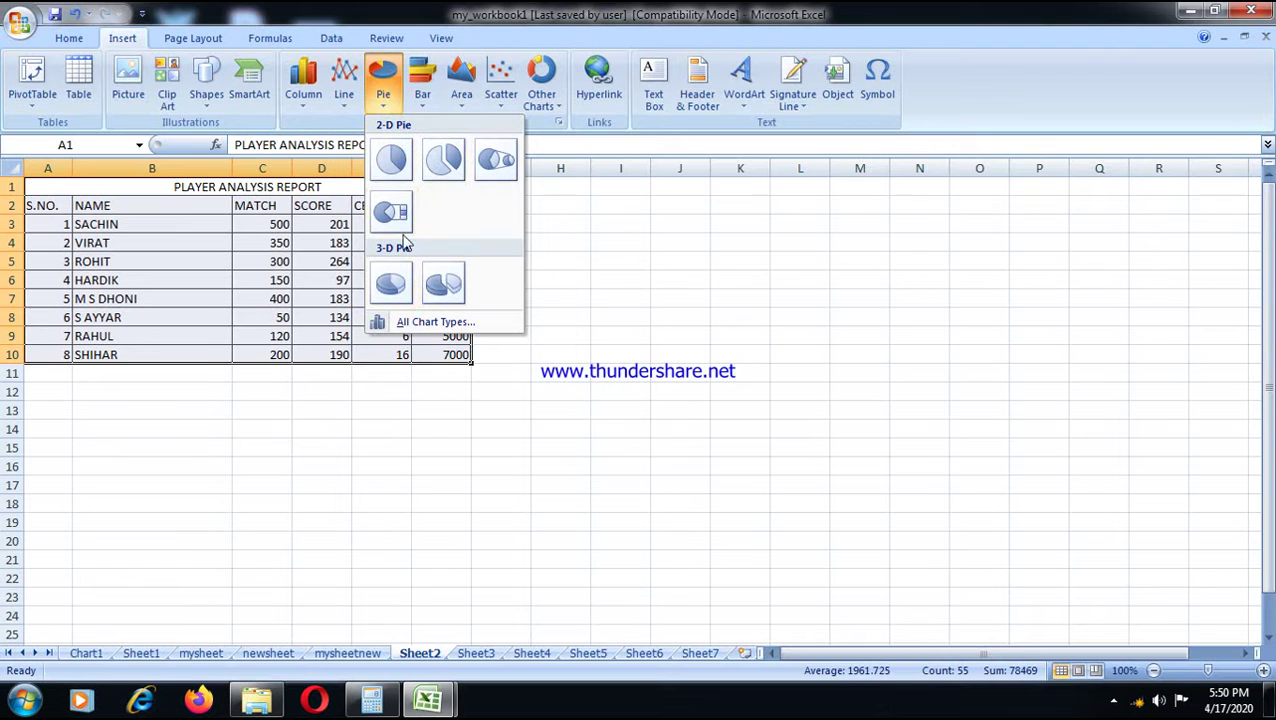
left_click(484, 172)
- Move the pie-of-pie chart beside the table, undoing stray title and plot-area moves
left_click_drag(593, 325, 633, 316)
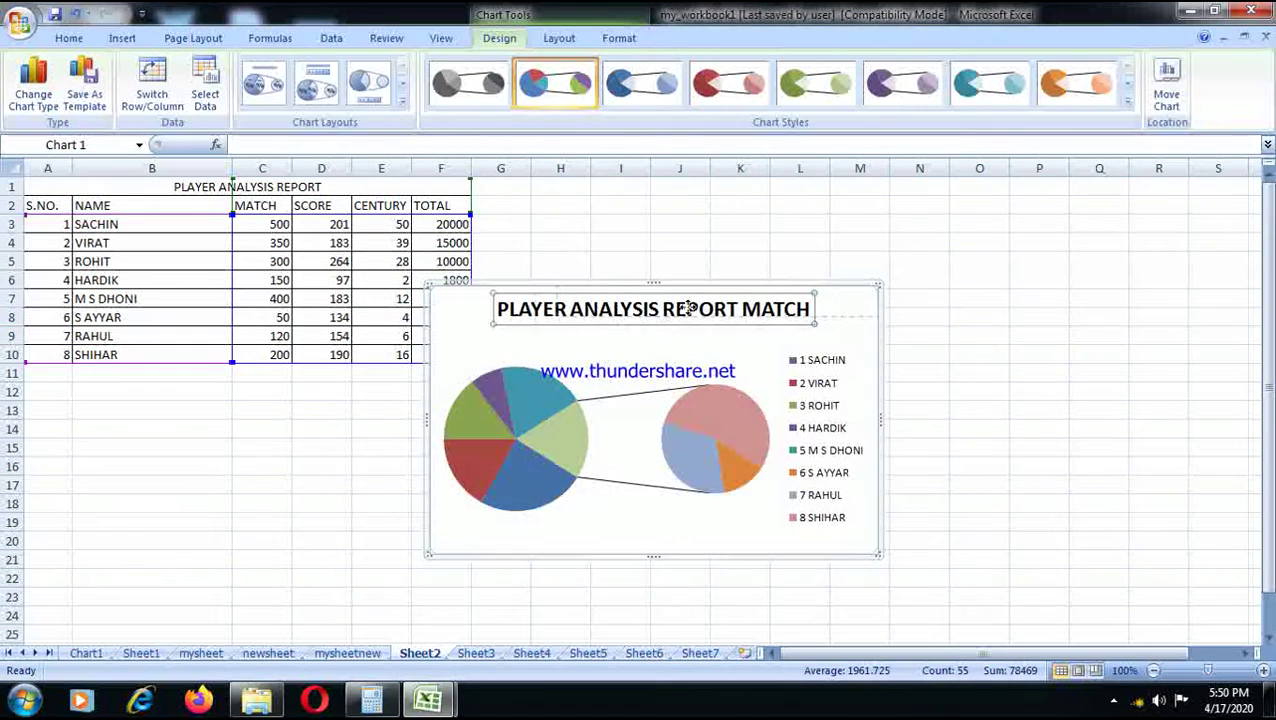
key("ctrl+z")
left_click(633, 343)
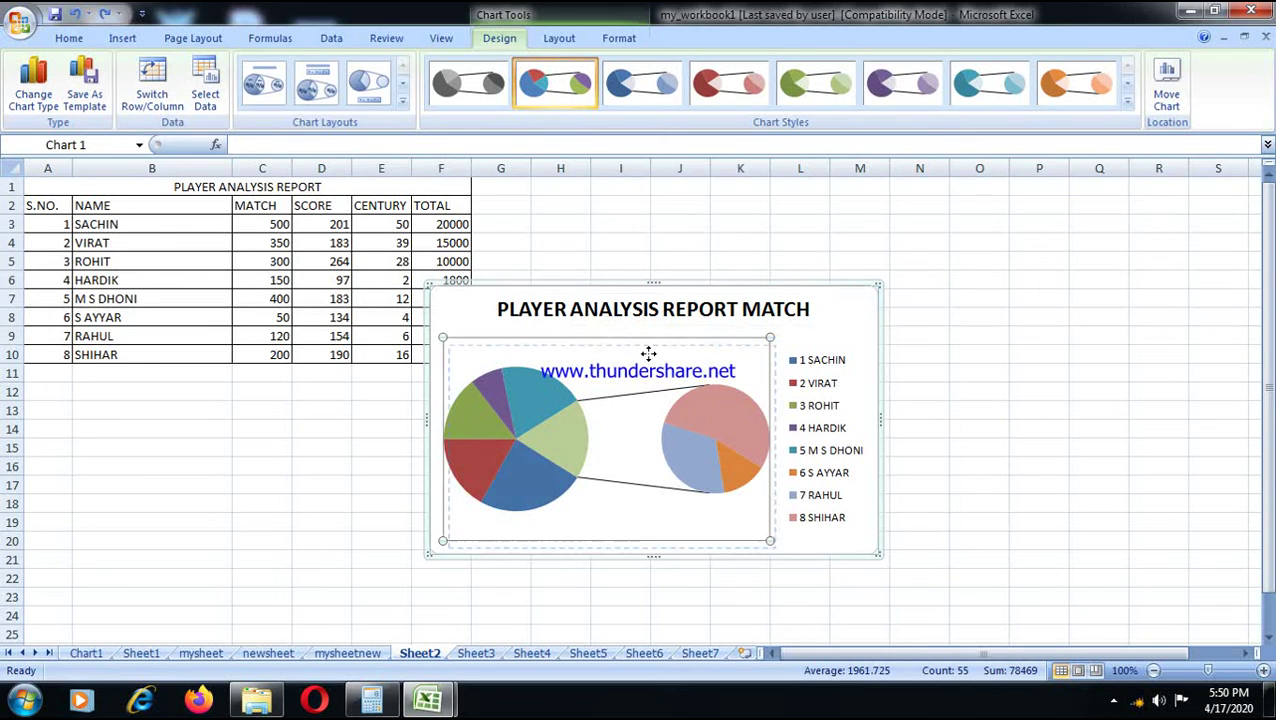
left_click_drag(633, 343, 740, 291)
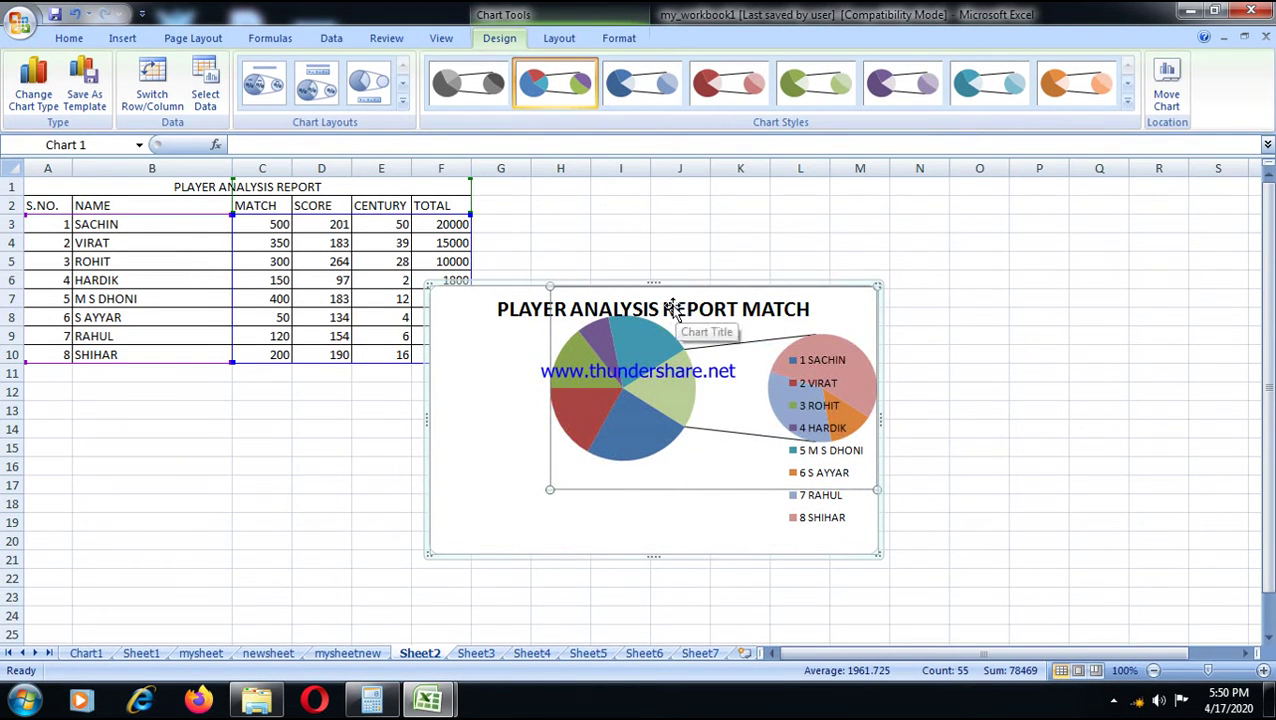
key("ctrl+z")
mouse_move(516, 287)
left_mouse_down()
mouse_move(671, 199)
mouse_move(653, 196)
left_mouse_up()
left_click(740, 504)
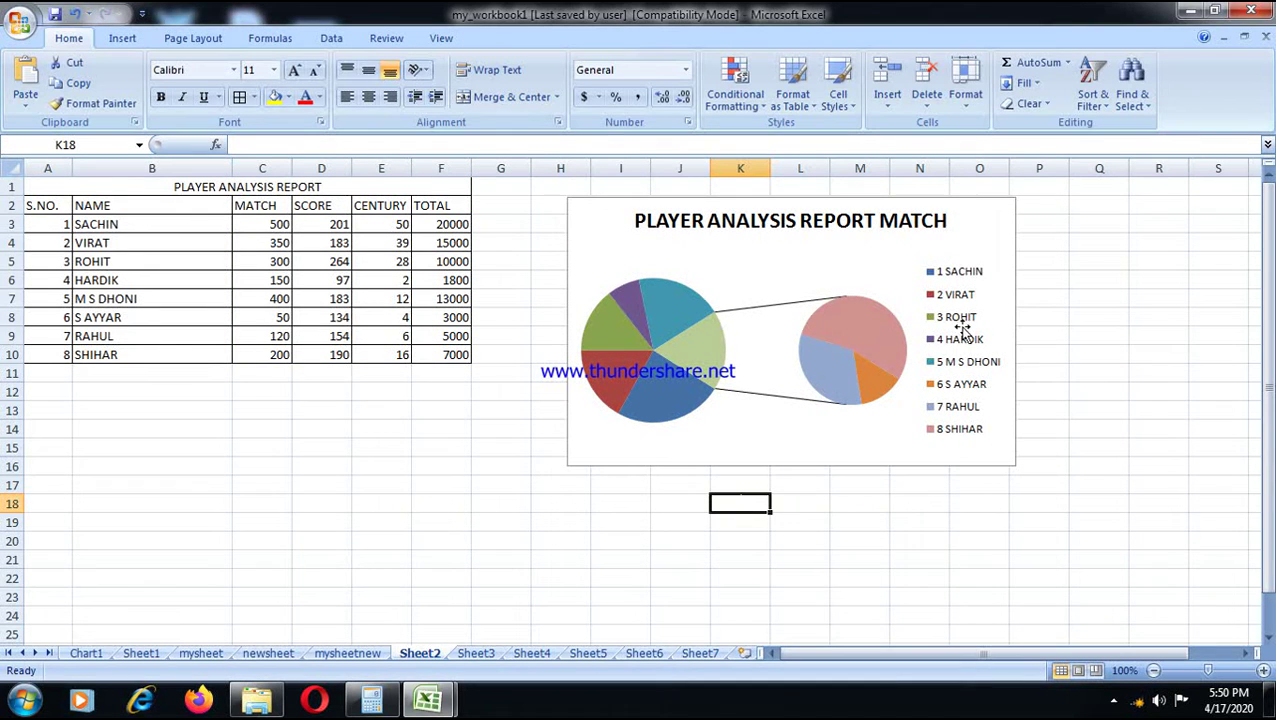
left_click(92, 426)
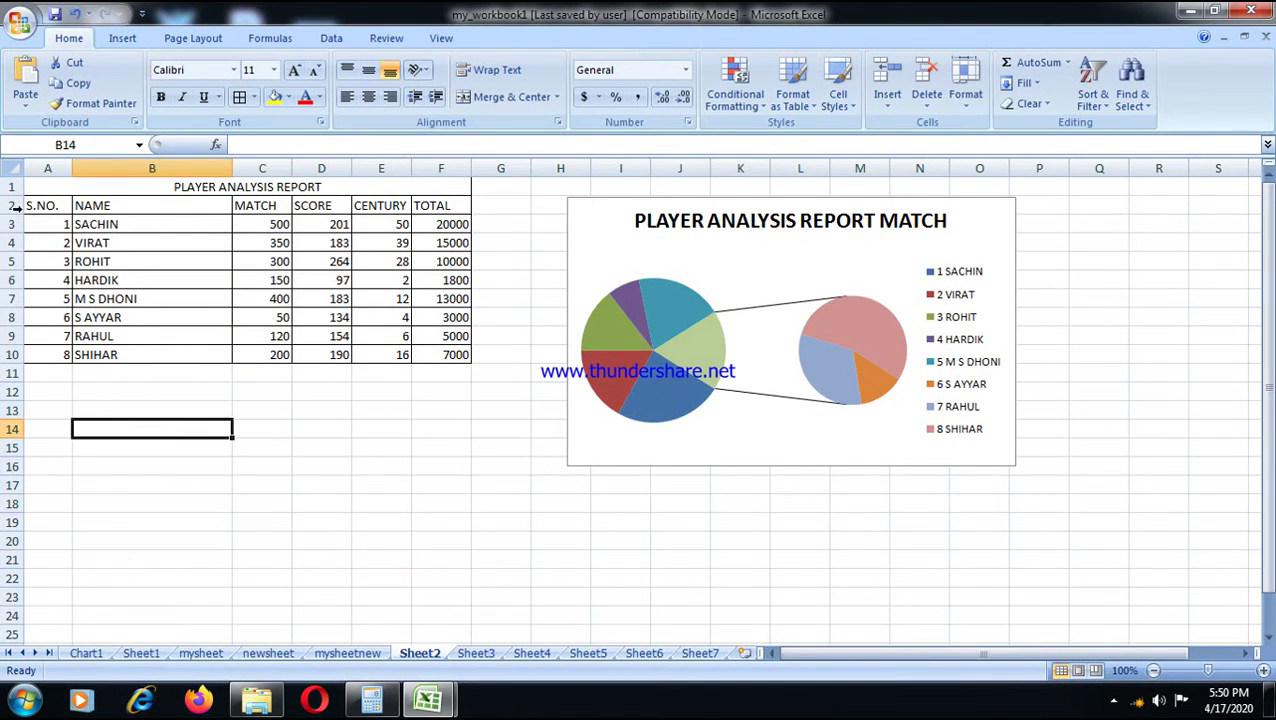
left_click_drag(47, 187, 276, 352)
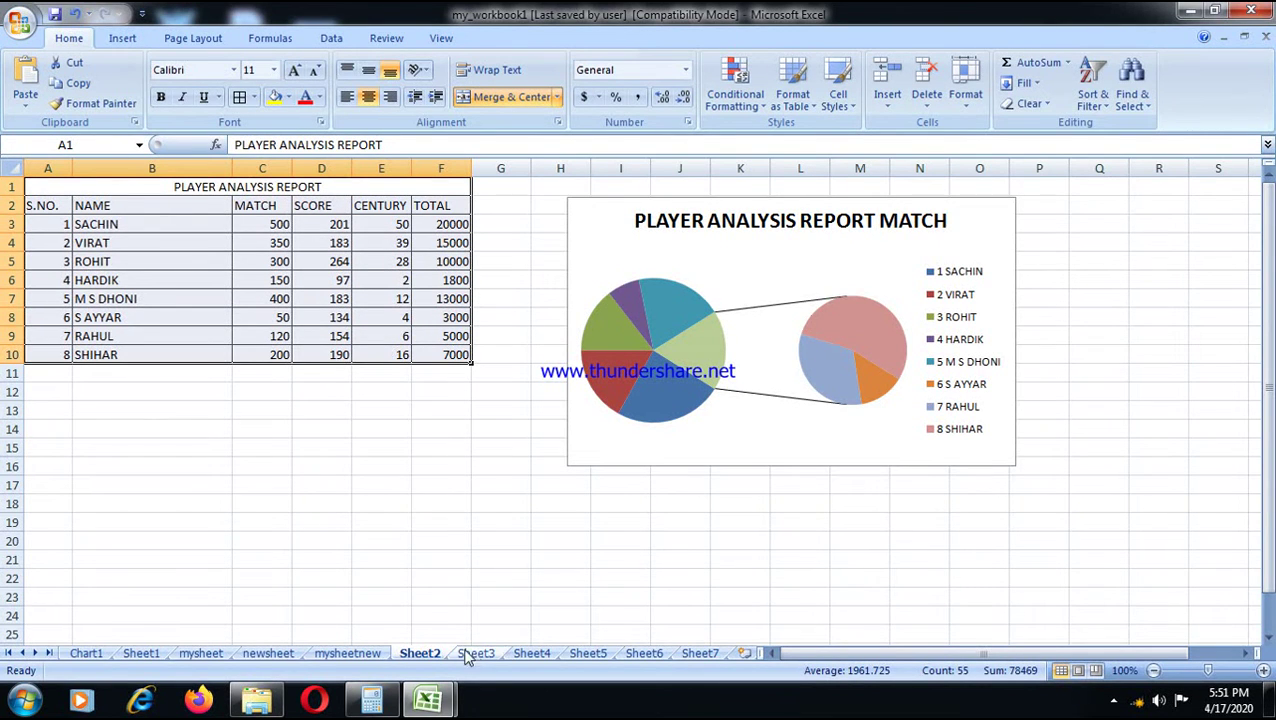
- Rename Sheet2 to CHART and switch to the empty Sheet3
double_click(424, 653)
type("CHART")
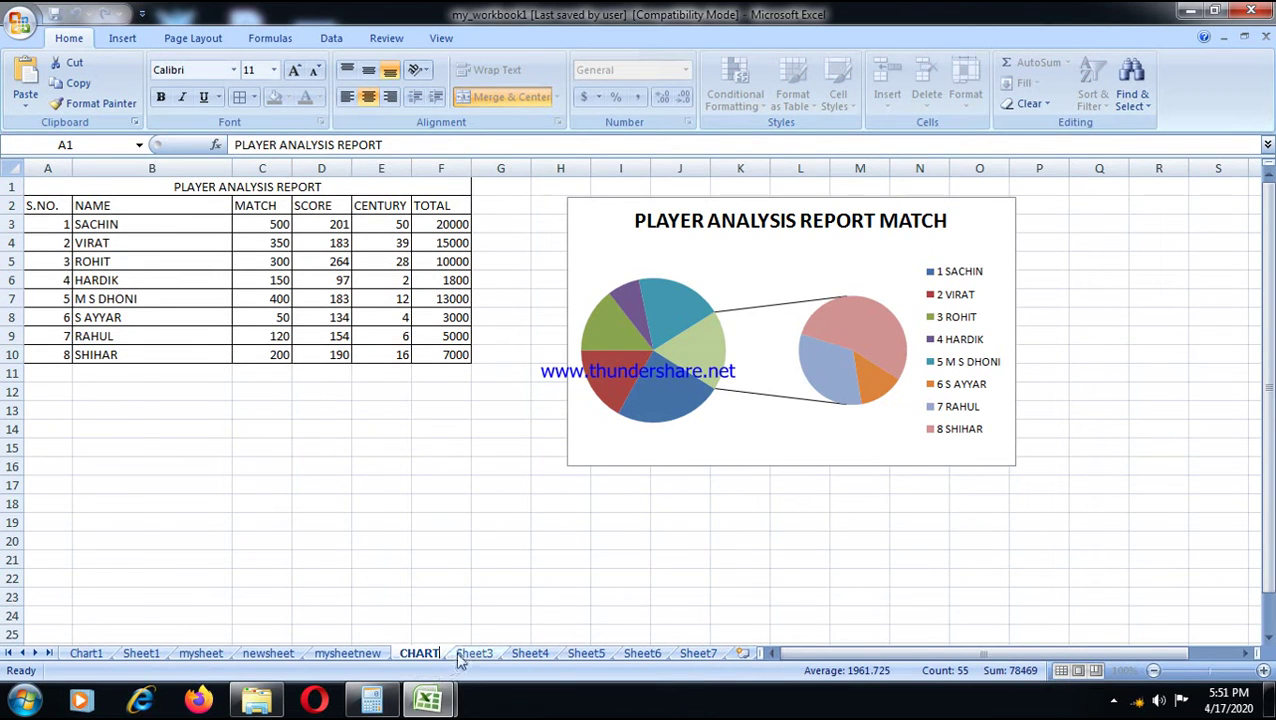
left_click(462, 655)
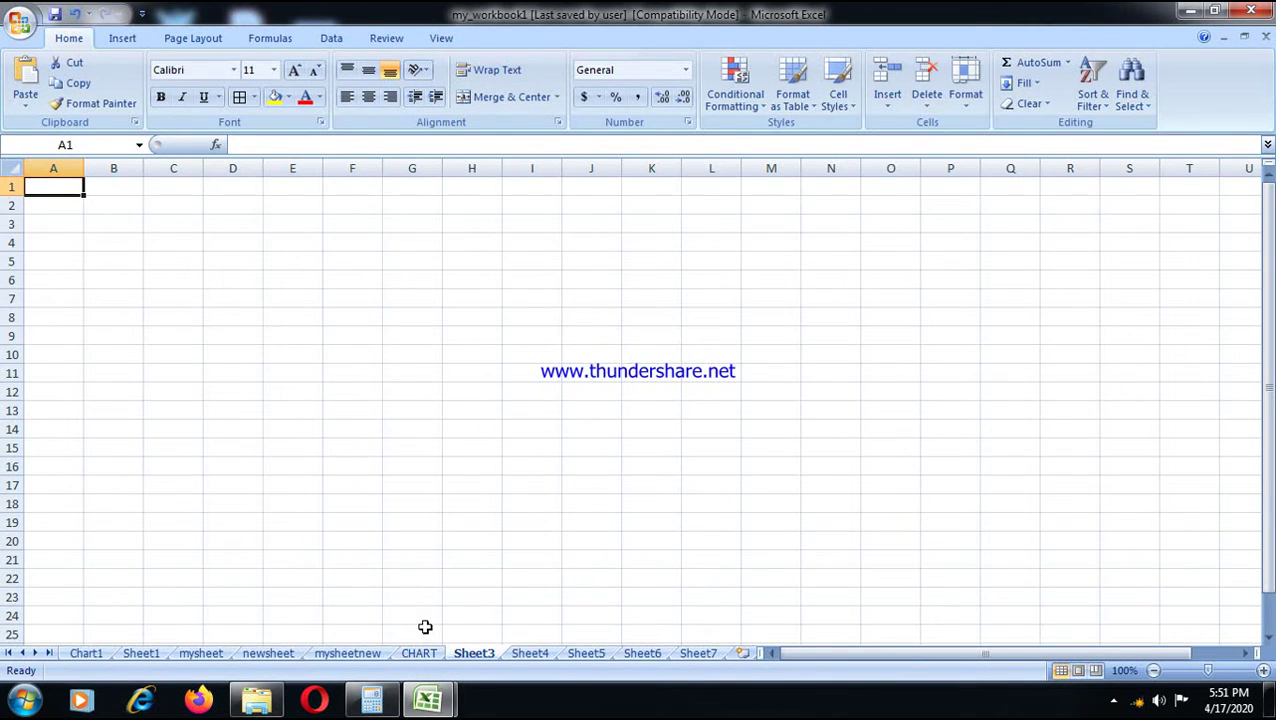
- Insert an empty column chart on Sheet3
left_click(134, 40)
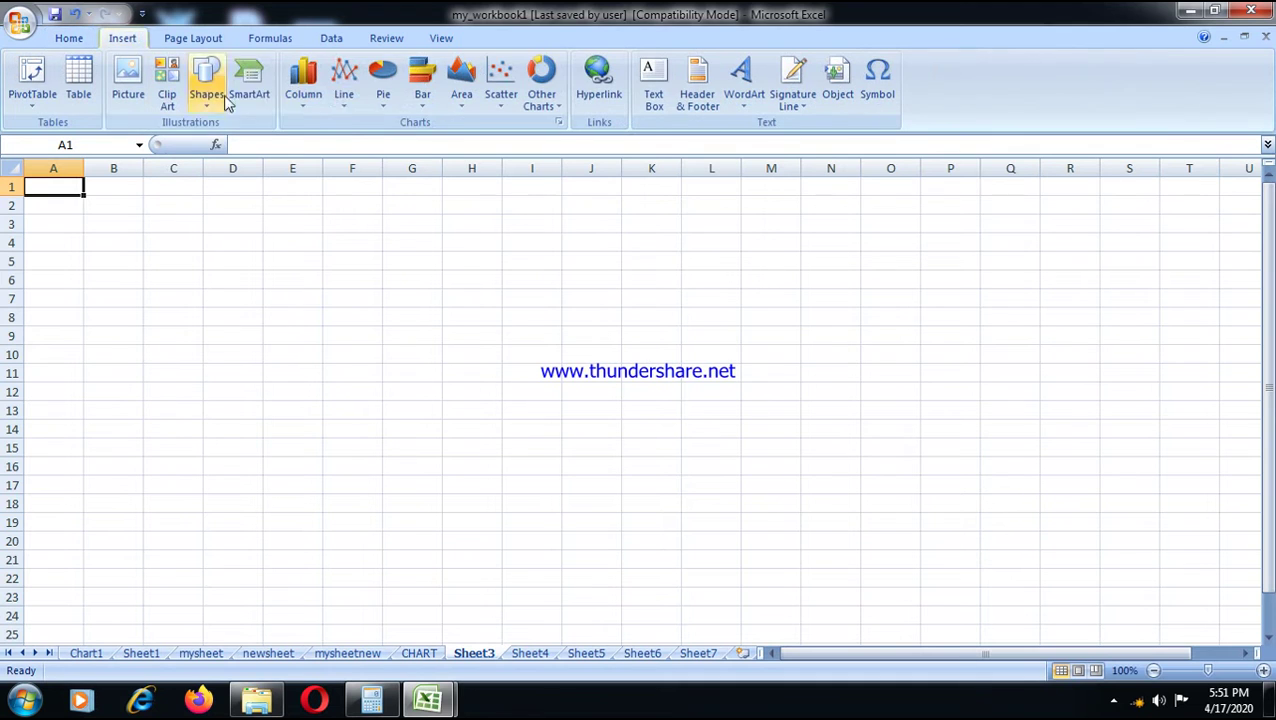
left_click(304, 100)
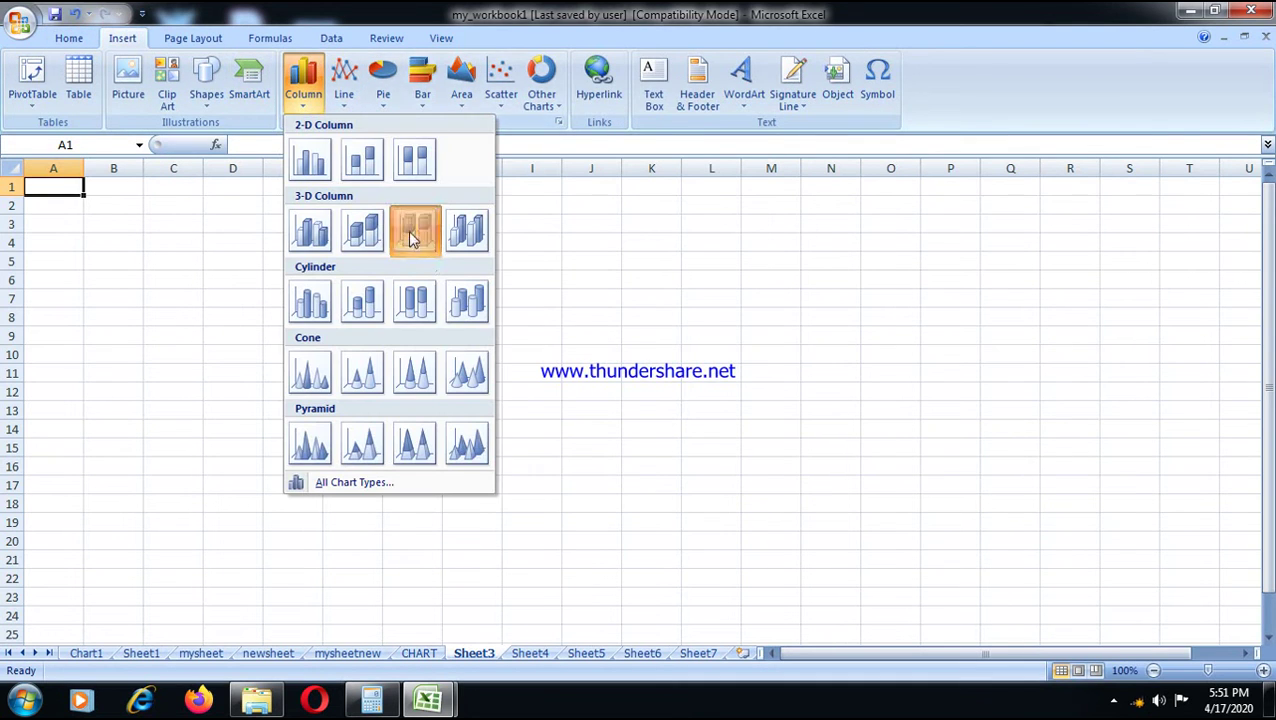
left_click(414, 237)
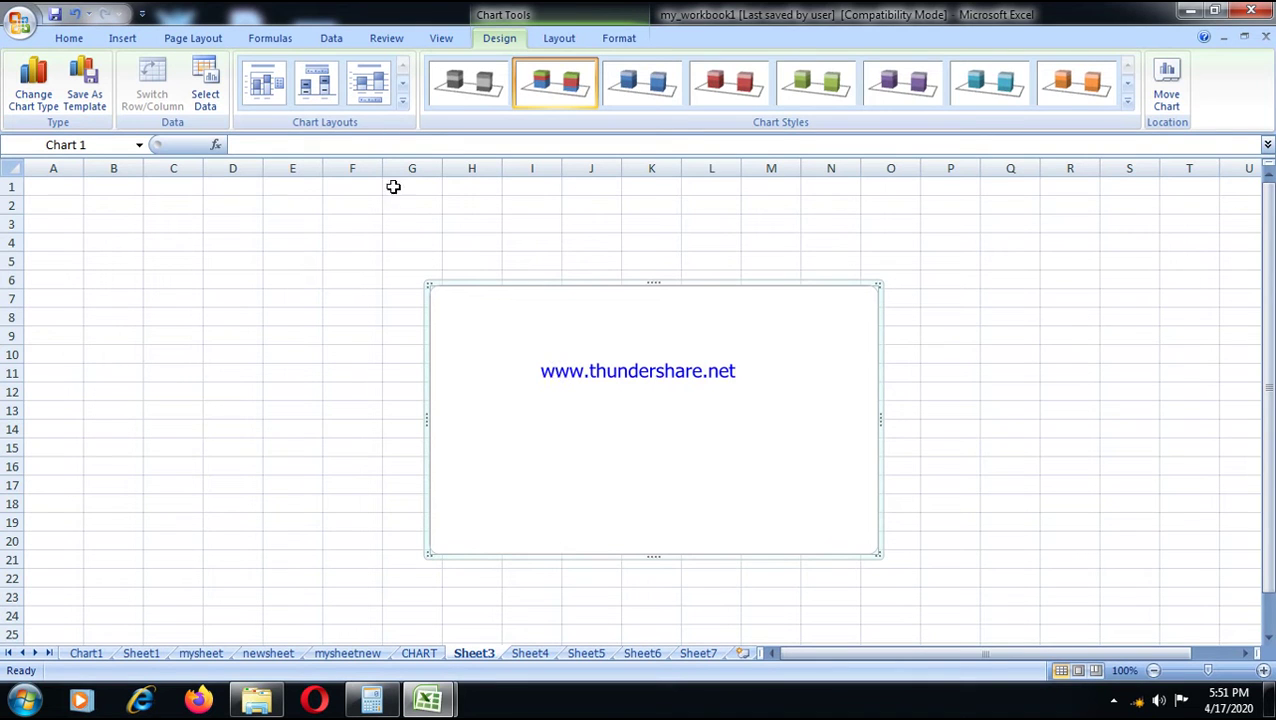
- Set the chart's data range to the CHART sheet's player table, A2:F10
left_click(207, 88)
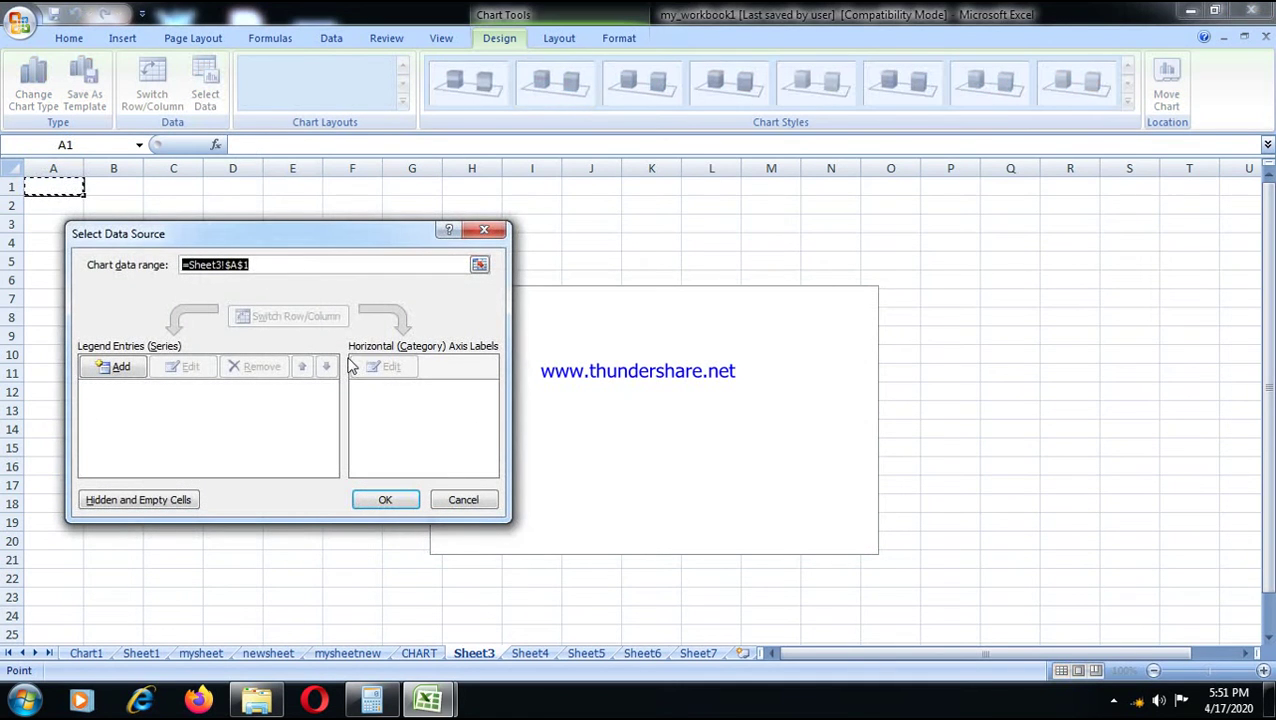
left_click(479, 264)
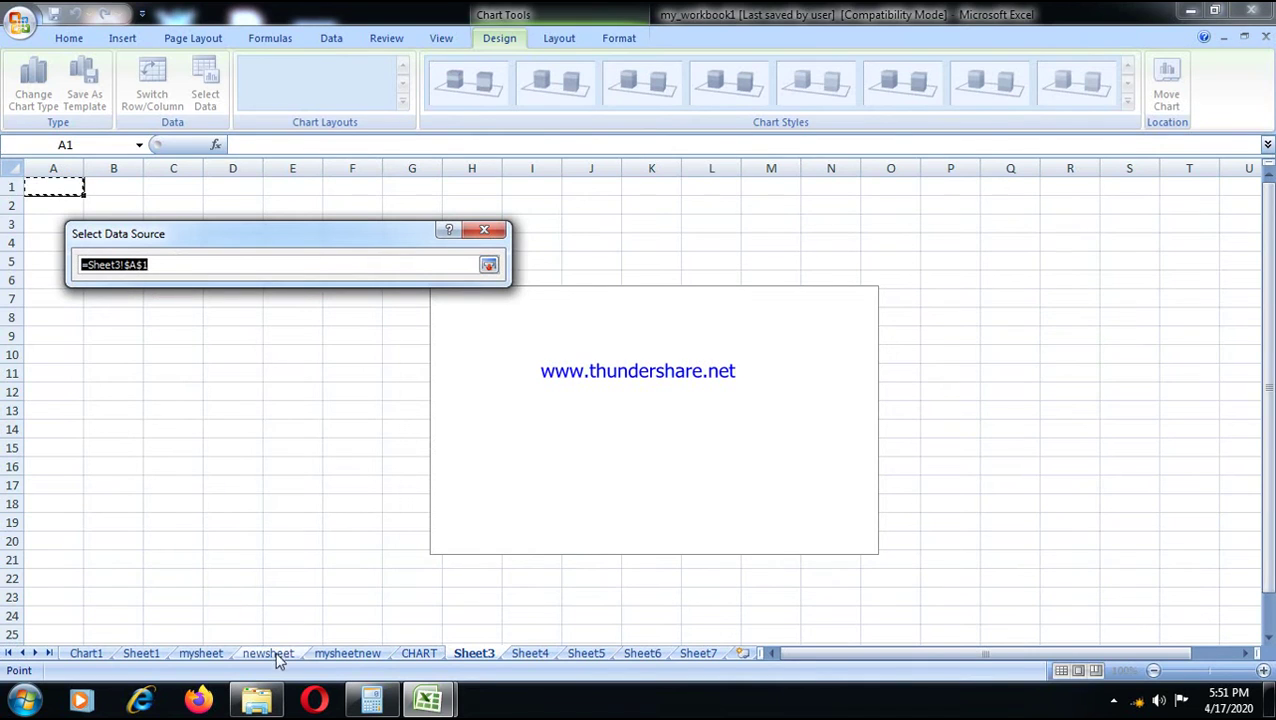
left_click(418, 652)
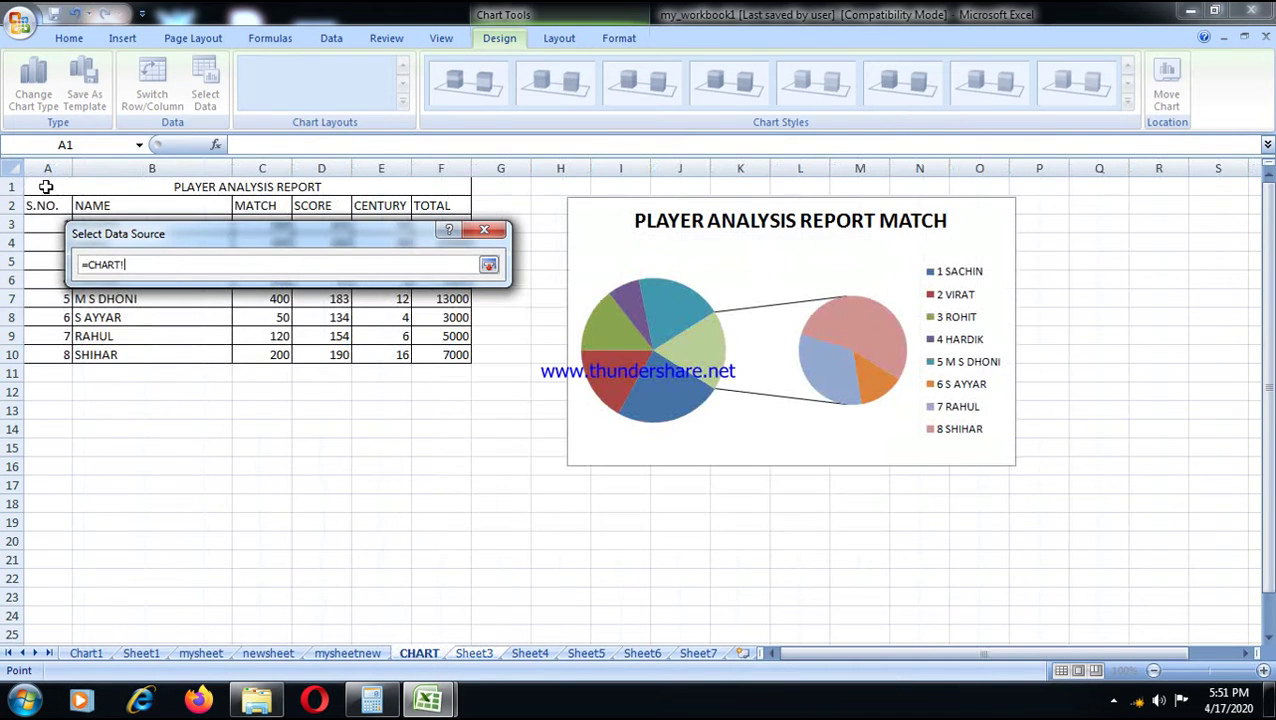
mouse_move(36, 203)
left_mouse_down()
mouse_move(370, 336)
mouse_move(458, 356)
left_mouse_up()
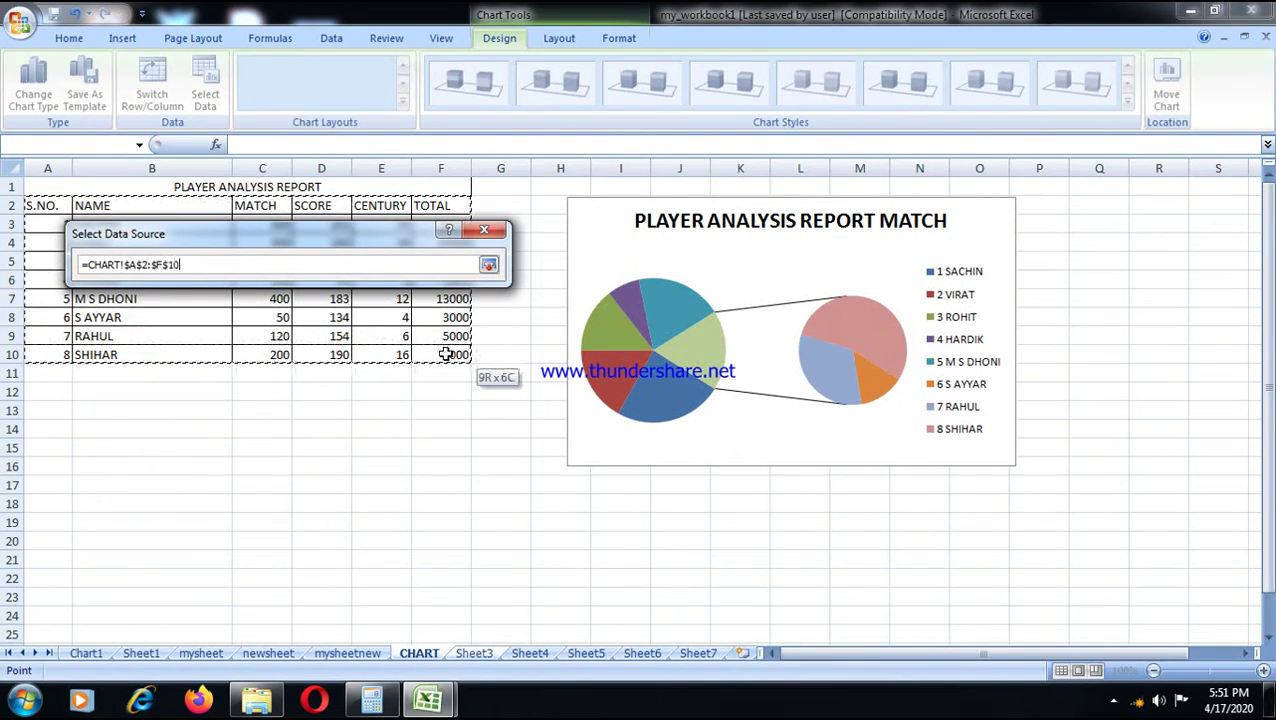
left_click(488, 265)
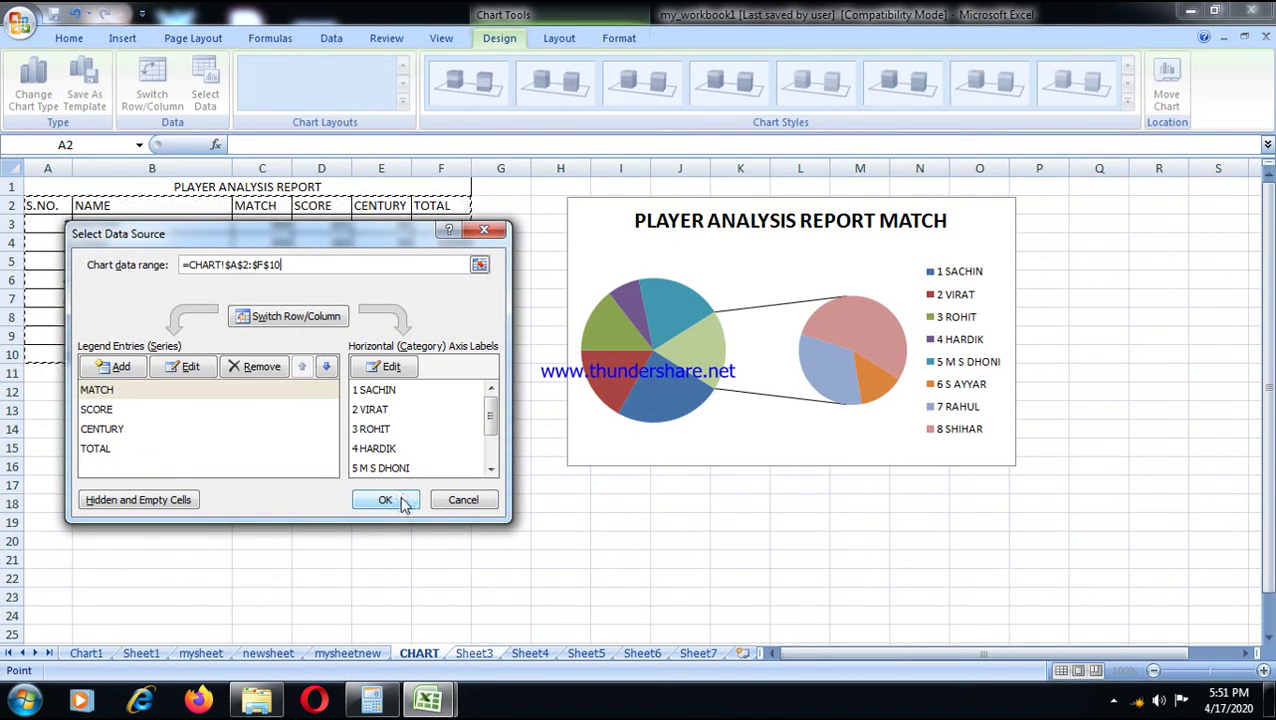
left_click(392, 500)
left_click(340, 527)
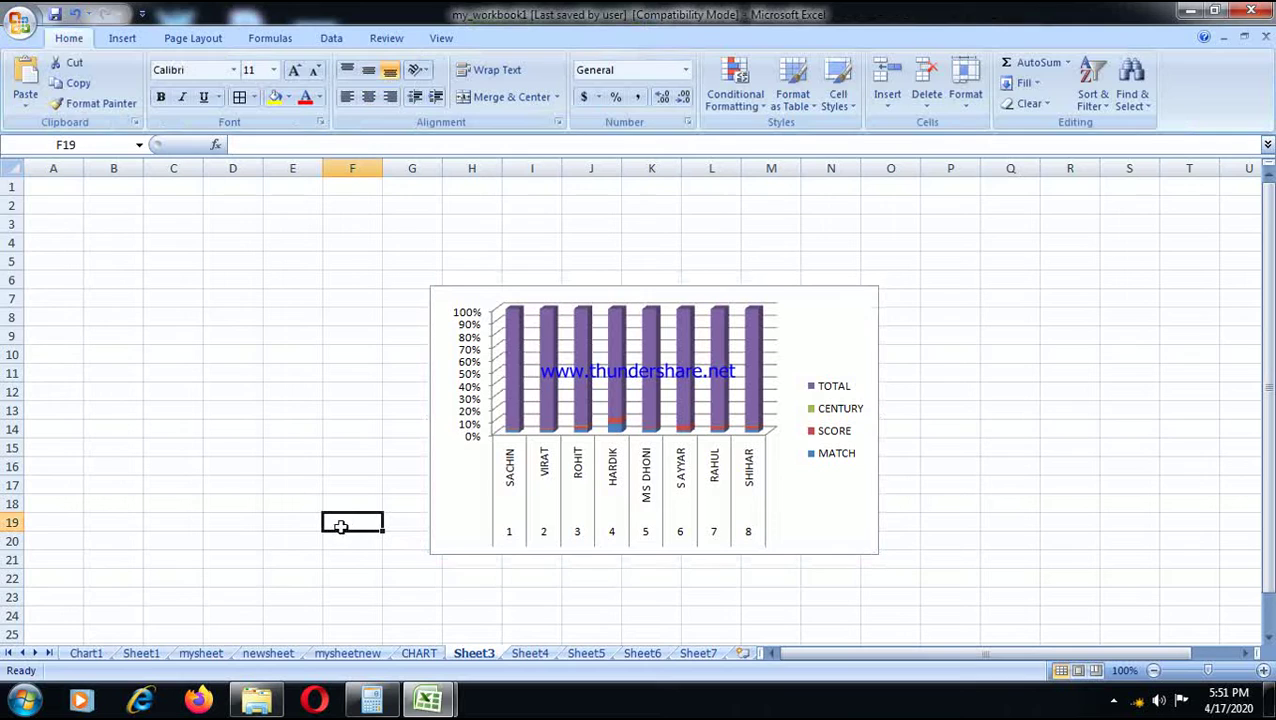
- Enlarge the stacked column chart upward, leftward to column D, and downward
left_click(560, 296)
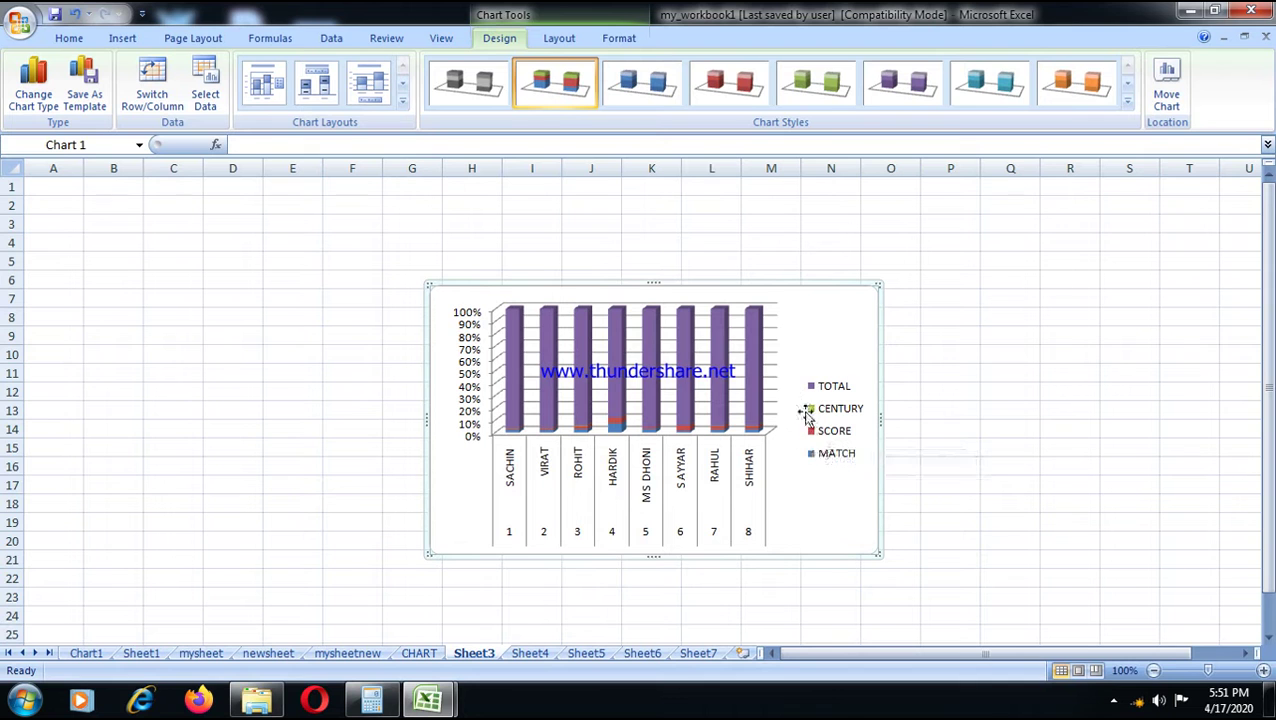
left_click_drag(646, 279, 644, 208)
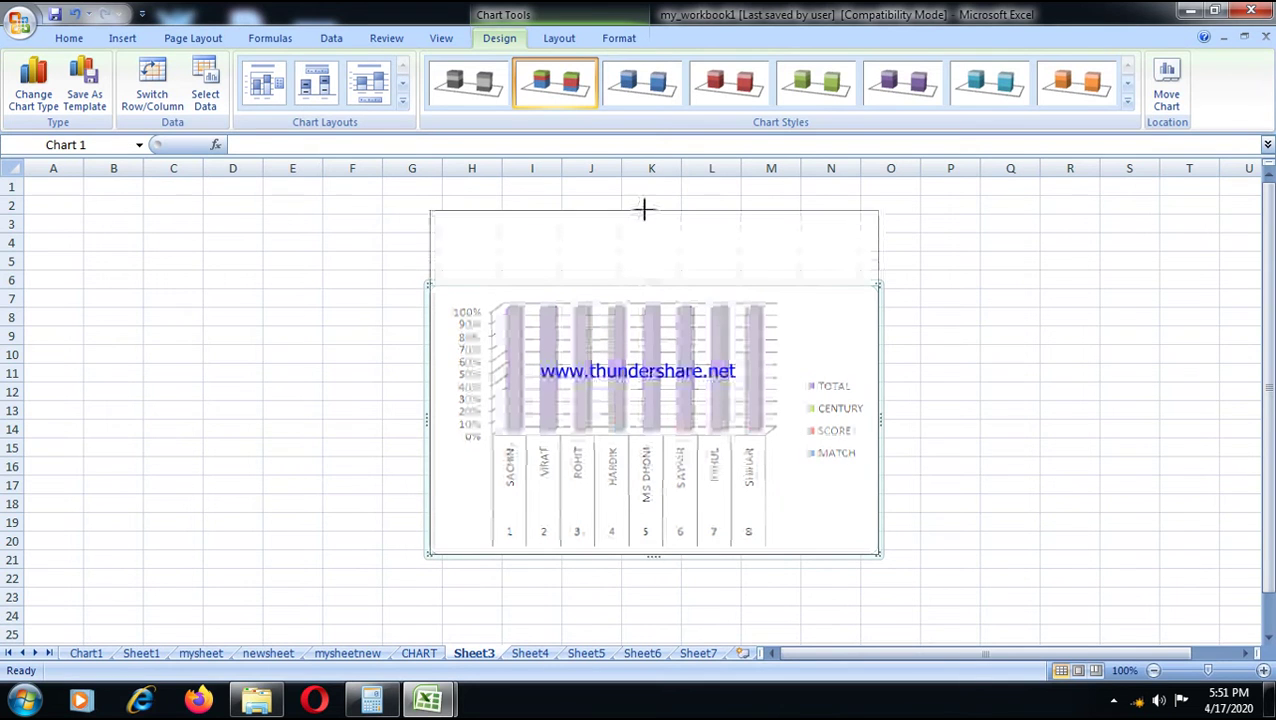
left_click_drag(440, 388, 208, 382)
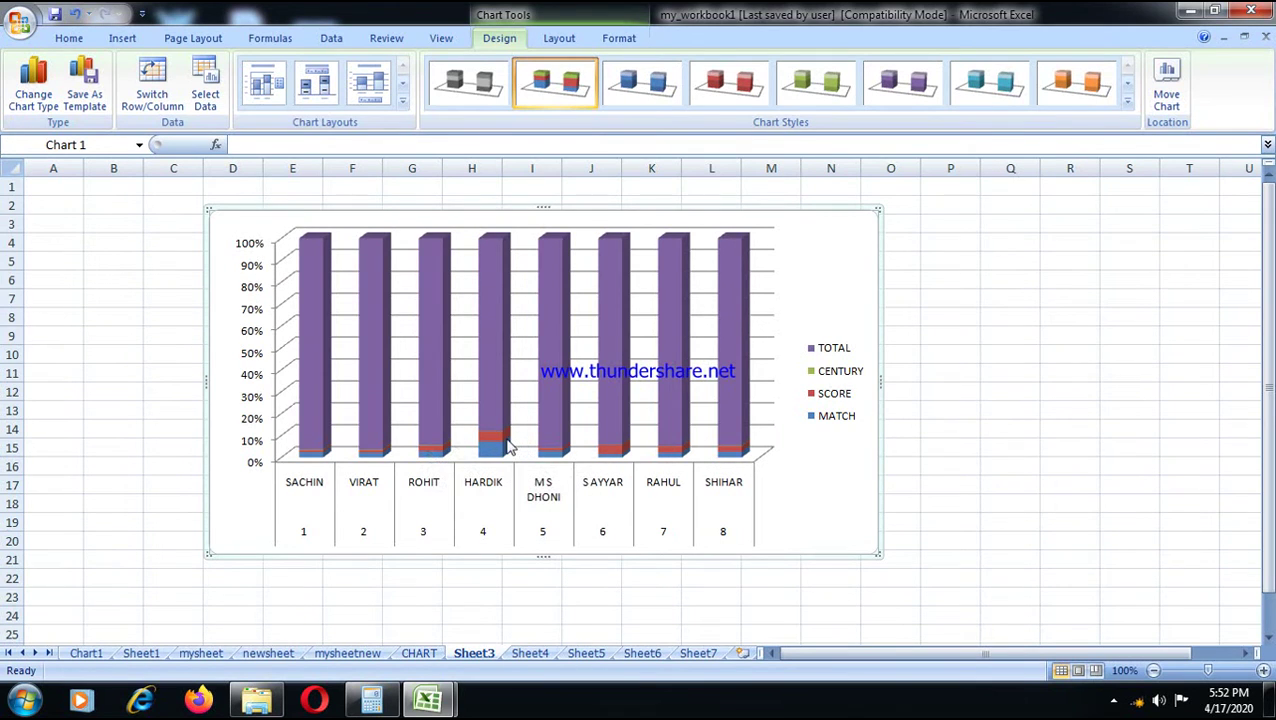
mouse_move(501, 445)
left_click_drag(541, 558, 547, 596)
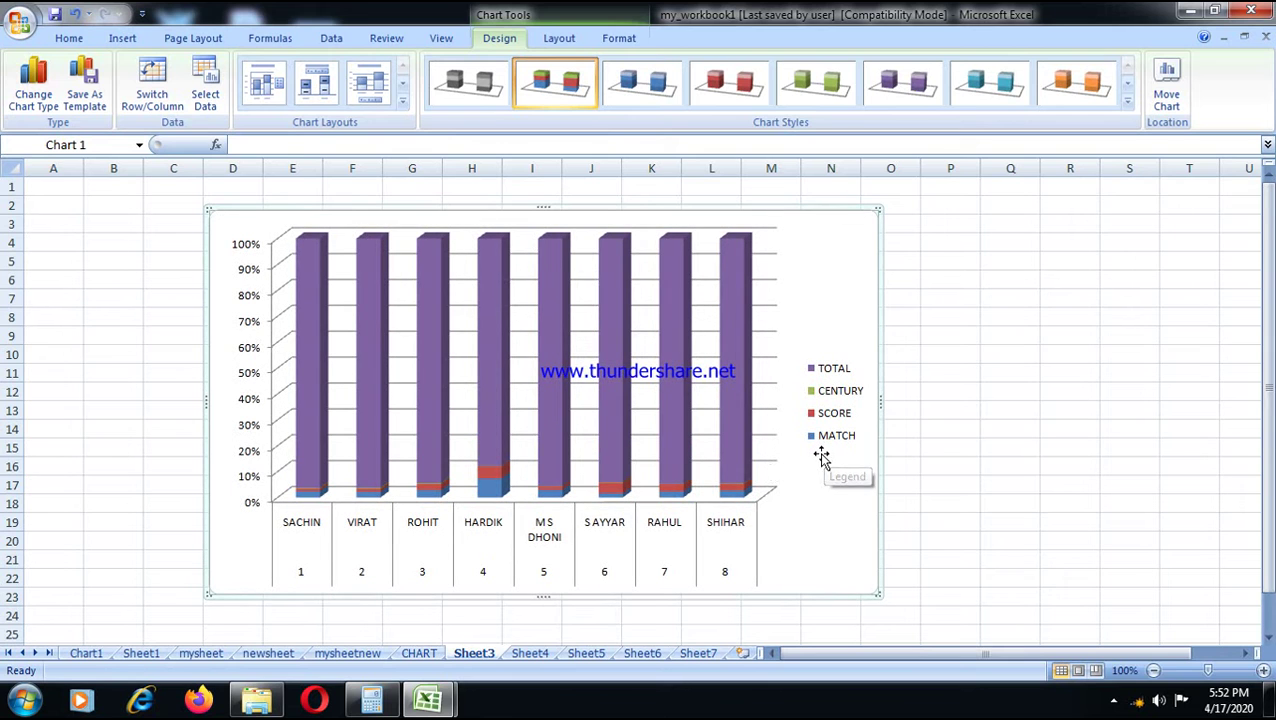
- Change the chart type to a line chart
left_click(48, 110)
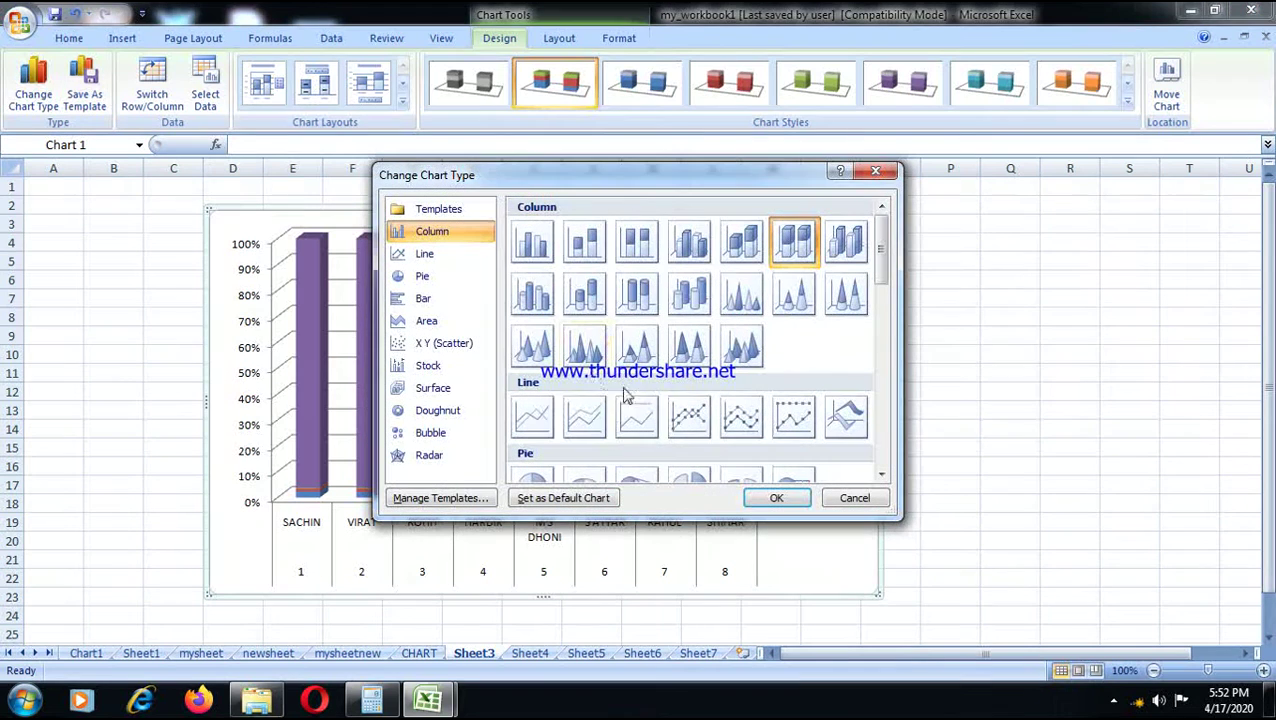
left_click(657, 425)
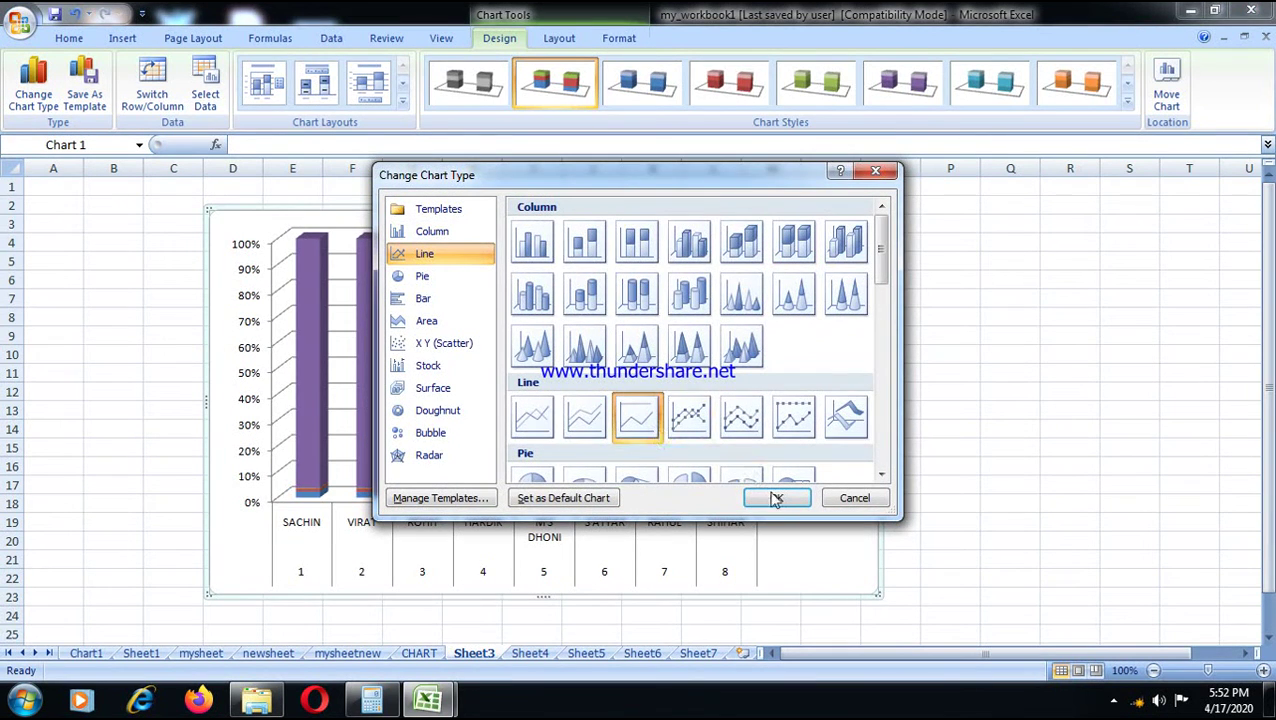
left_click(774, 497)
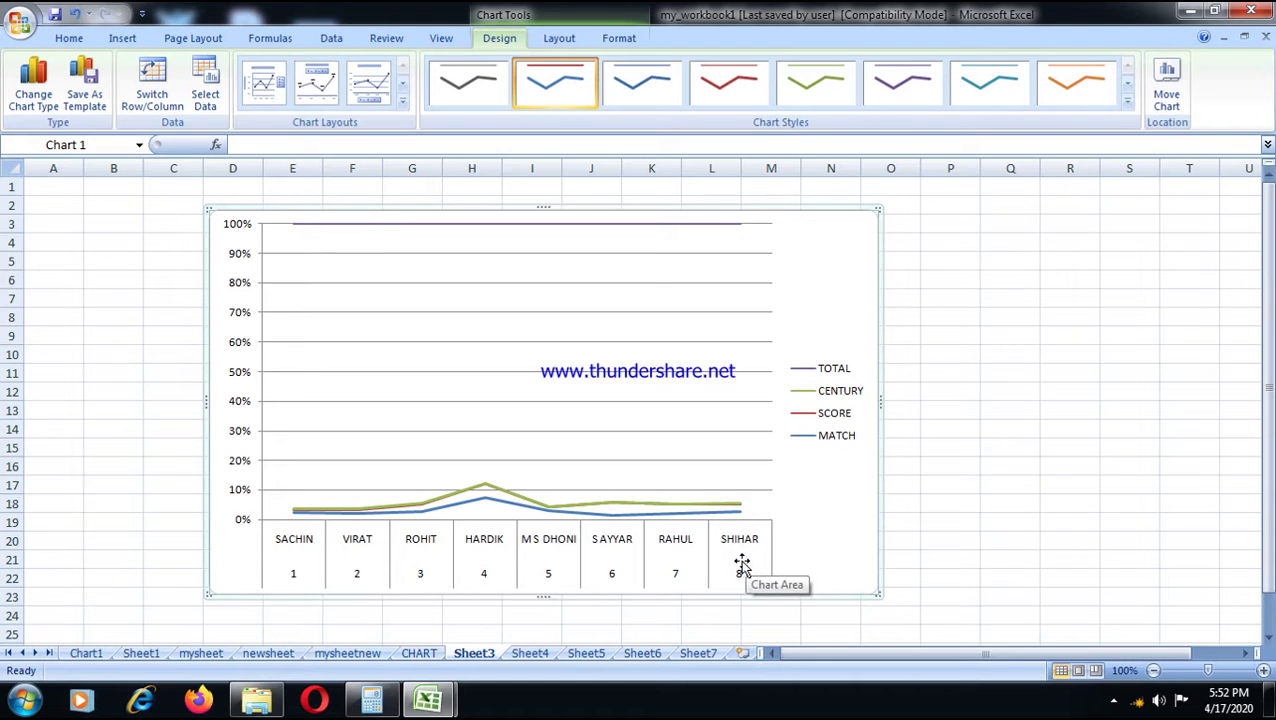
- Rename Sheet3 to OTHERSHEET CHART
left_click(487, 650)
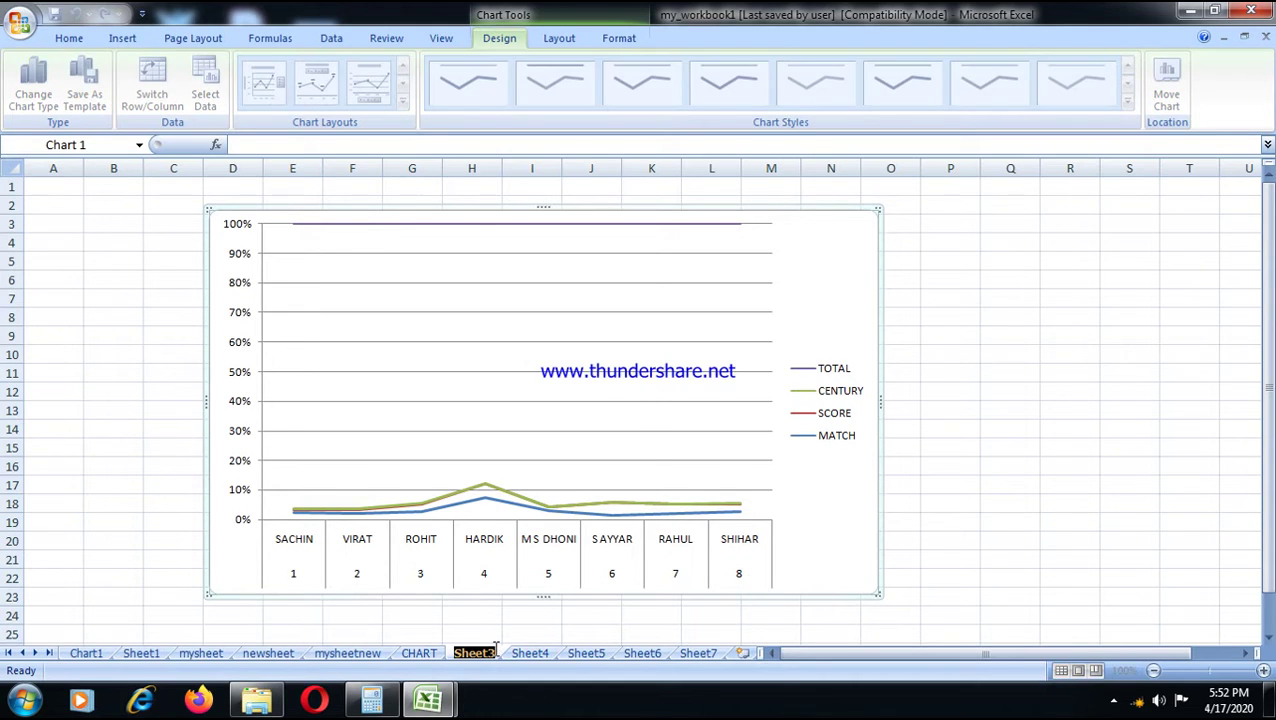
type("OTHE")
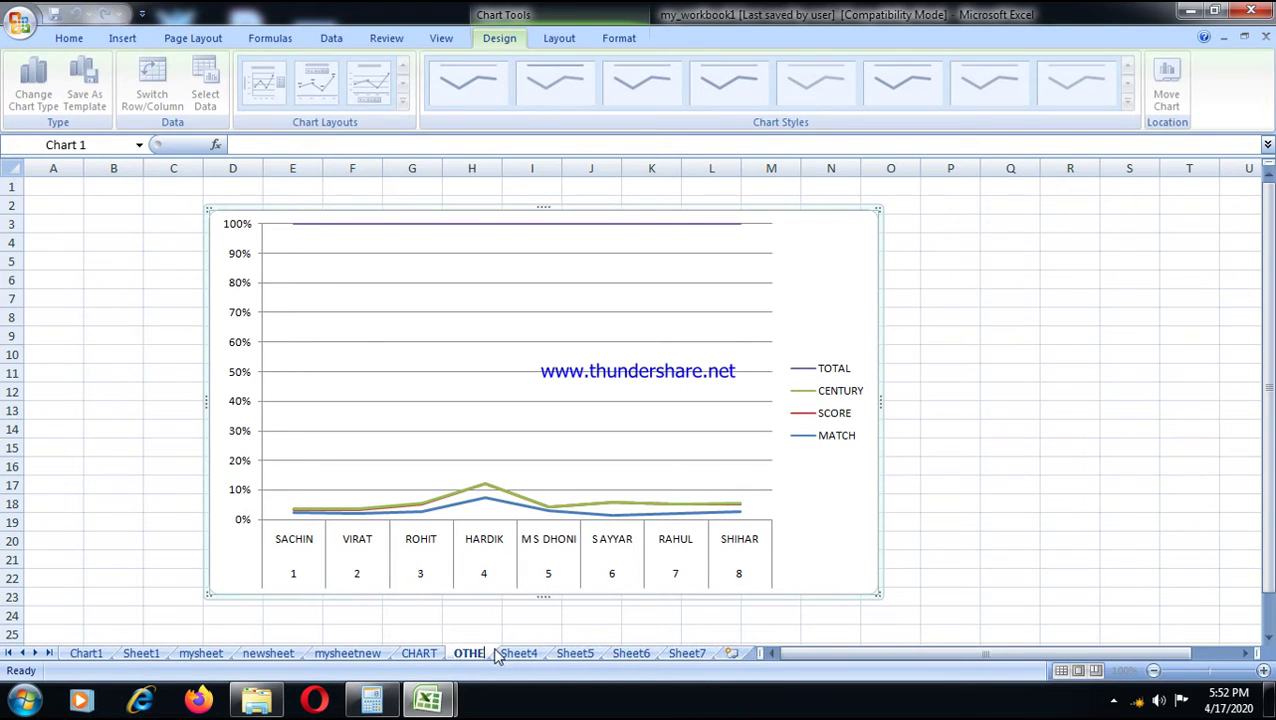
type("RRSHEET CHARTY")
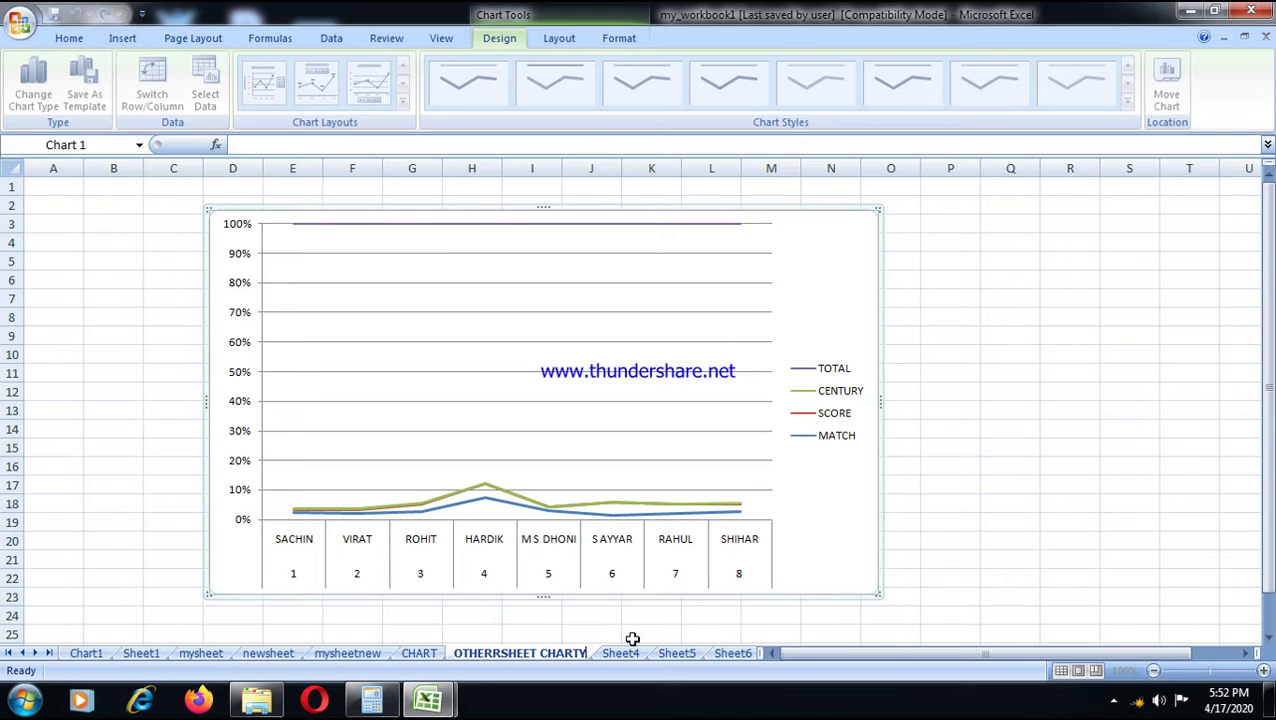
key("BackSpace")
- On the CHART sheet, insert an empty 2-D line chart and move it below the table
left_click(409, 656)
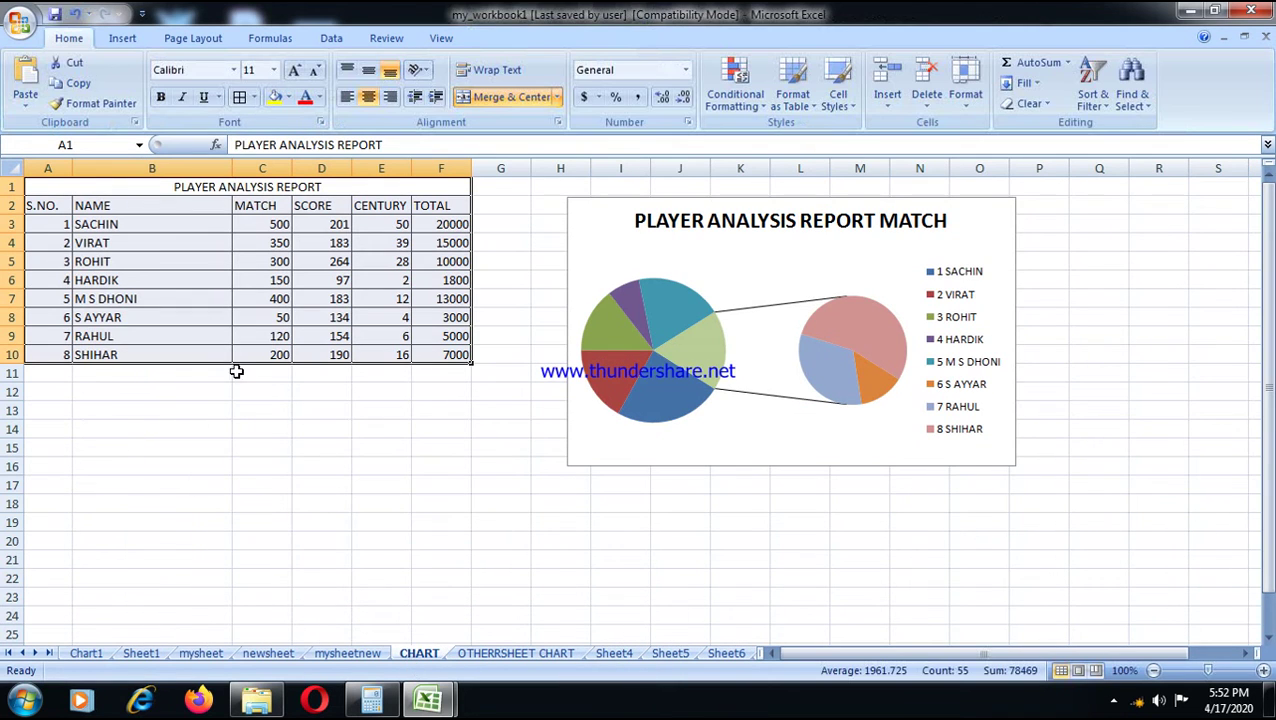
left_click(65, 428)
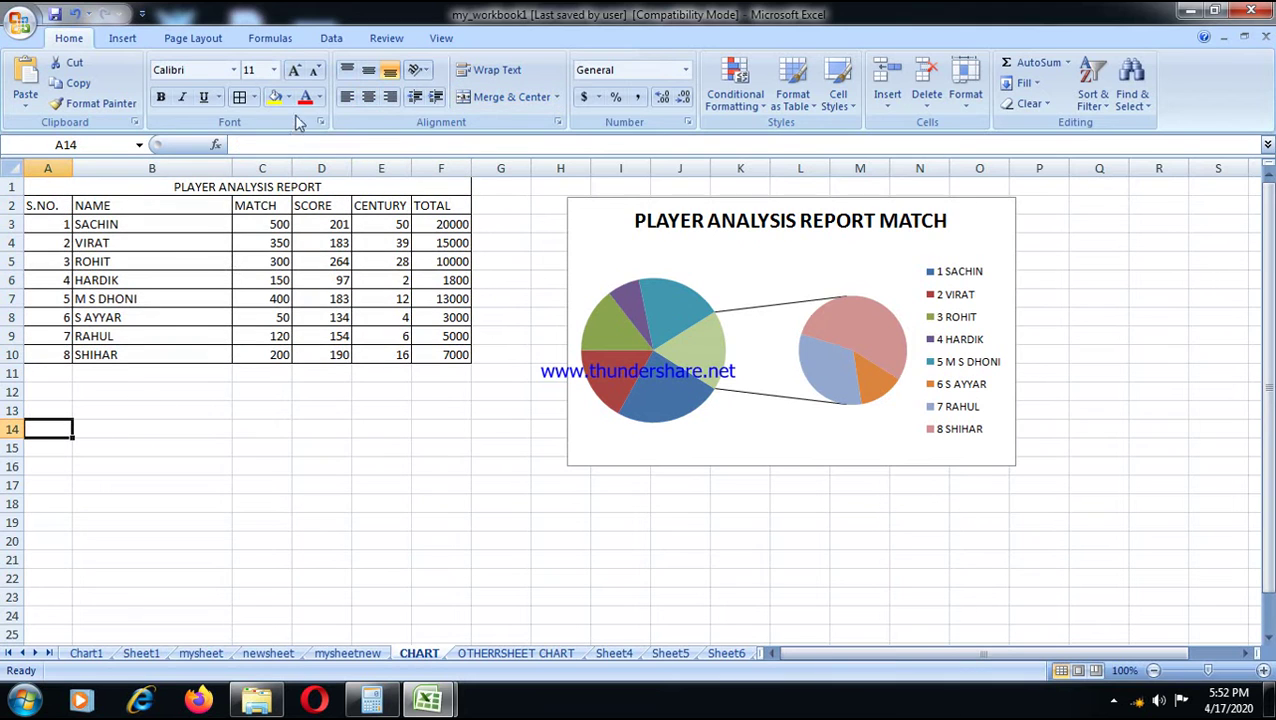
left_click(124, 38)
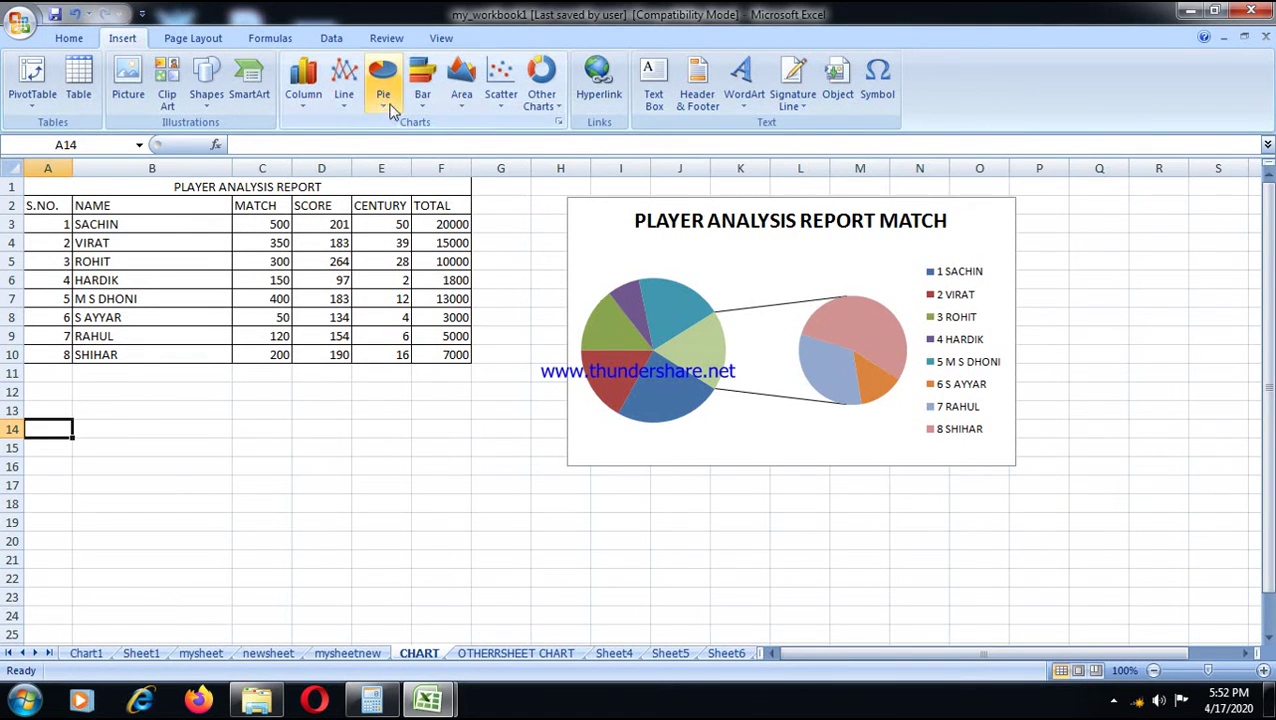
left_click(344, 88)
left_click(397, 211)
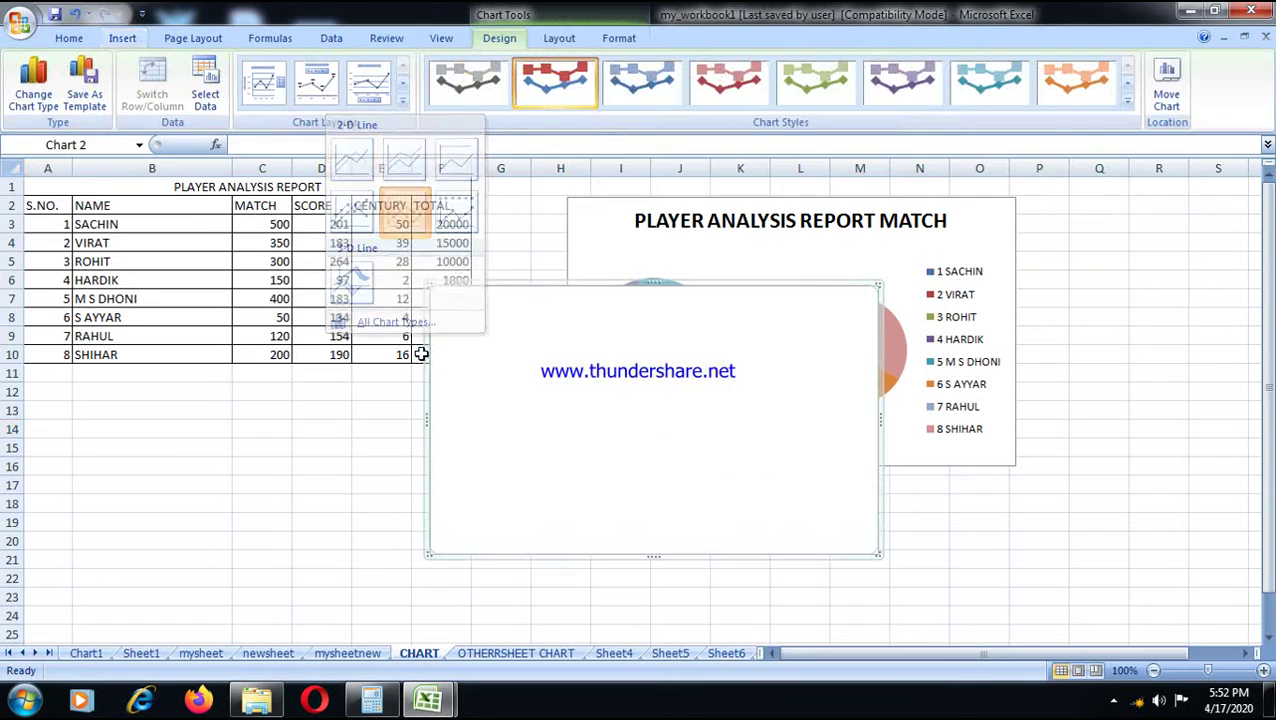
left_click_drag(595, 290, 393, 397)
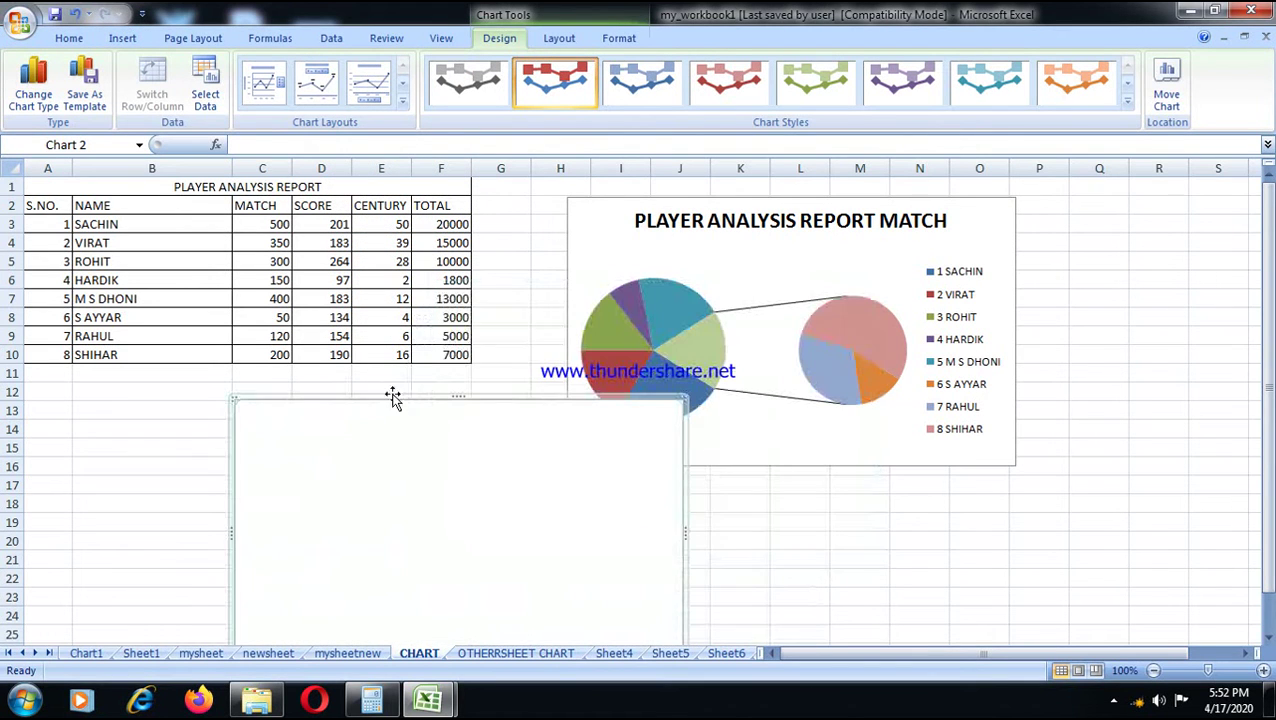
- Select the player data A2:F10, then the empty chart
left_click_drag(52, 190, 190, 338)
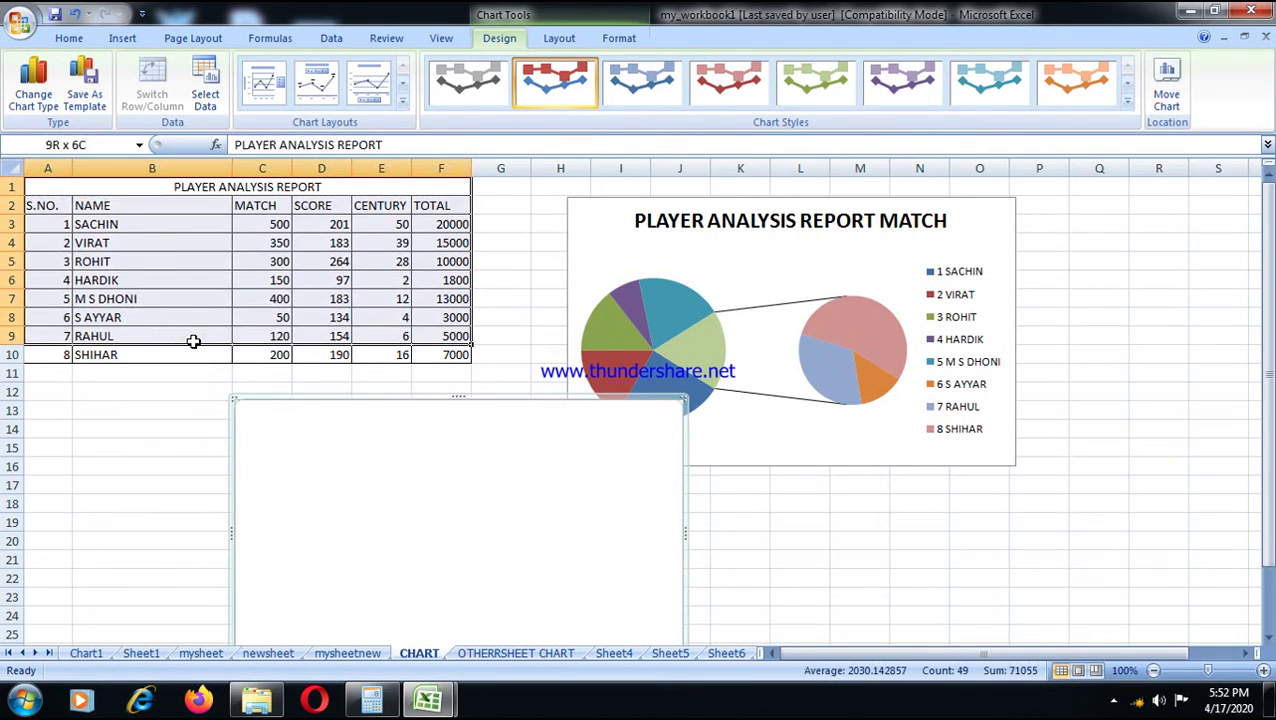
left_click(68, 200)
left_click_drag(62, 205, 451, 355)
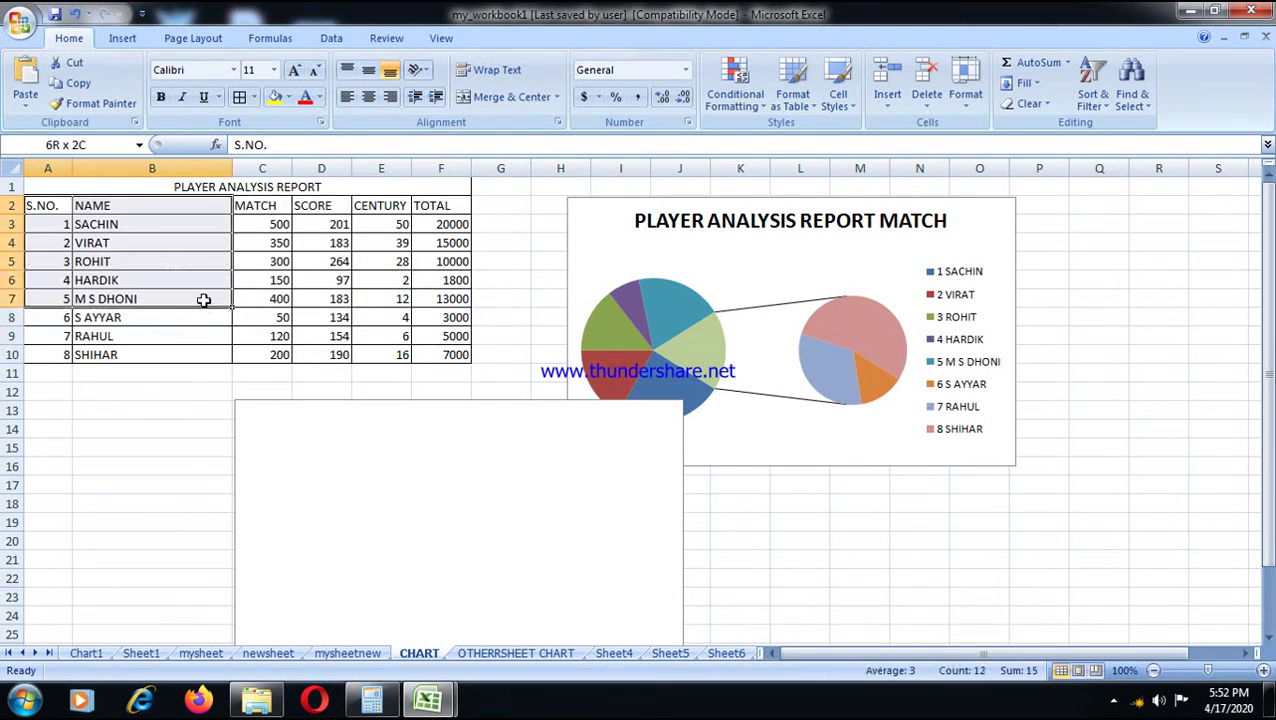
left_click(498, 452)
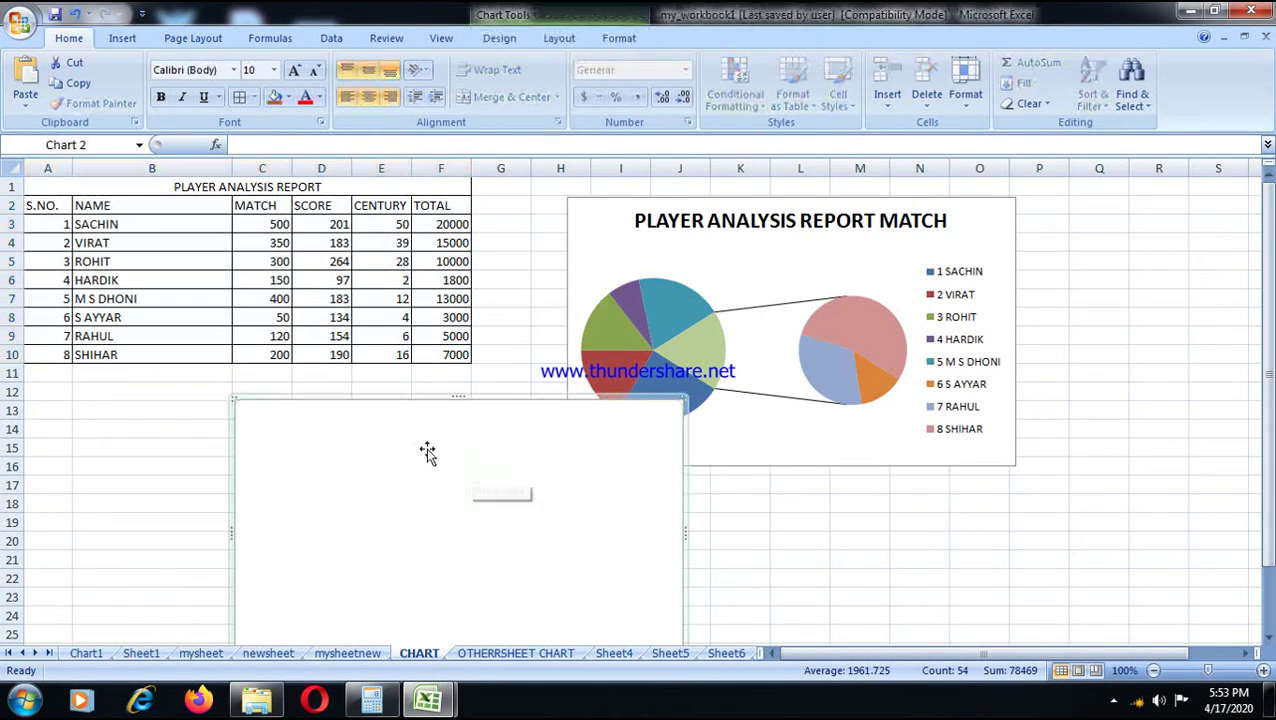
- Browse the ribbon and the Other Charts types without choosing one
left_click(122, 39)
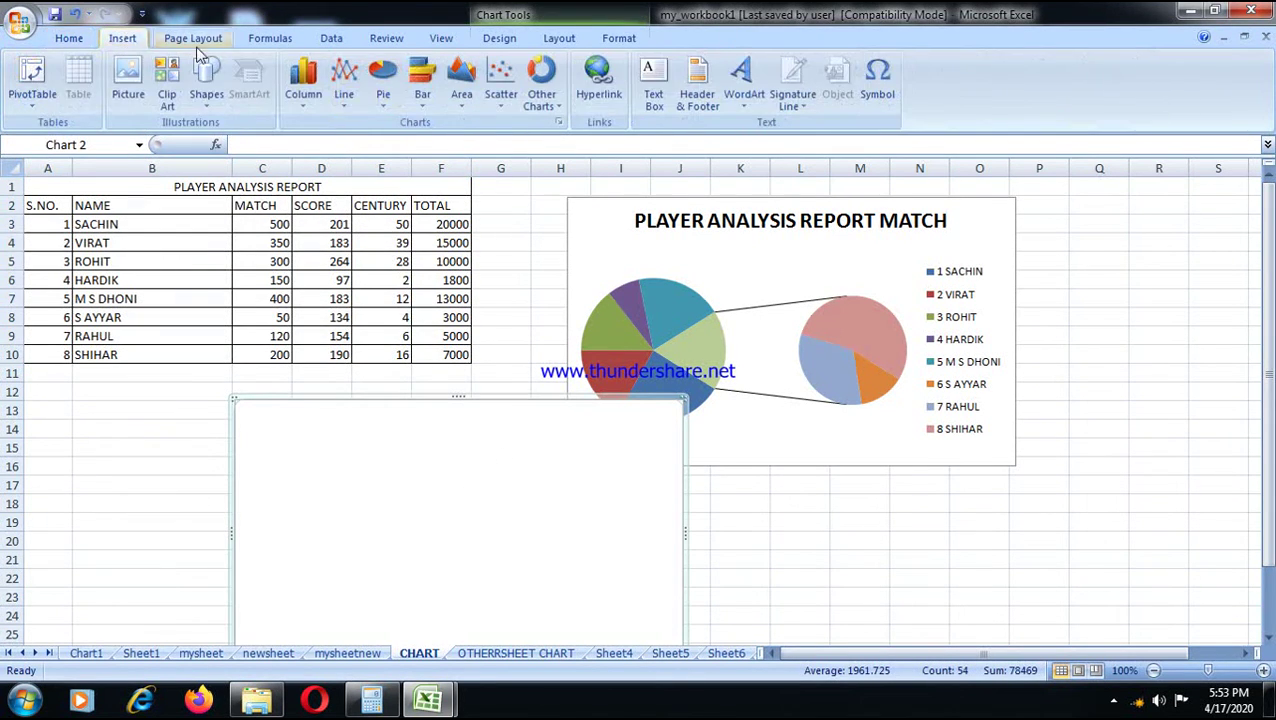
left_click(345, 40)
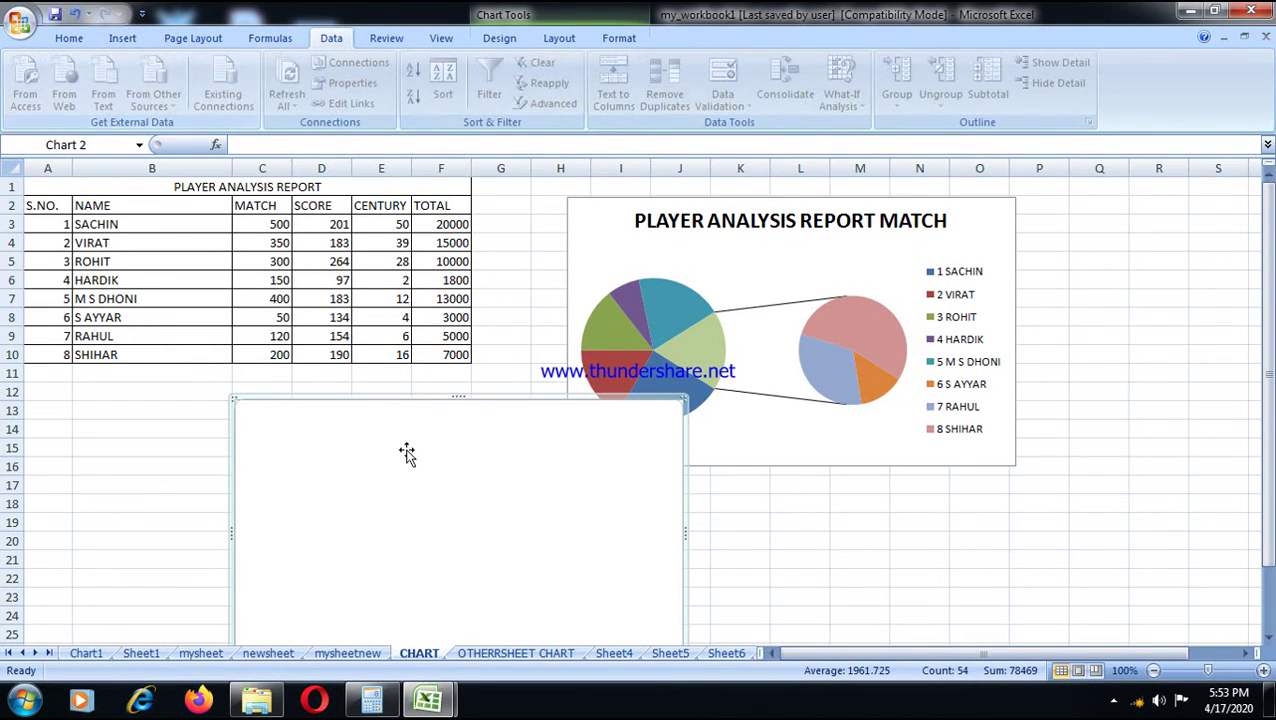
left_click(265, 38)
left_click(193, 38)
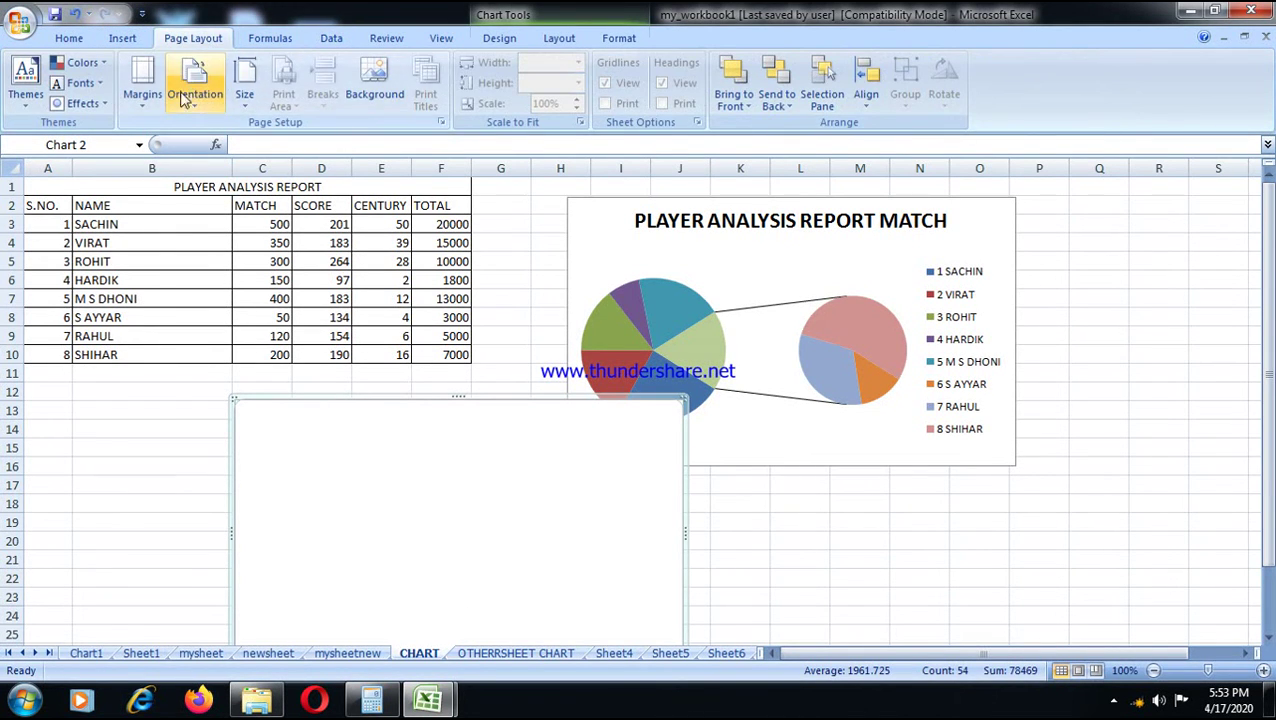
left_click(122, 38)
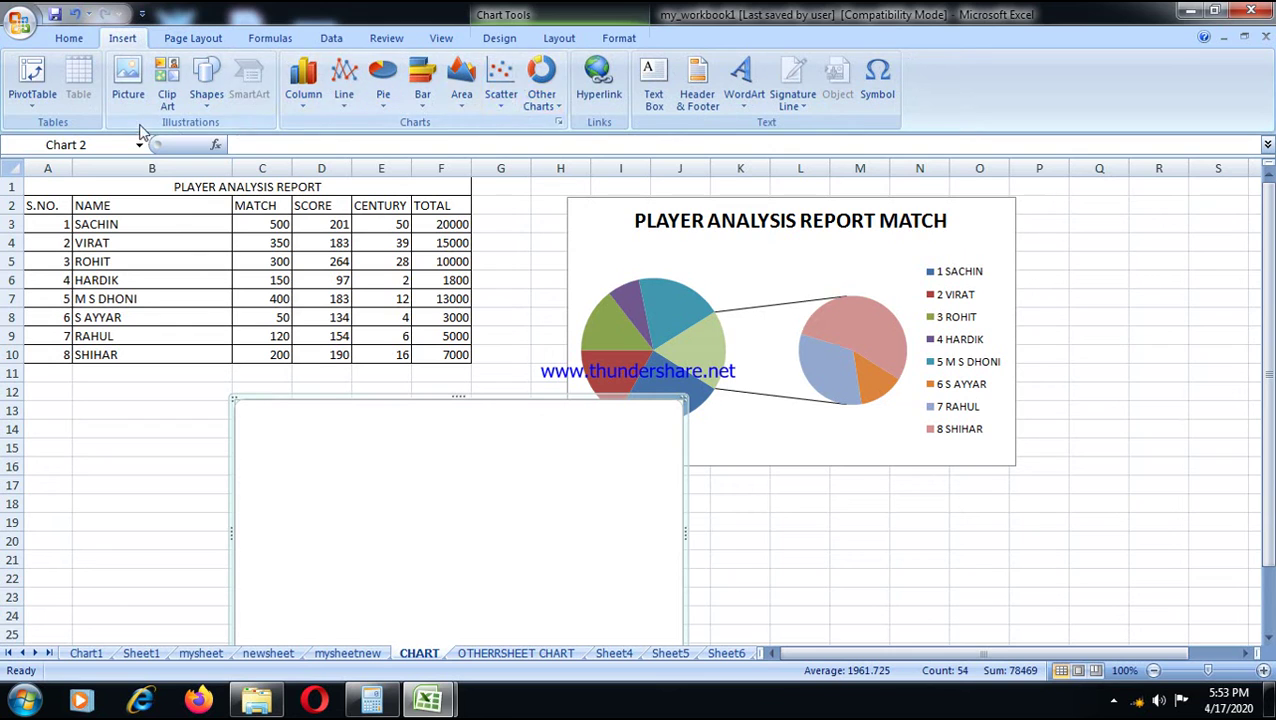
left_click(543, 112)
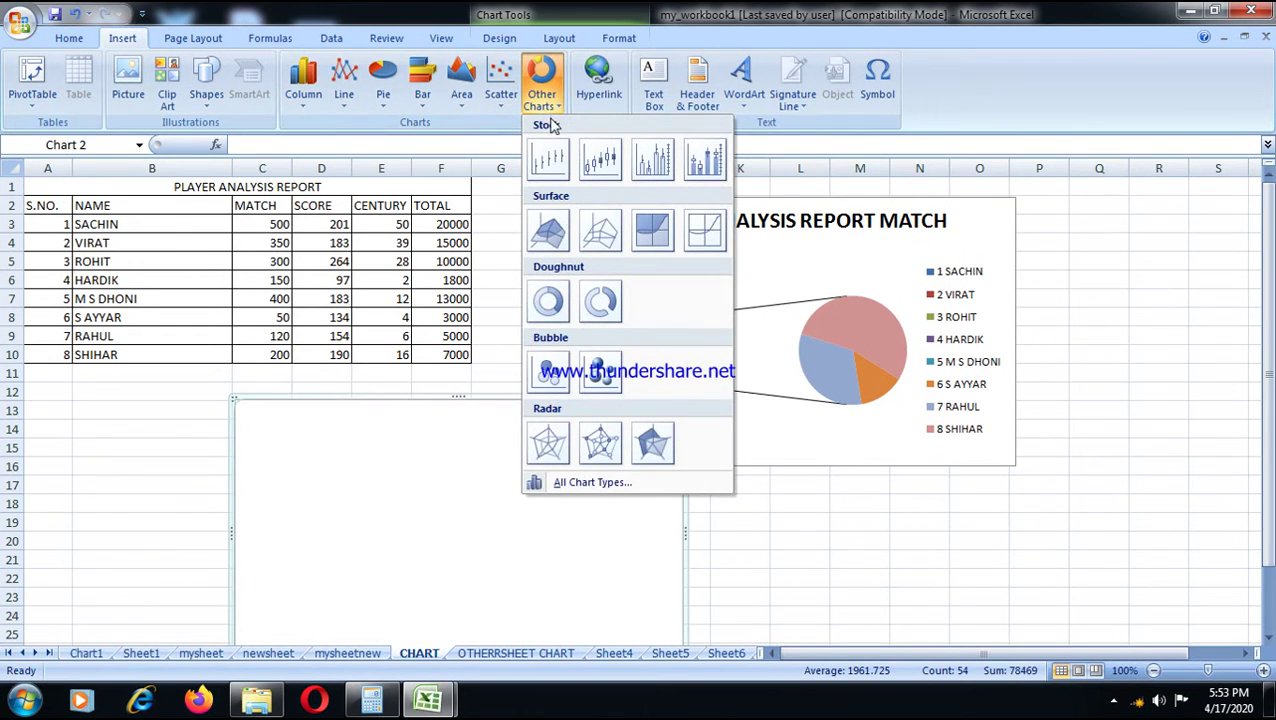
left_click(423, 580)
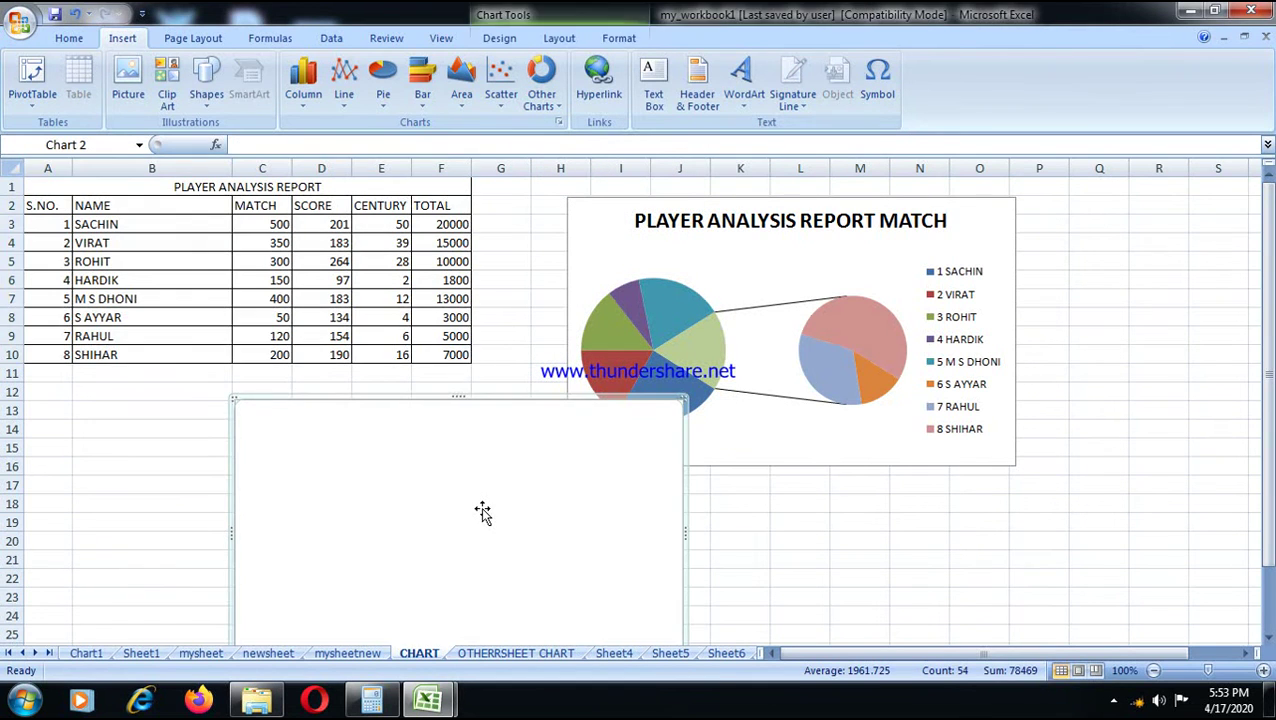
- Replace the empty chart with a 3-D pyramid column chart of A1:F10 below the table
key("Delete")
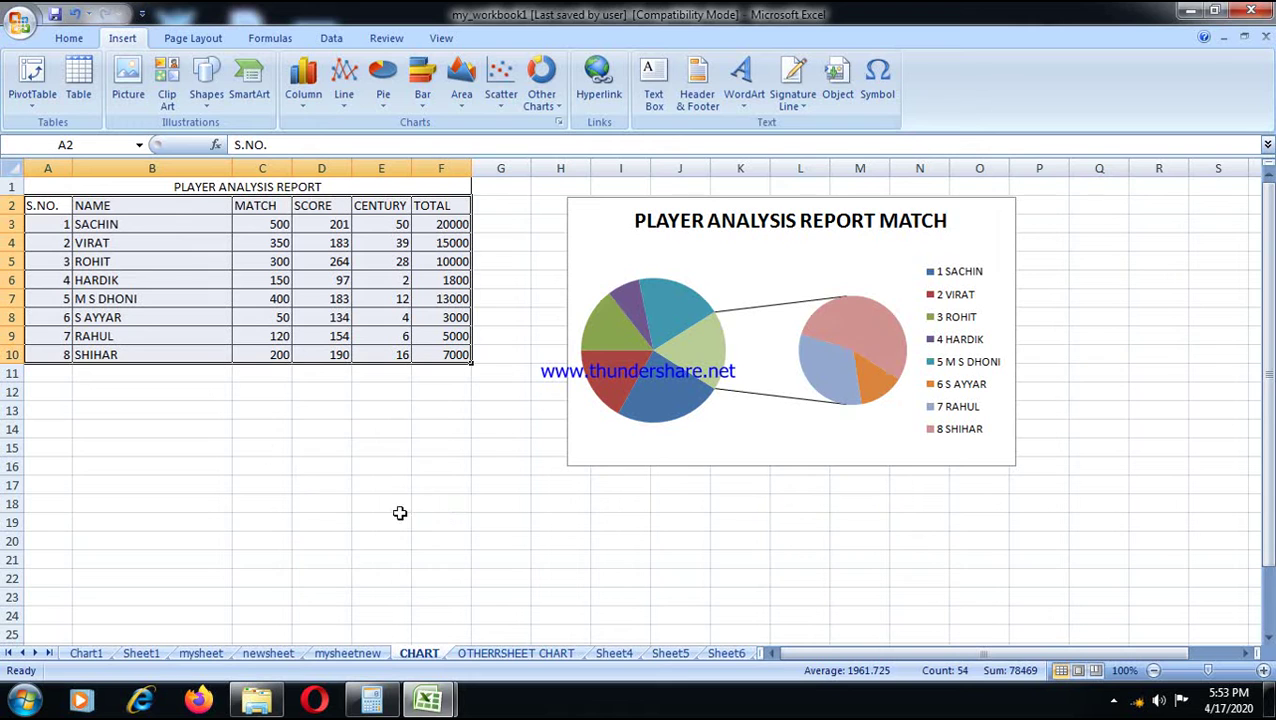
left_click_drag(87, 186, 179, 354)
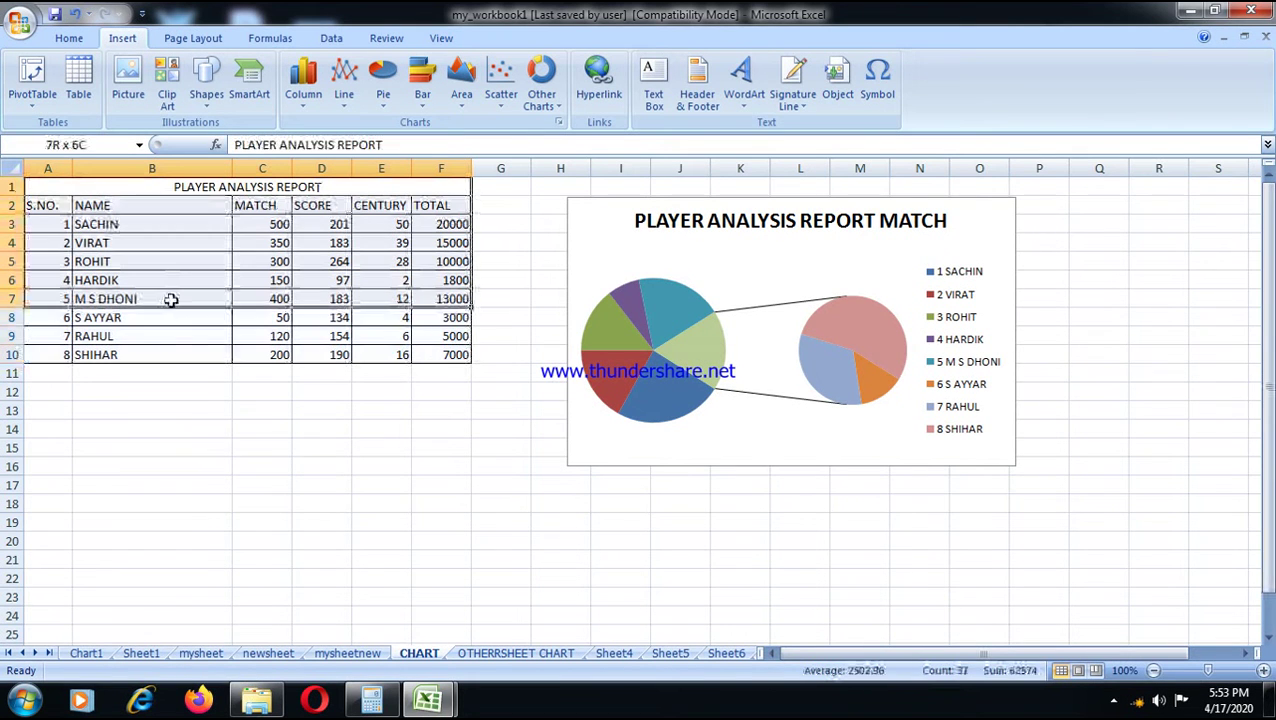
left_click(303, 90)
left_click(368, 443)
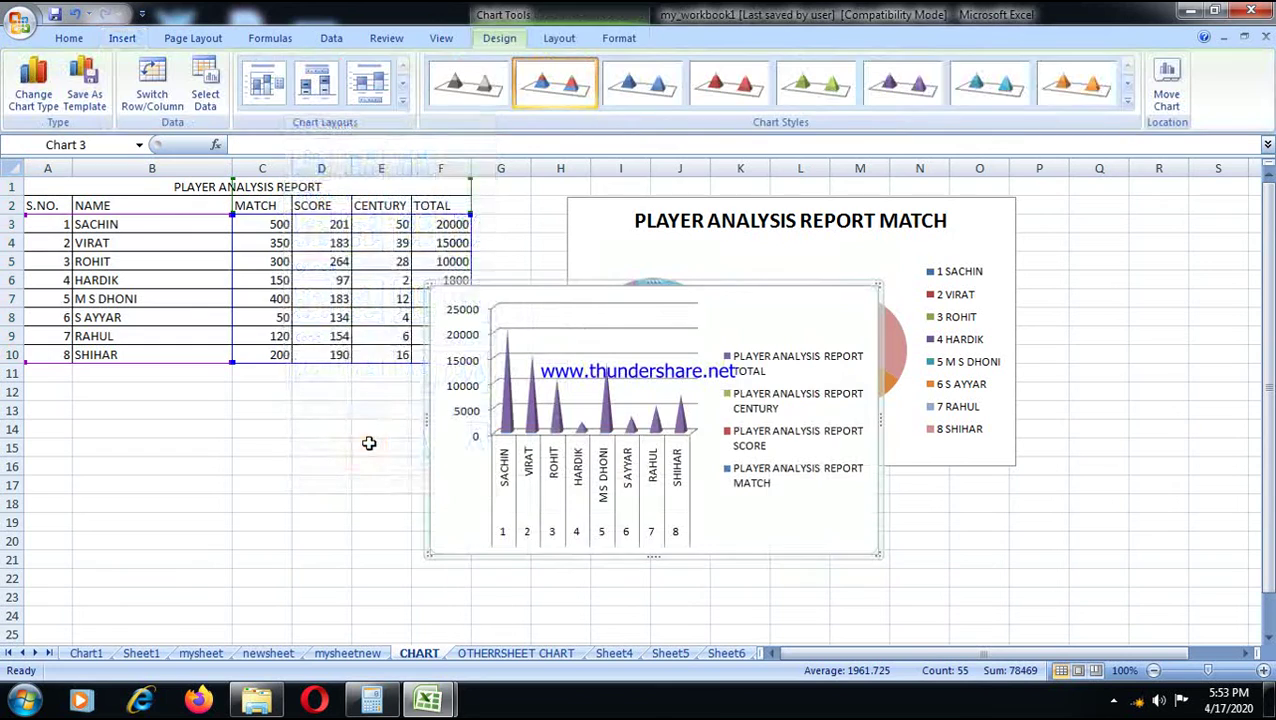
mouse_move(570, 293)
left_mouse_down()
mouse_move(488, 411)
mouse_move(236, 392)
left_mouse_up()
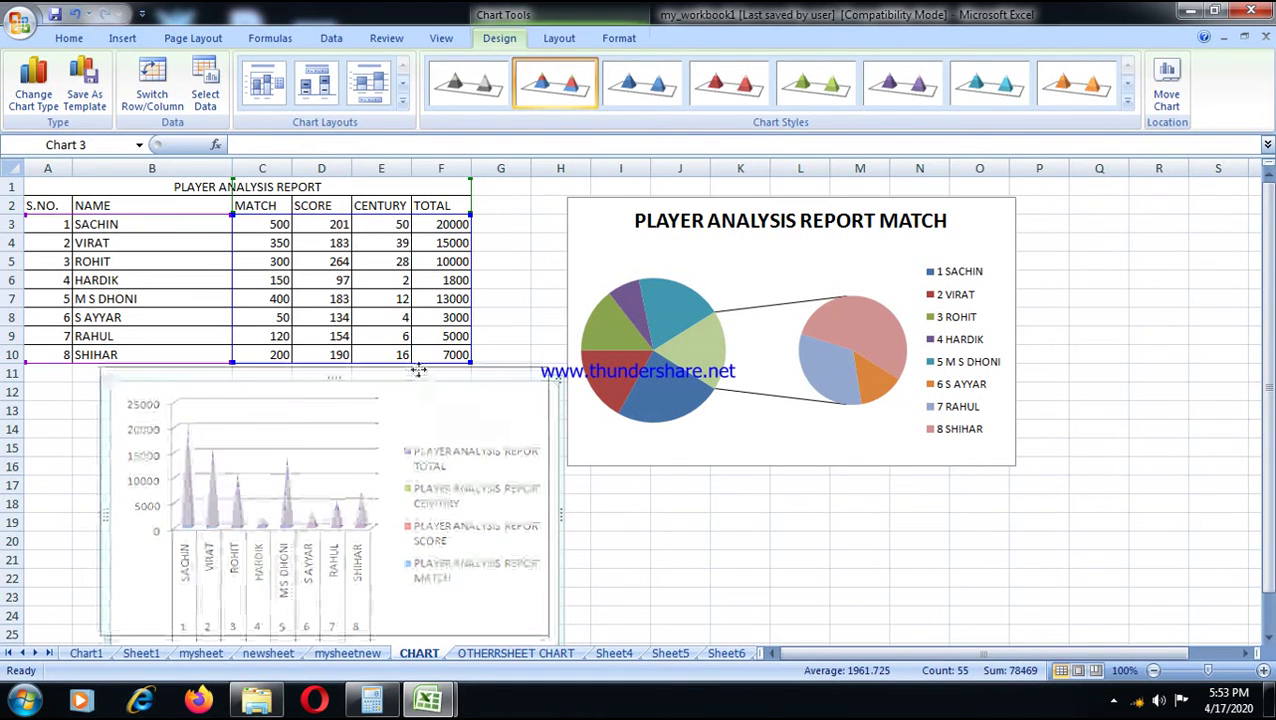
left_click_drag(430, 390, 420, 376)
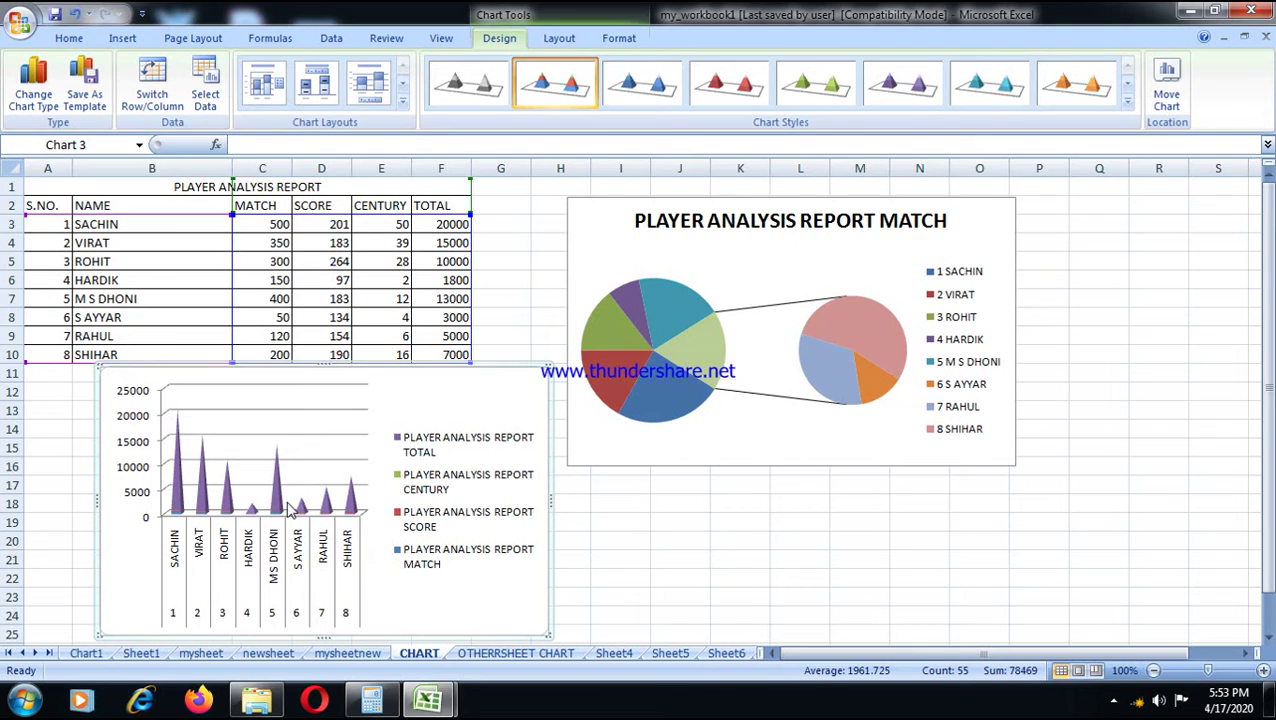
left_click(1160, 672)
left_click(1263, 672)
left_click(1263, 672)
left_click(1263, 672)
left_click(1263, 672)
left_click(1263, 672)
left_click_drag(1268, 380, 1270, 425)
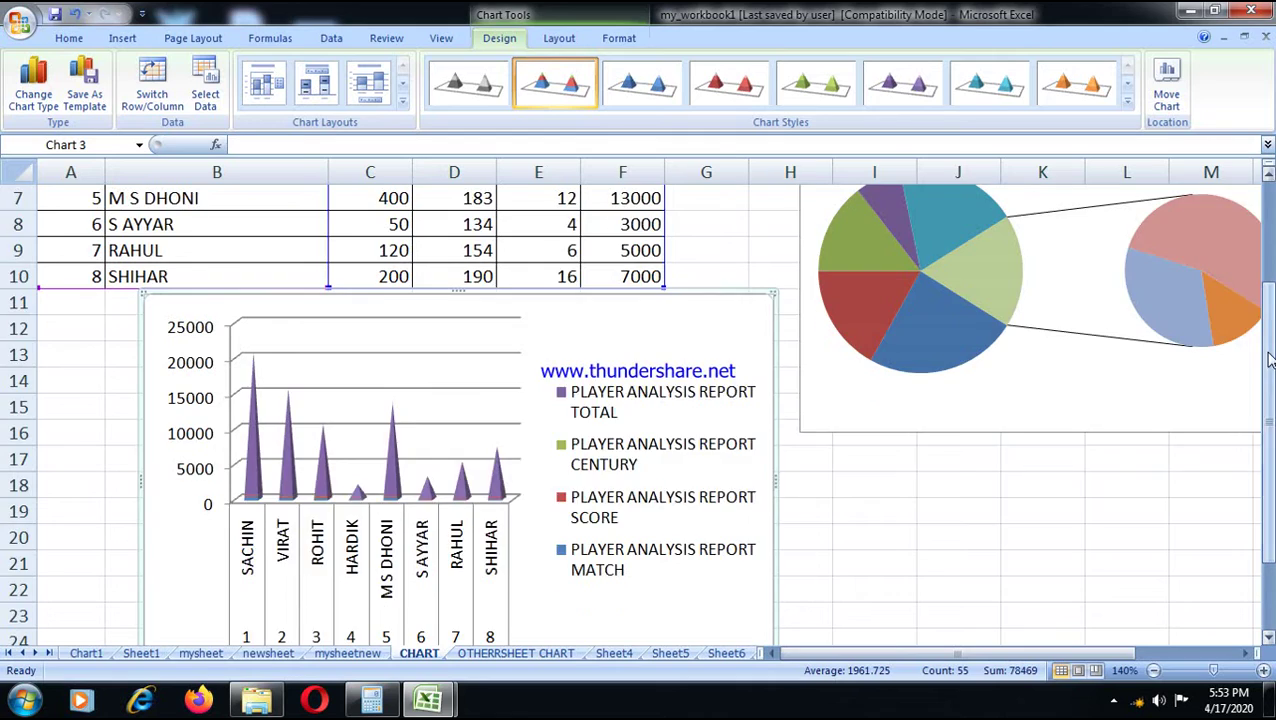
left_click_drag(1266, 395, 1265, 313)
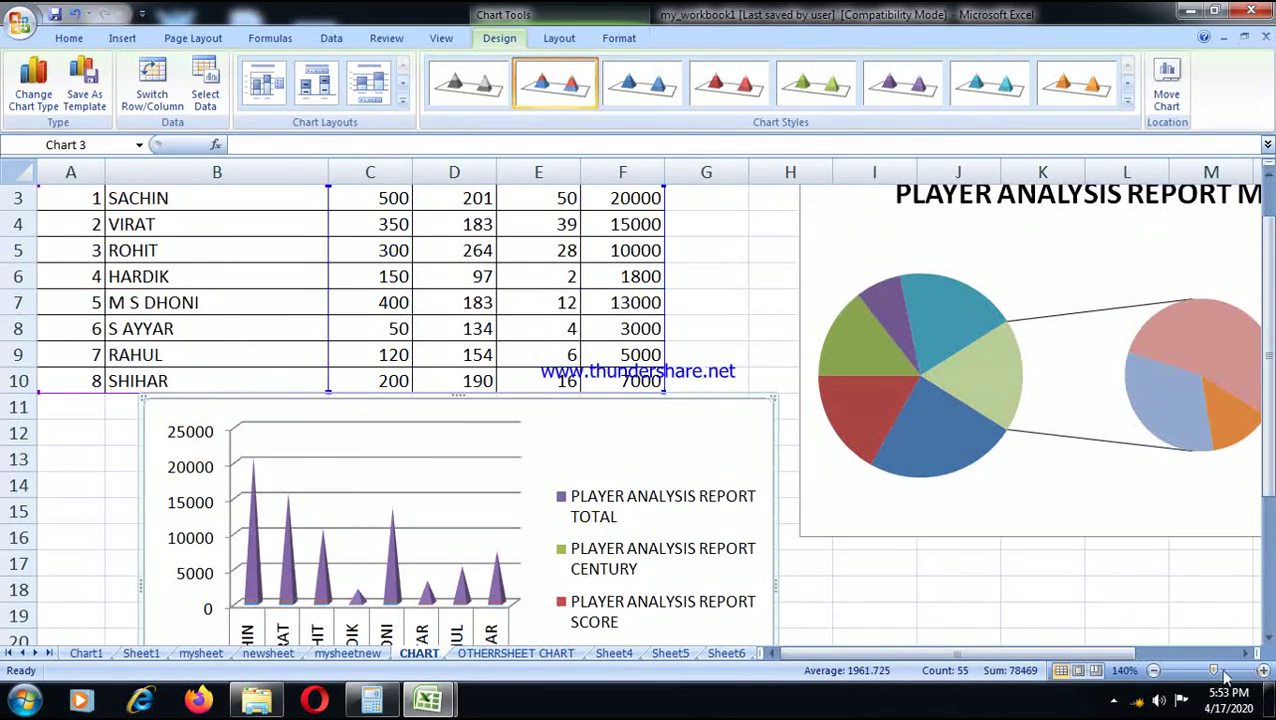
left_click(1152, 674)
left_click(1152, 674)
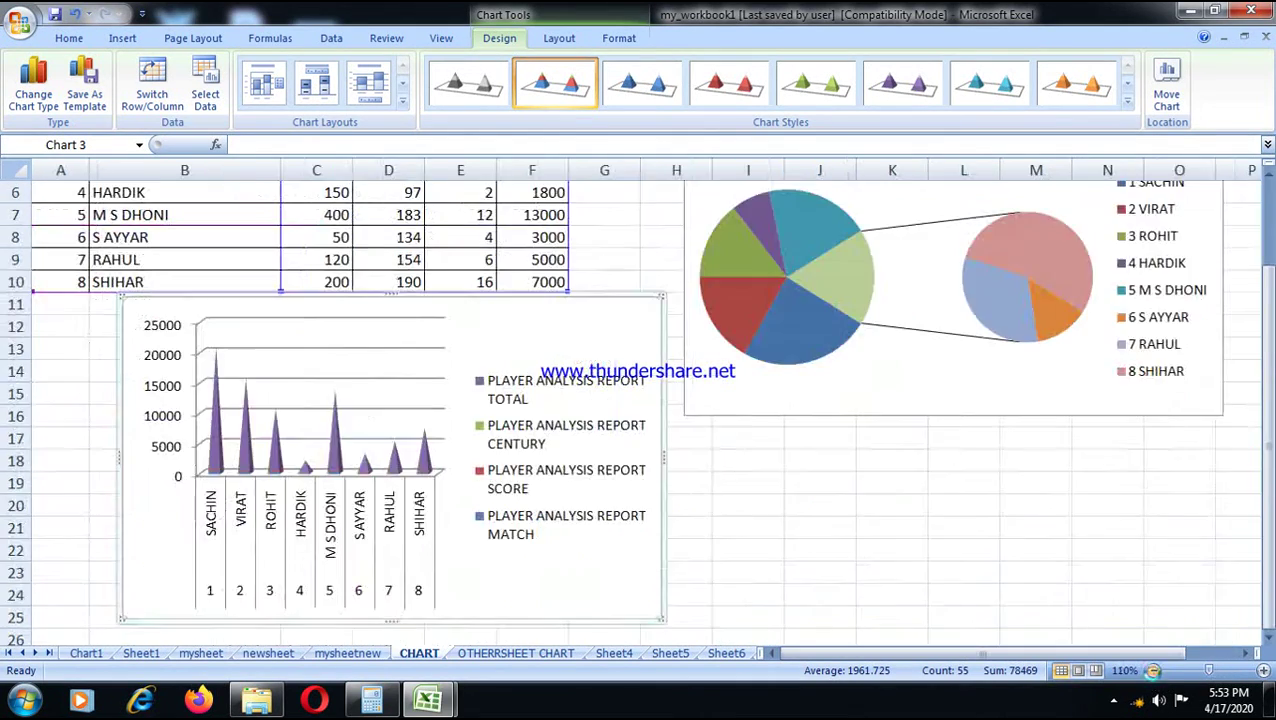
left_click(1152, 674)
left_click(1153, 674)
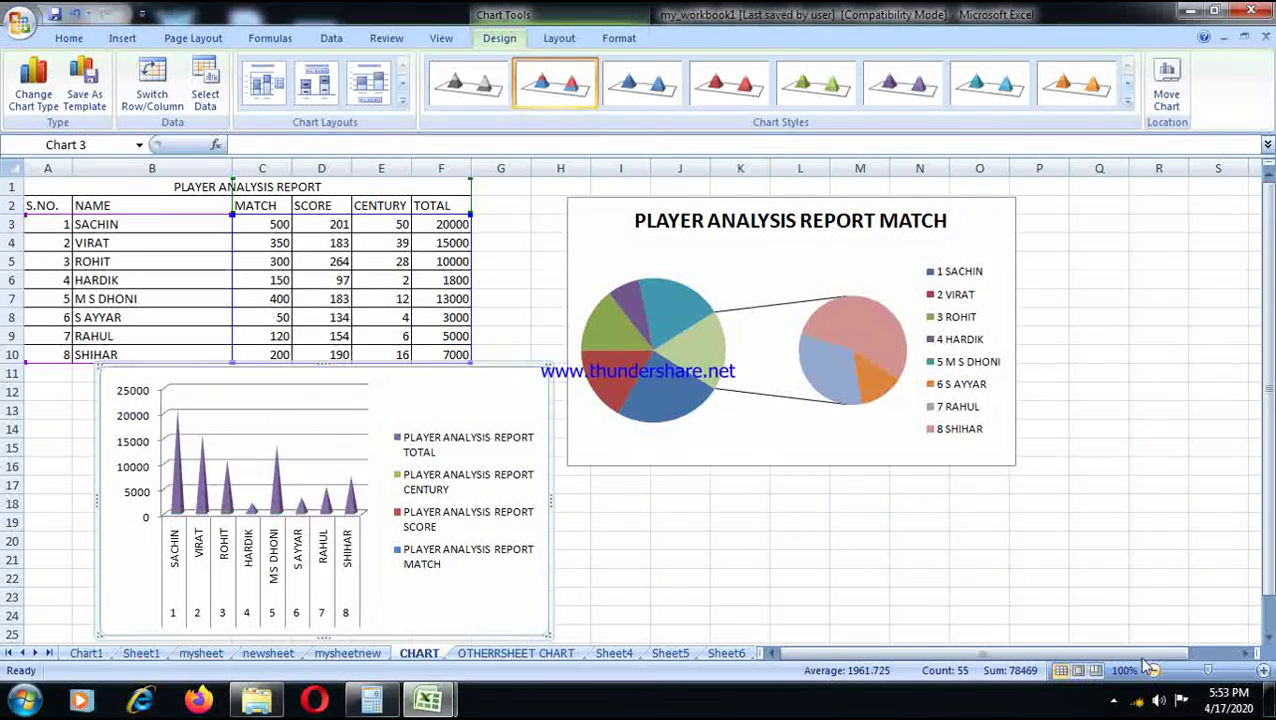
left_click(340, 259)
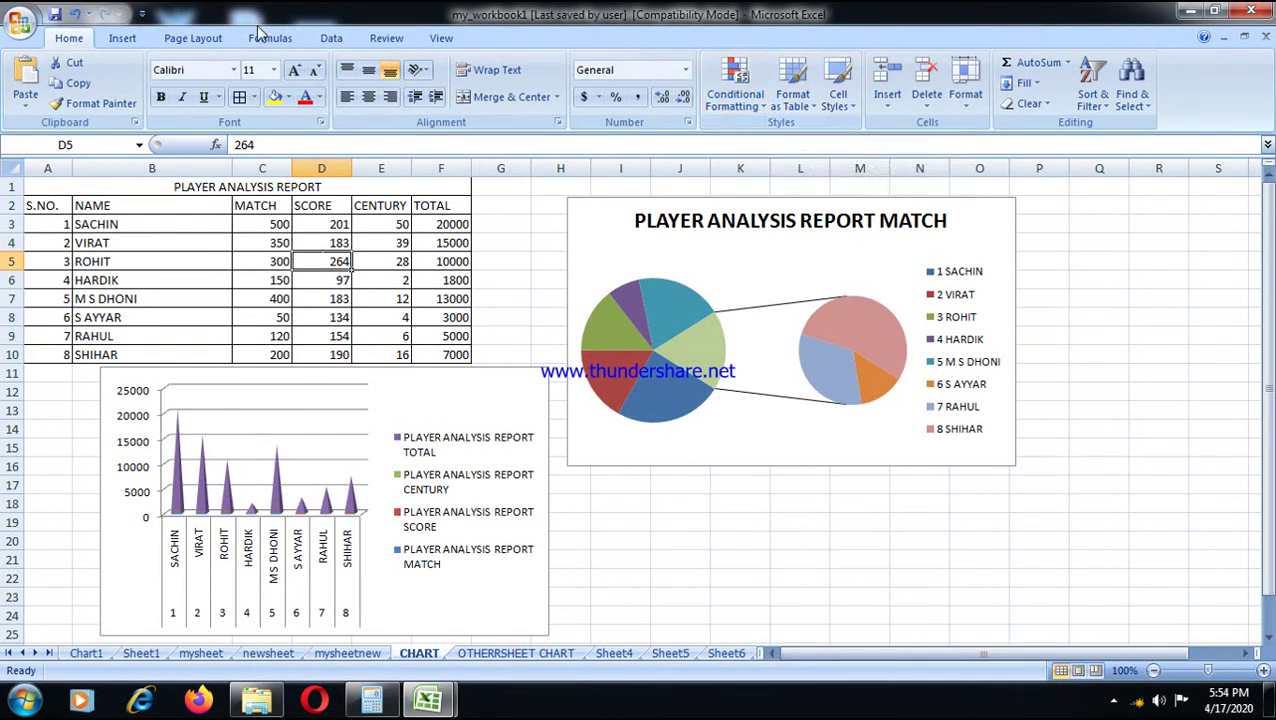
left_click(192, 38)
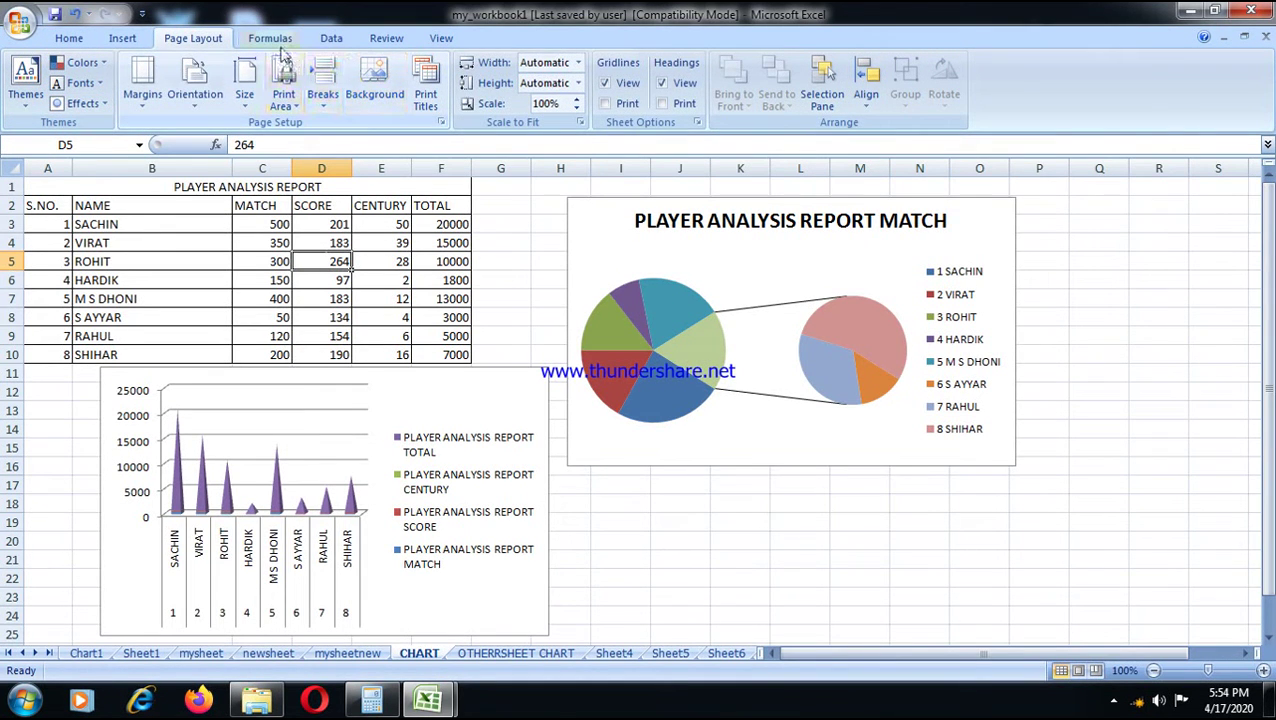
left_click(122, 38)
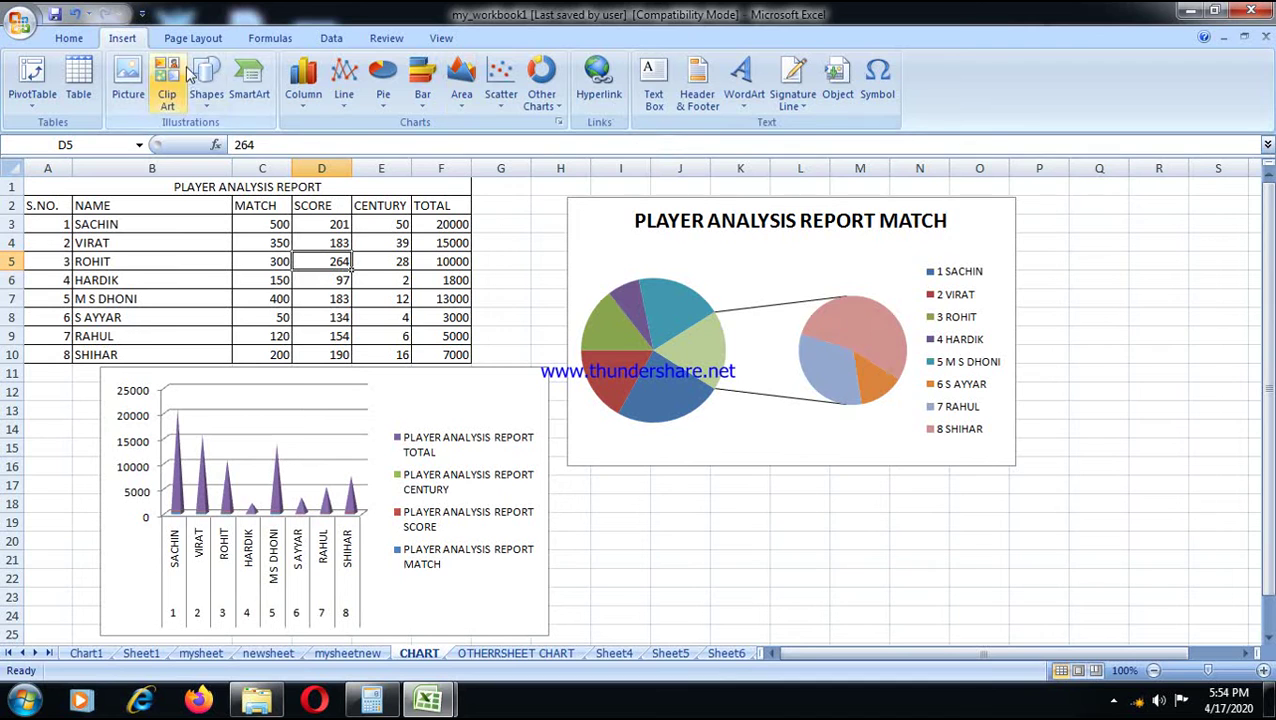
left_click(193, 38)
left_click(270, 38)
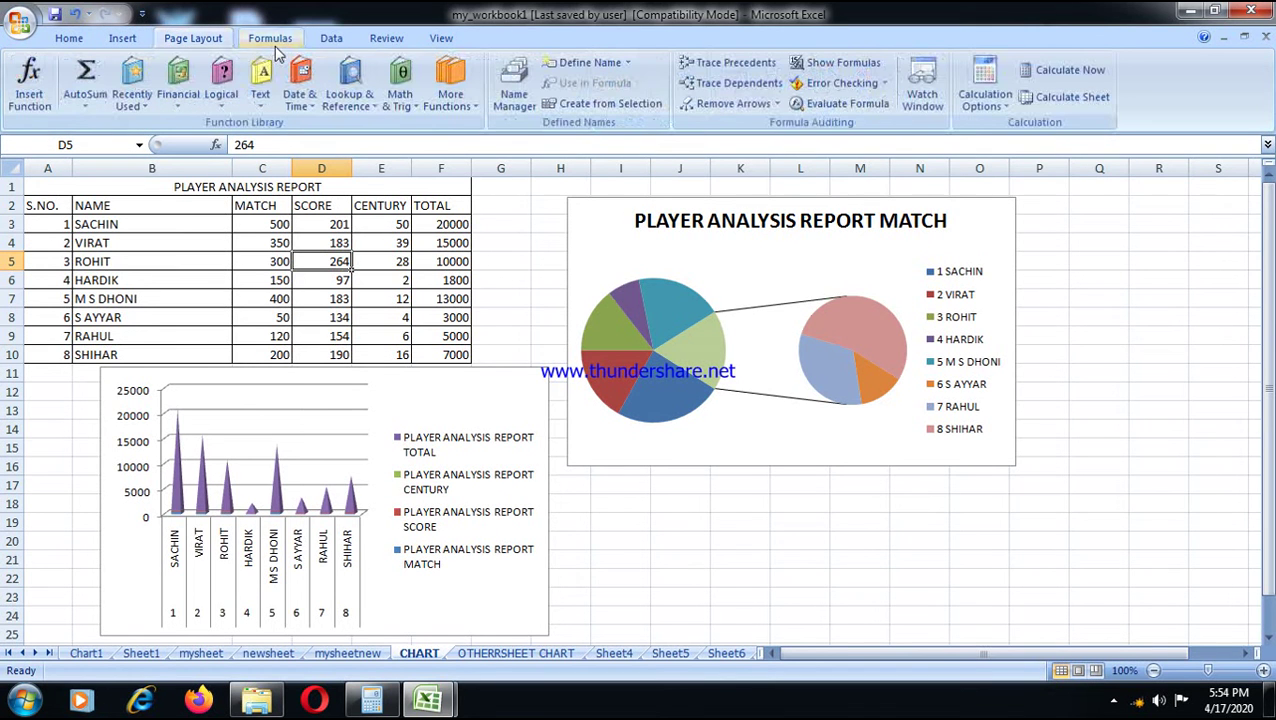
left_click(348, 36)
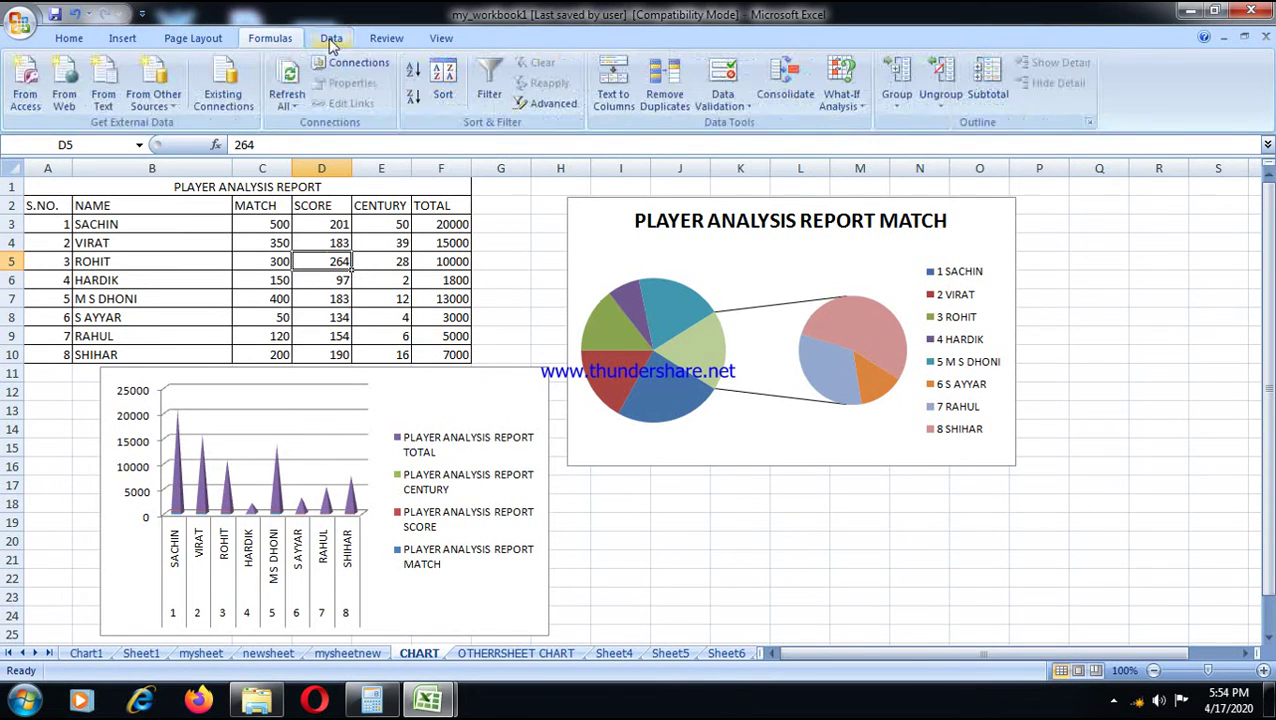
left_click(388, 40)
left_click(437, 42)
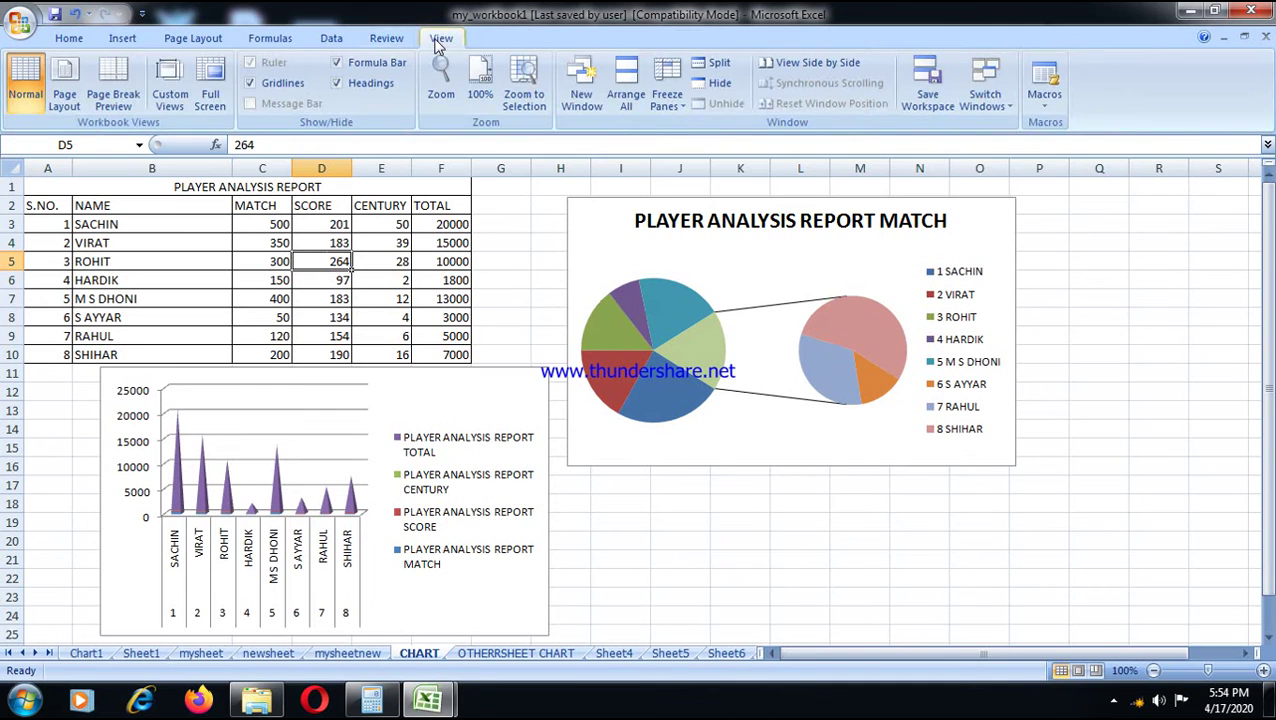
left_click(80, 42)
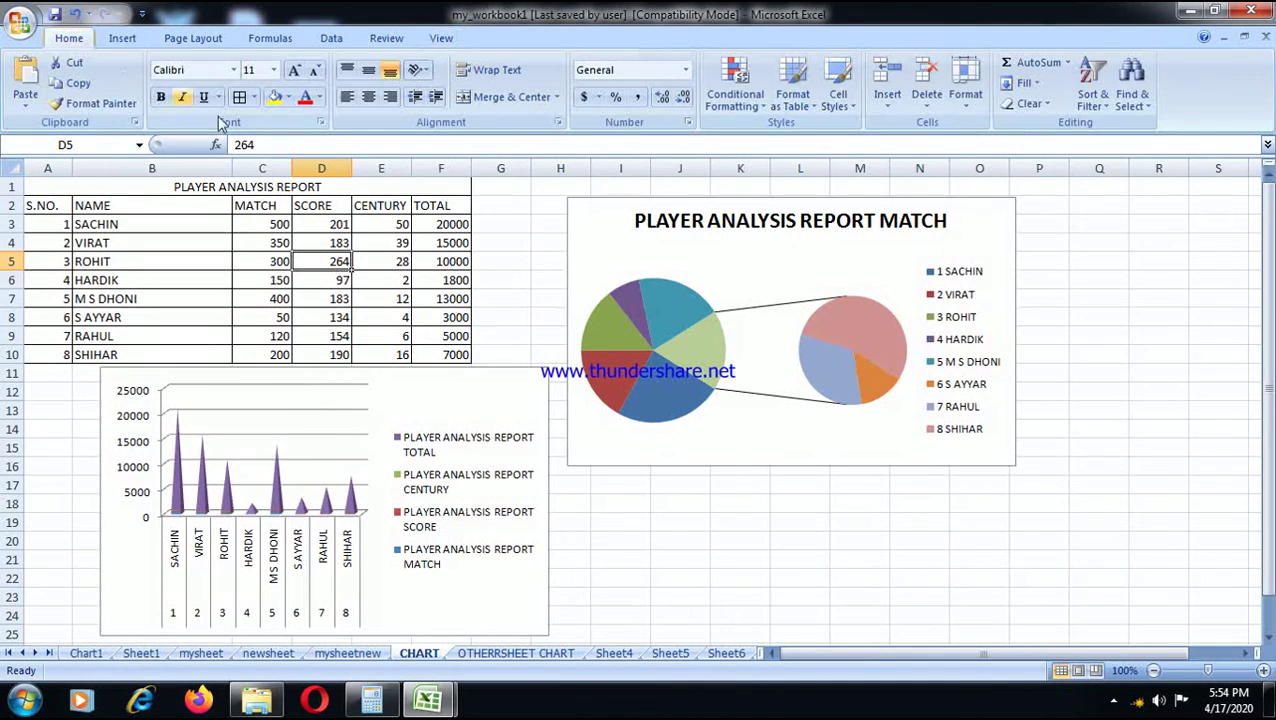
- Apply a green colour scale to ROHIT's score of 264 in D5
left_click(763, 106)
mouse_move(790, 180)
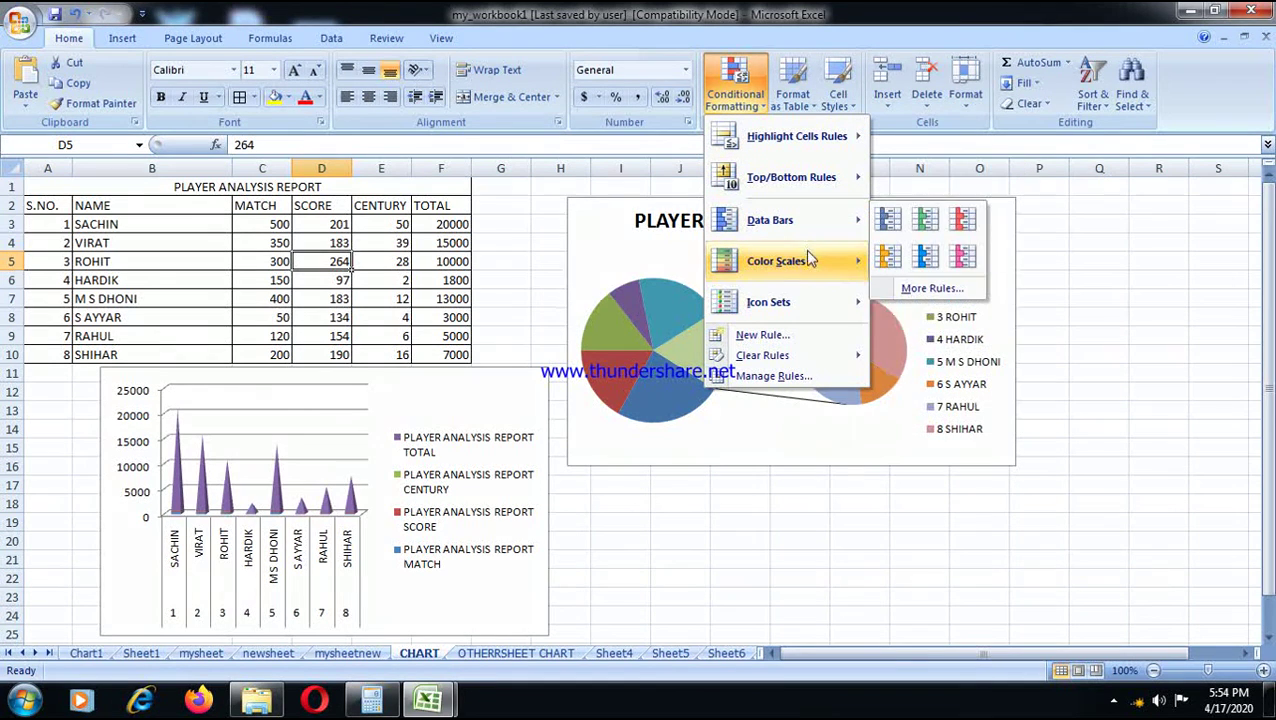
mouse_move(814, 266)
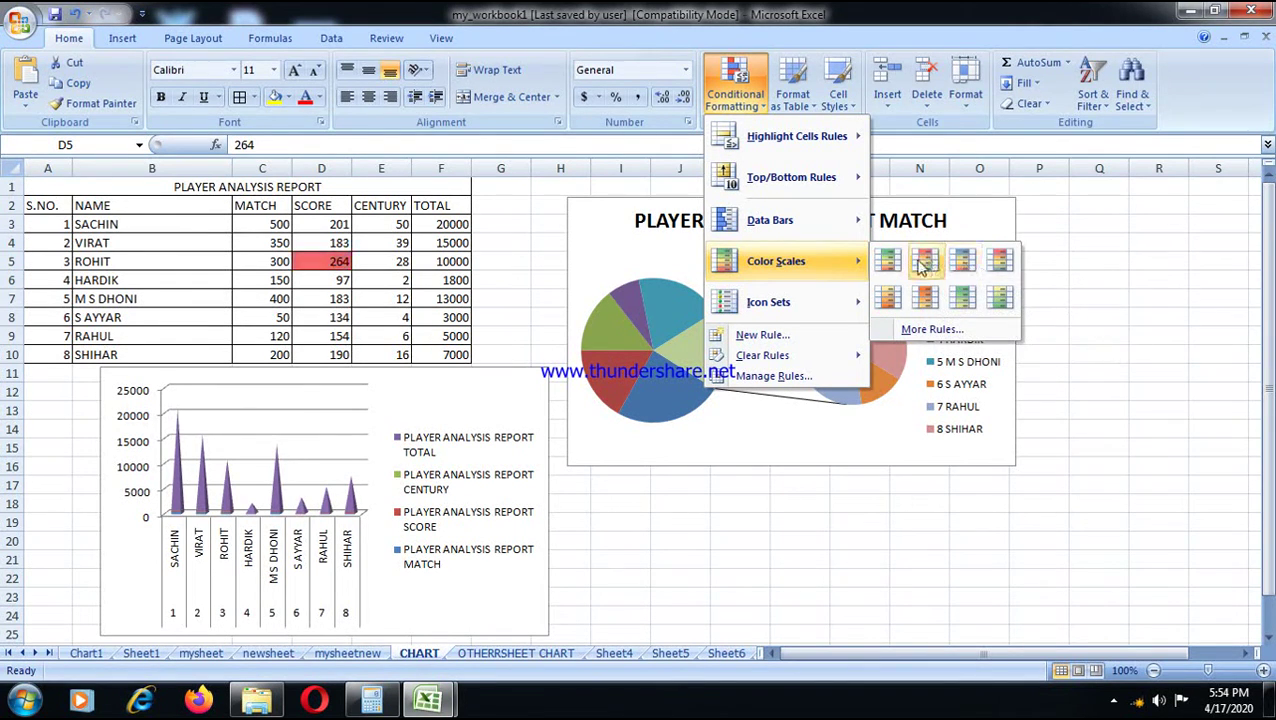
left_click(887, 260)
left_click(289, 301)
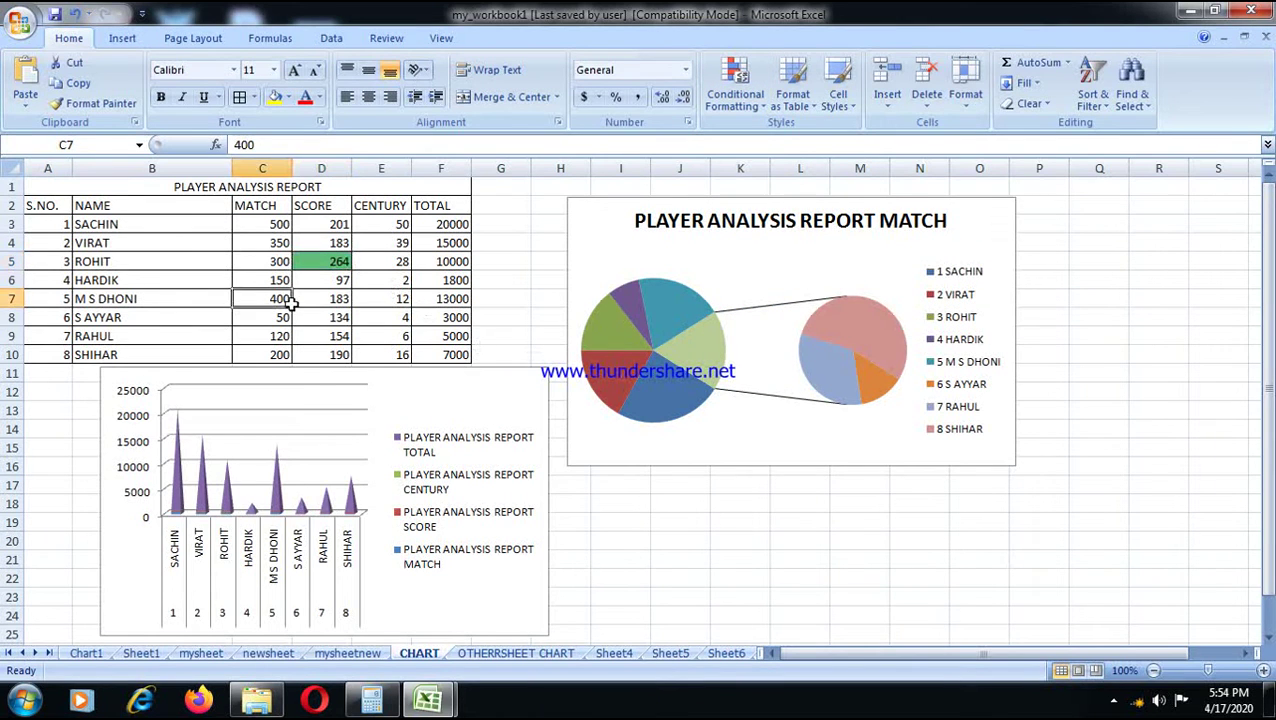
left_click(340, 264)
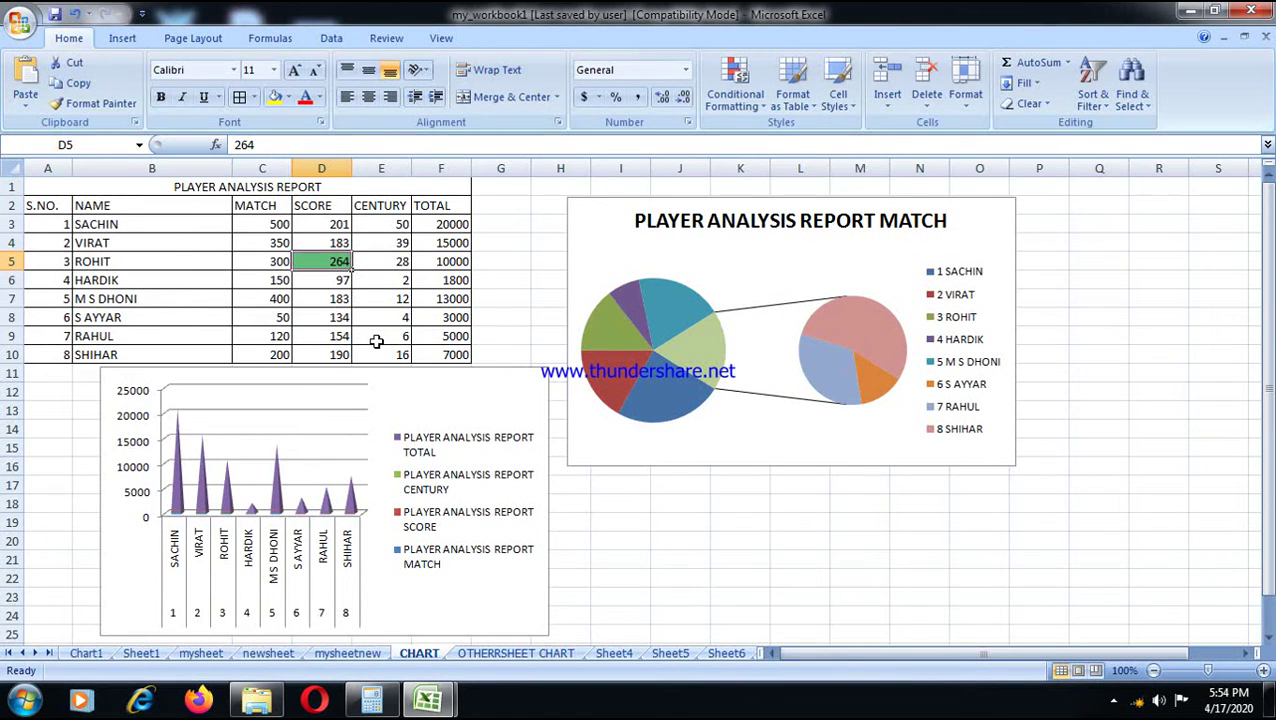
left_click(764, 106)
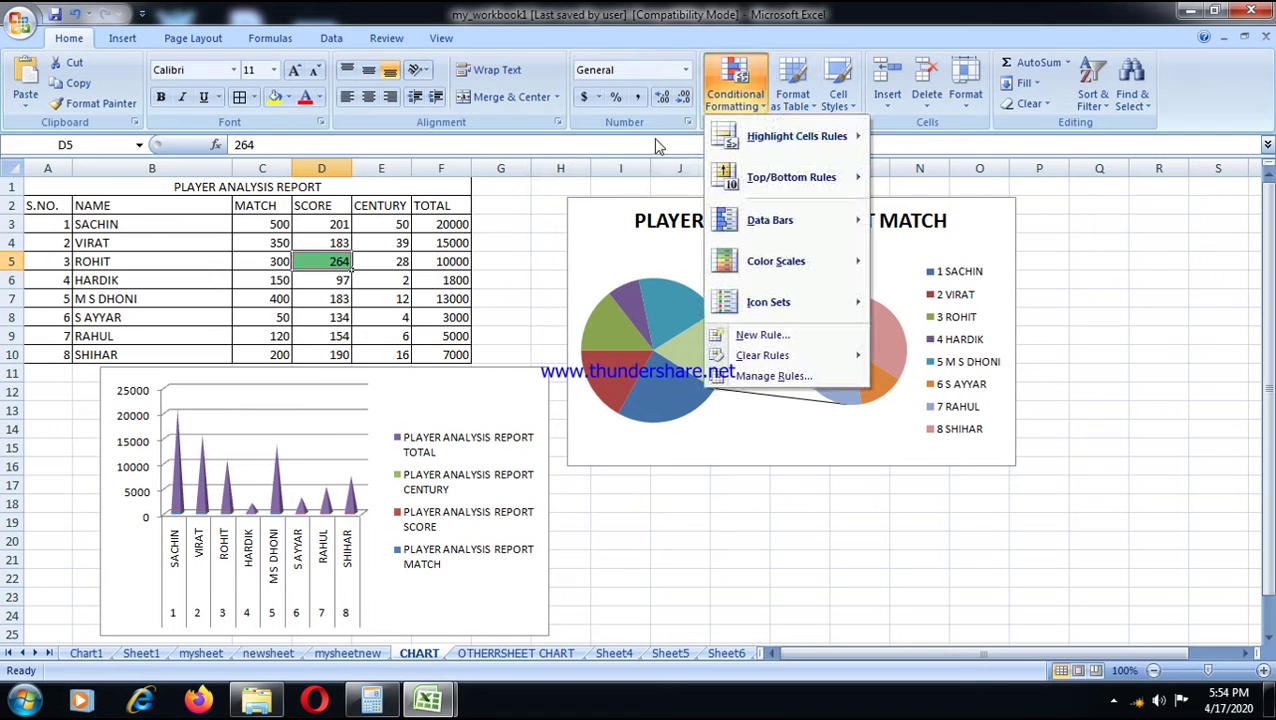
mouse_move(810, 145)
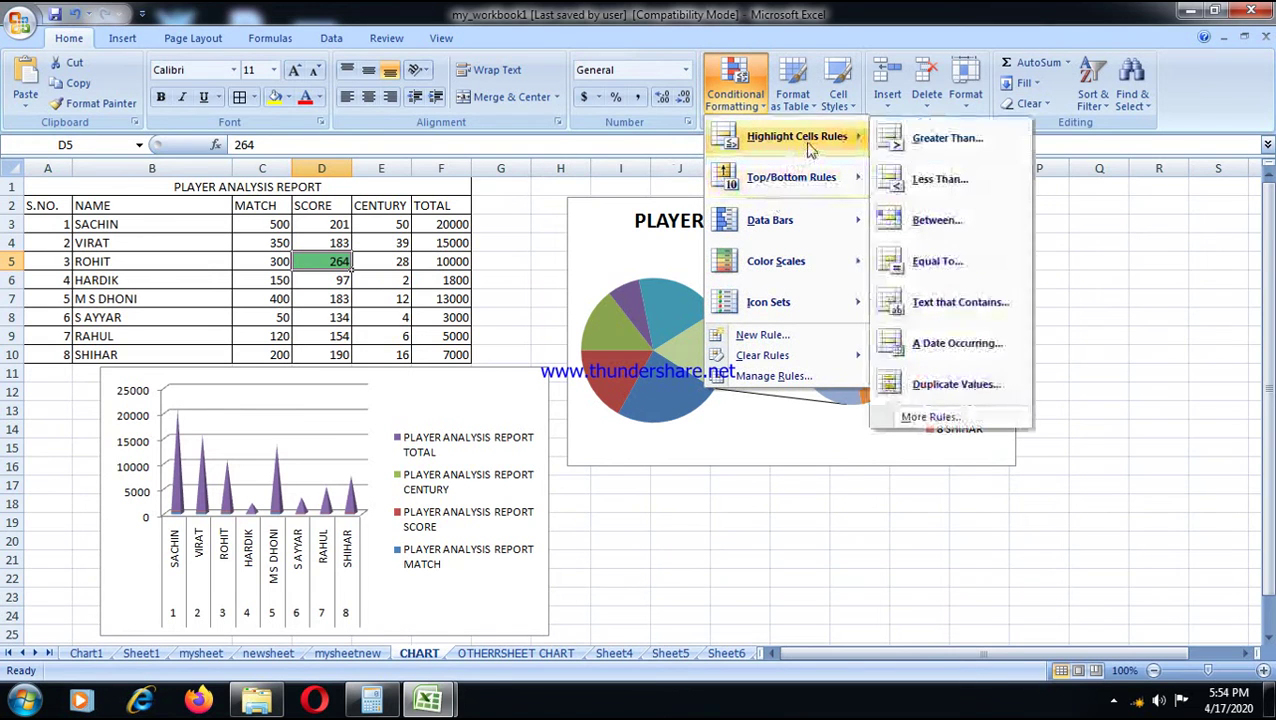
left_click(940, 180)
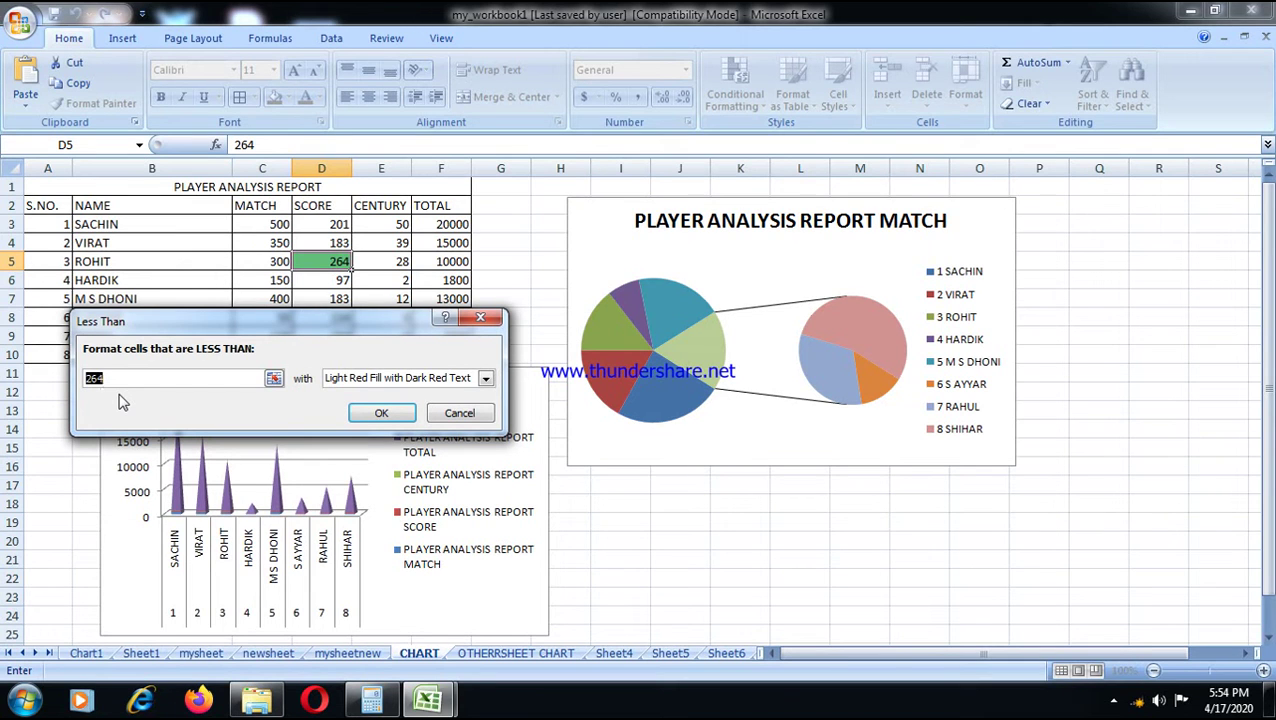
type("2")
left_click(357, 380)
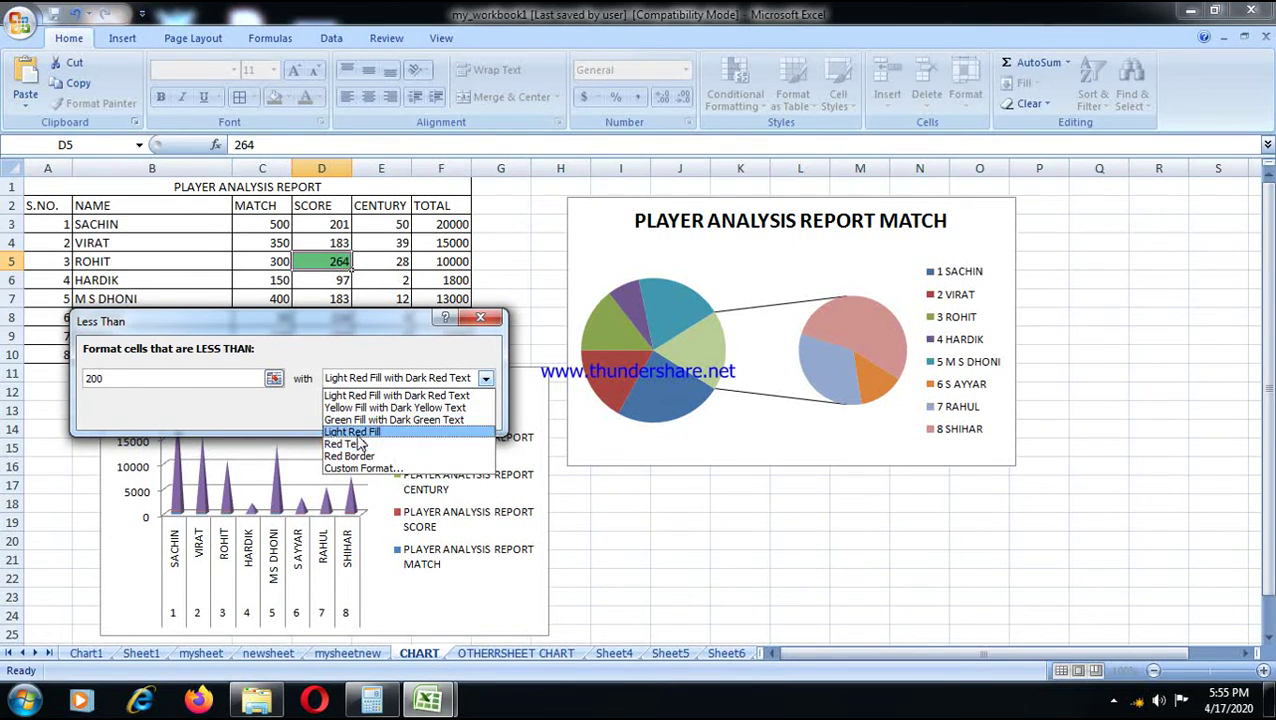
left_click(352, 431)
left_click(381, 418)
left_click(340, 315)
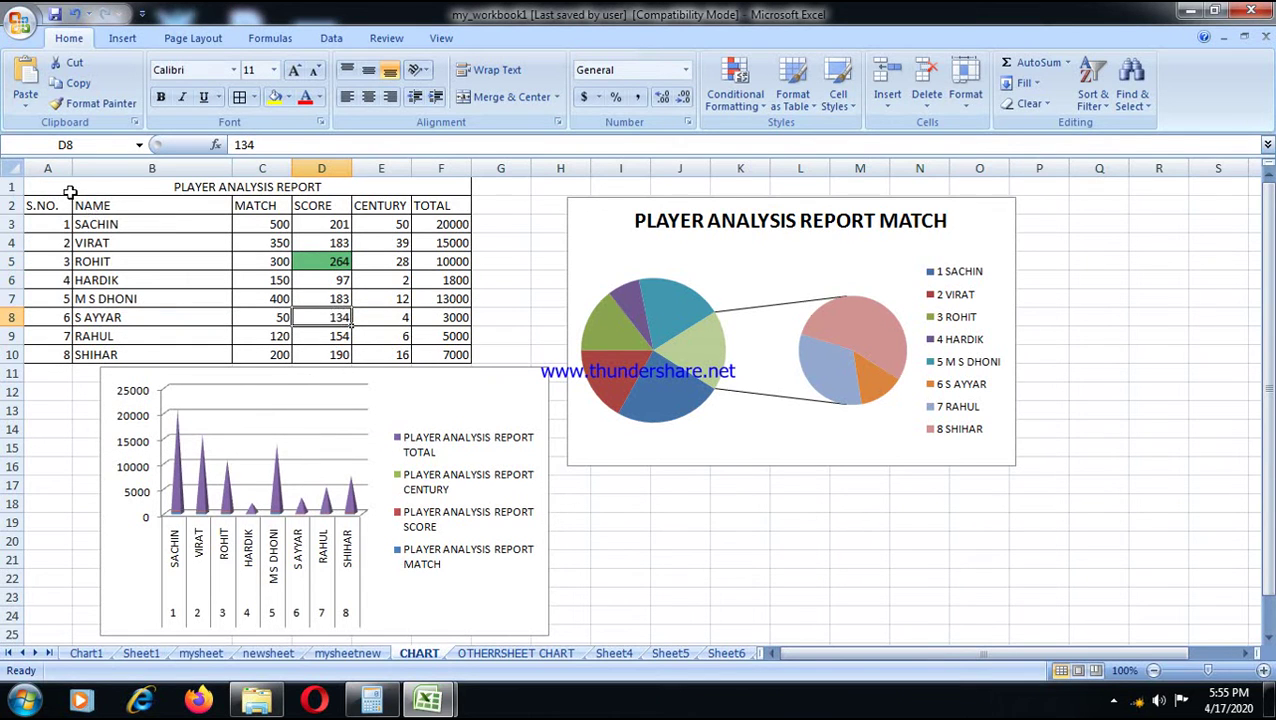
left_click_drag(70, 192, 335, 355)
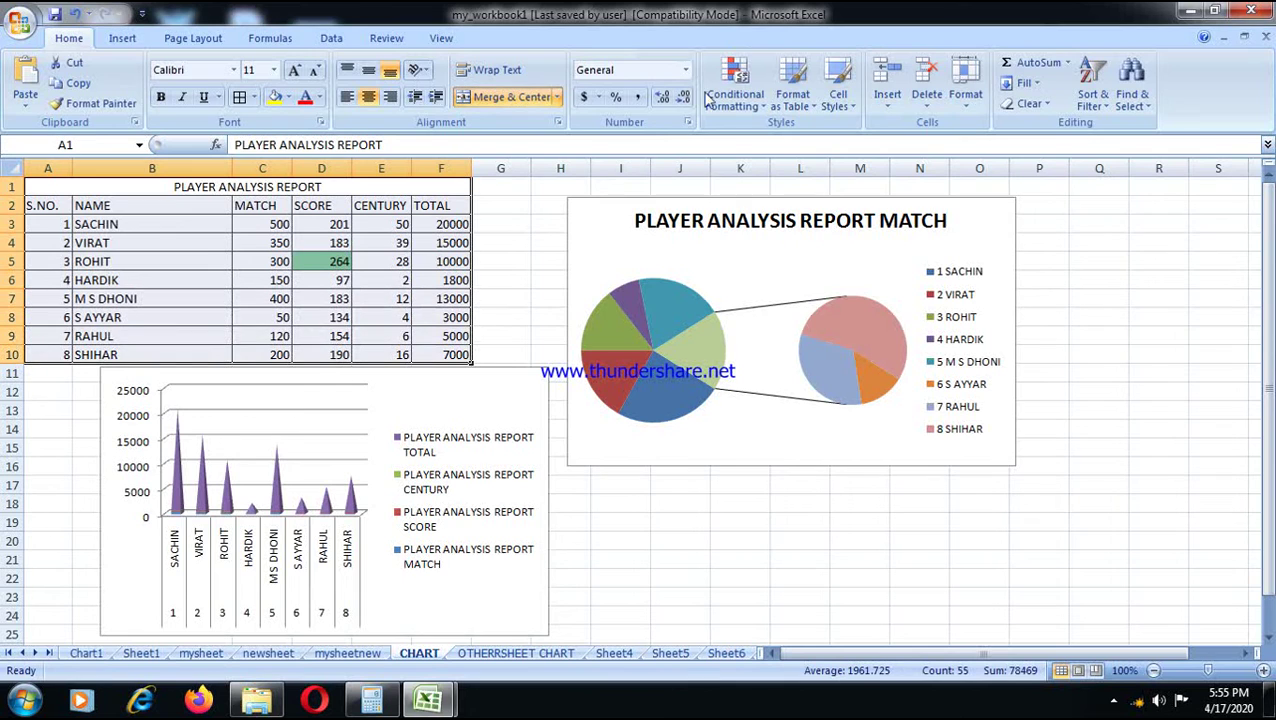
left_click(735, 88)
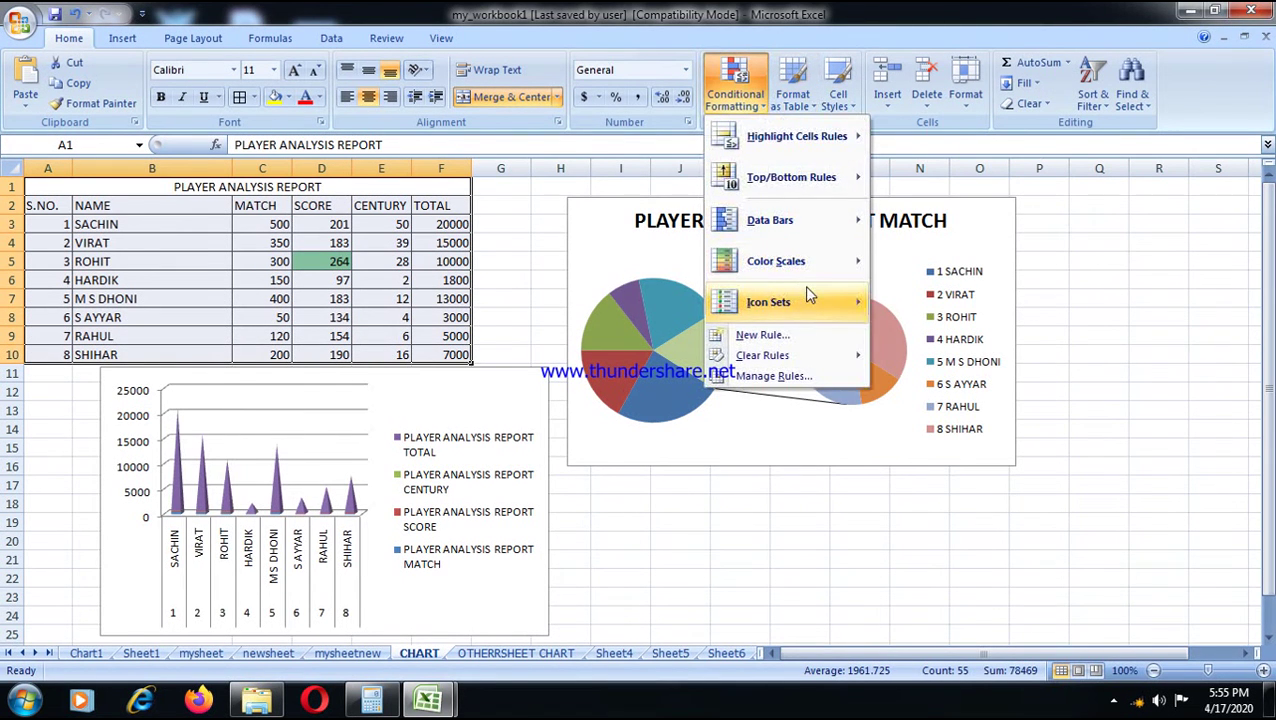
mouse_move(813, 149)
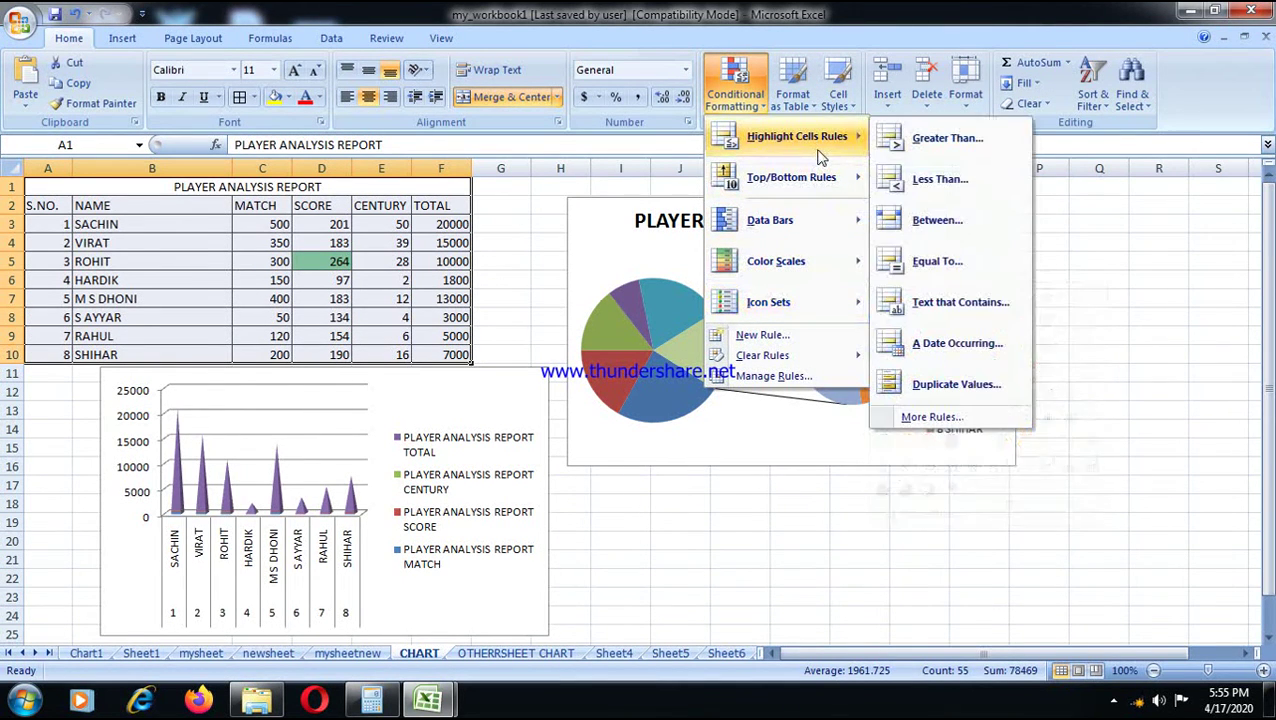
left_click(930, 179)
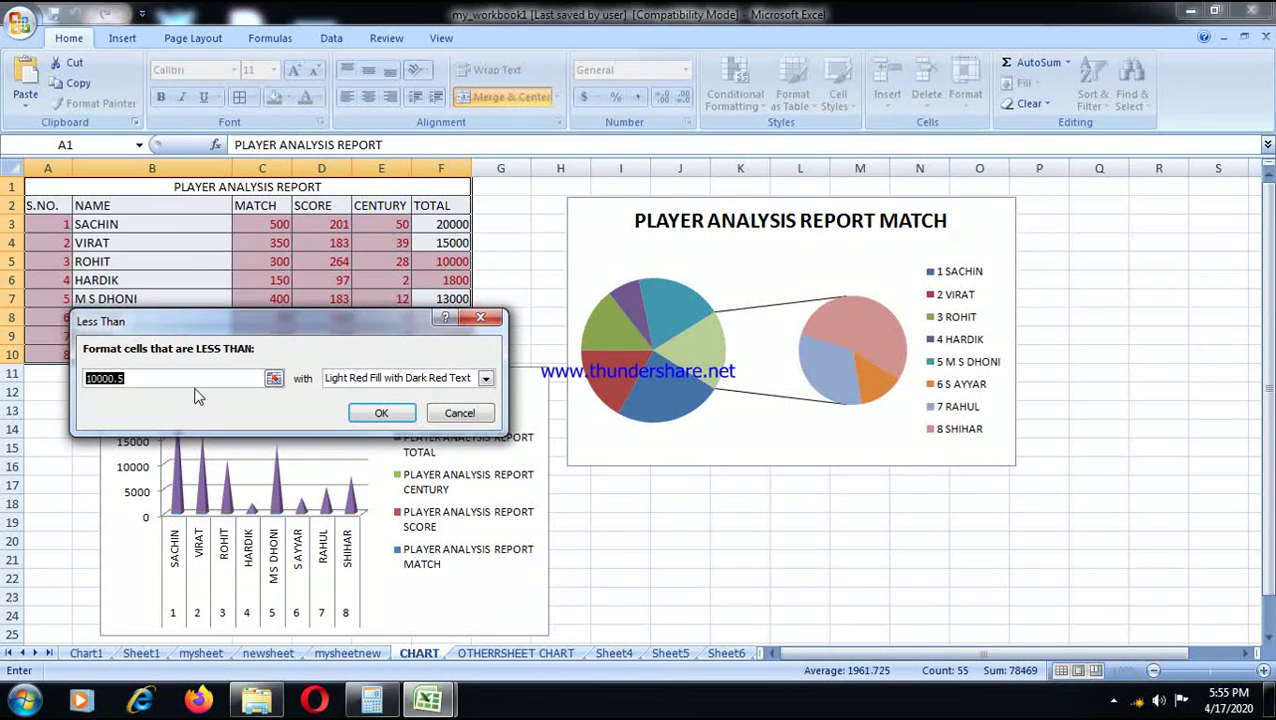
type("200")
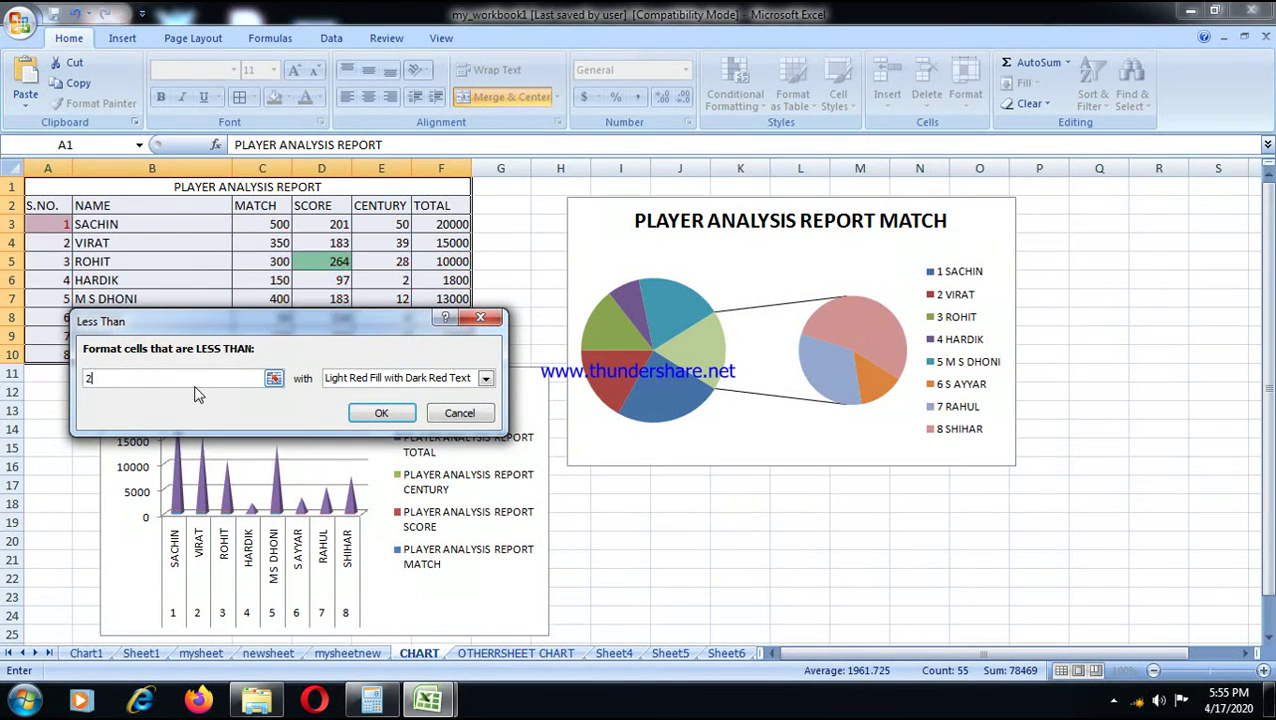
left_click(381, 416)
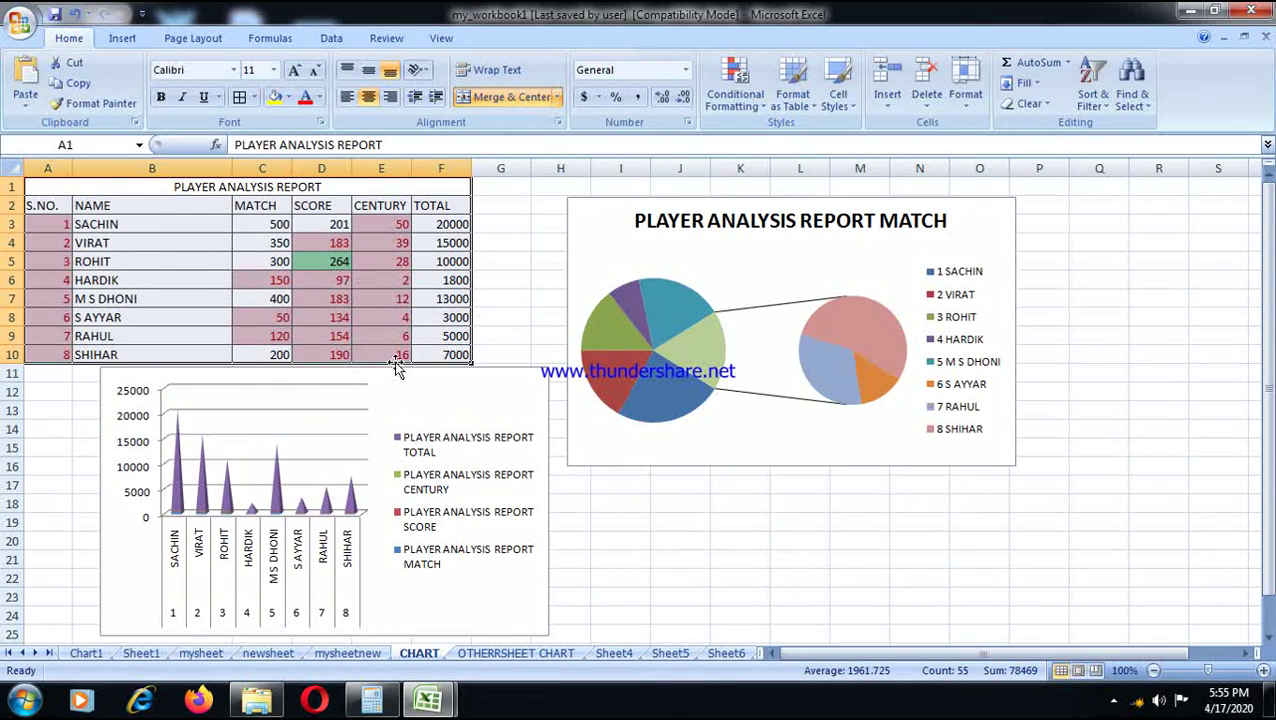
key("ctrl+z")
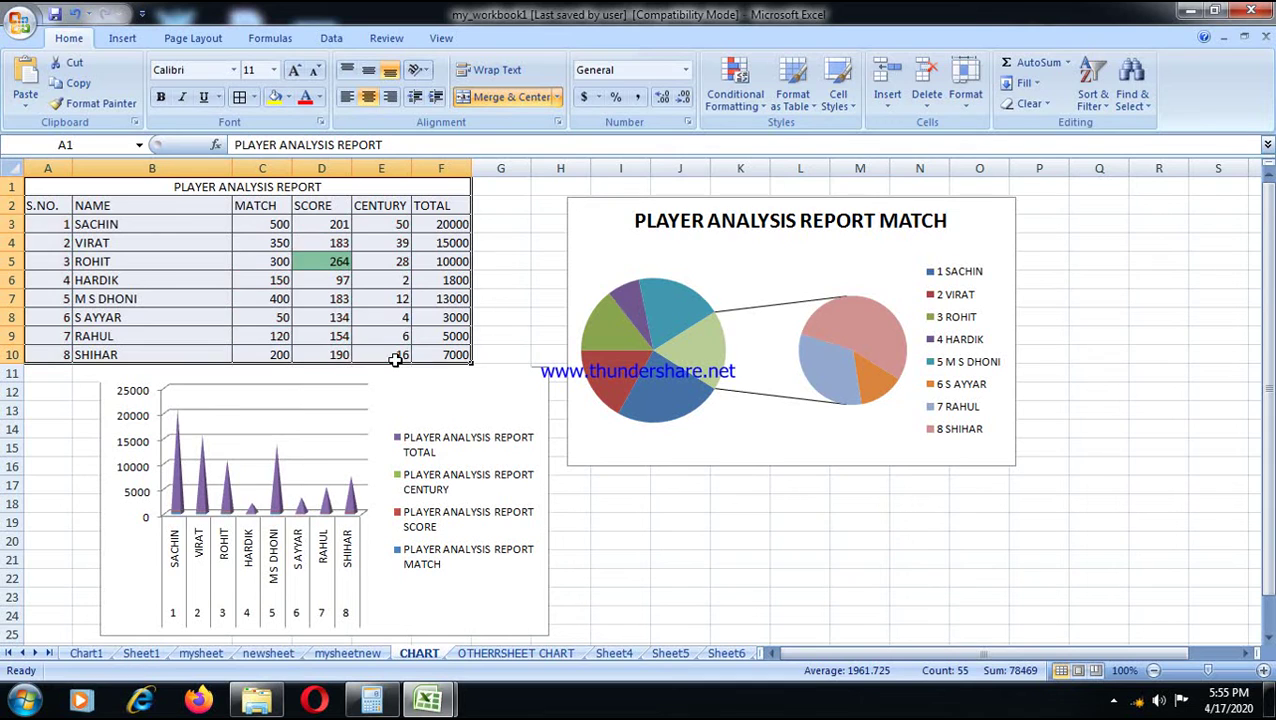
- Add a less-than 200 highlight rule with a red border to SCORE cells D2:D10
left_click_drag(326, 208, 321, 352)
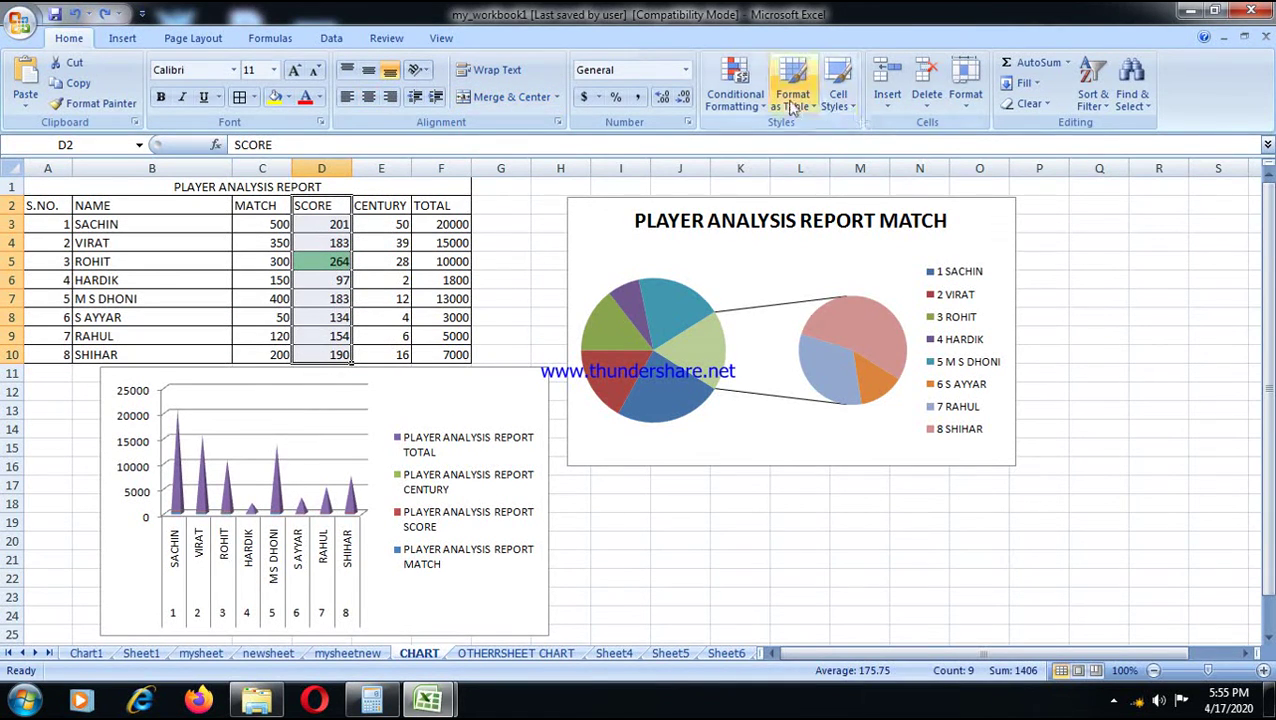
left_click(735, 90)
mouse_move(790, 180)
mouse_move(832, 146)
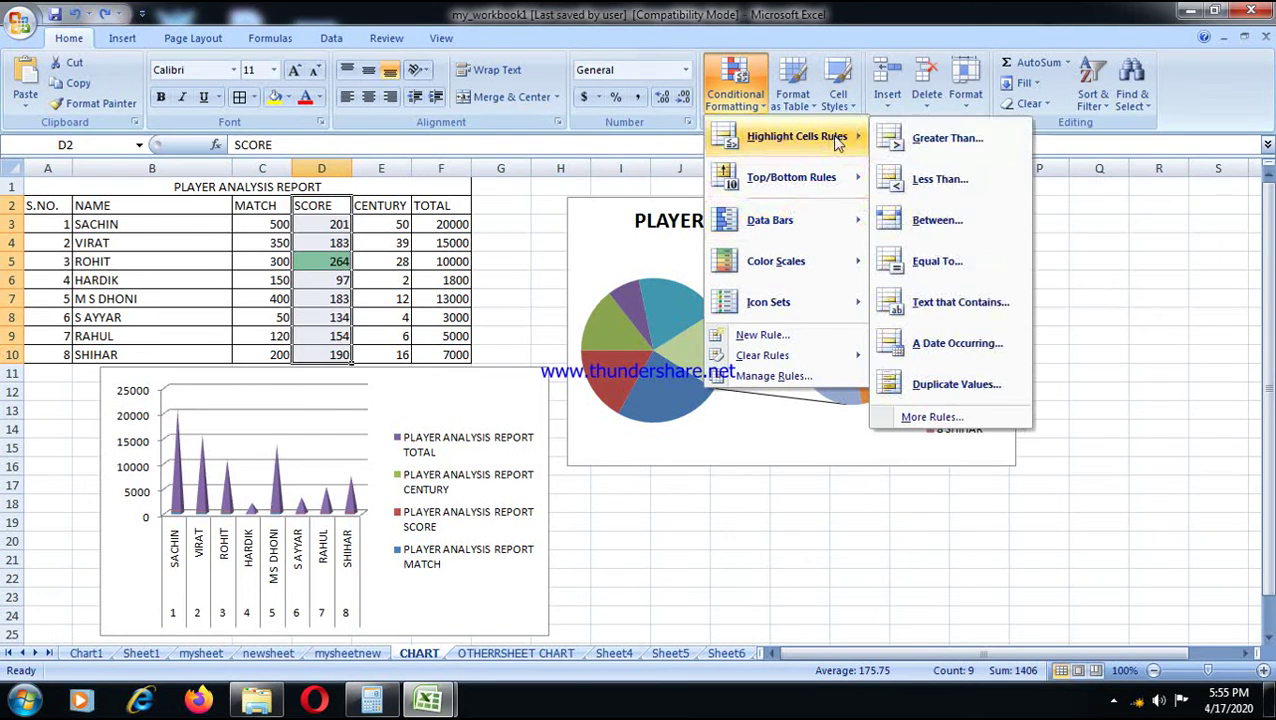
left_click(940, 177)
type("200")
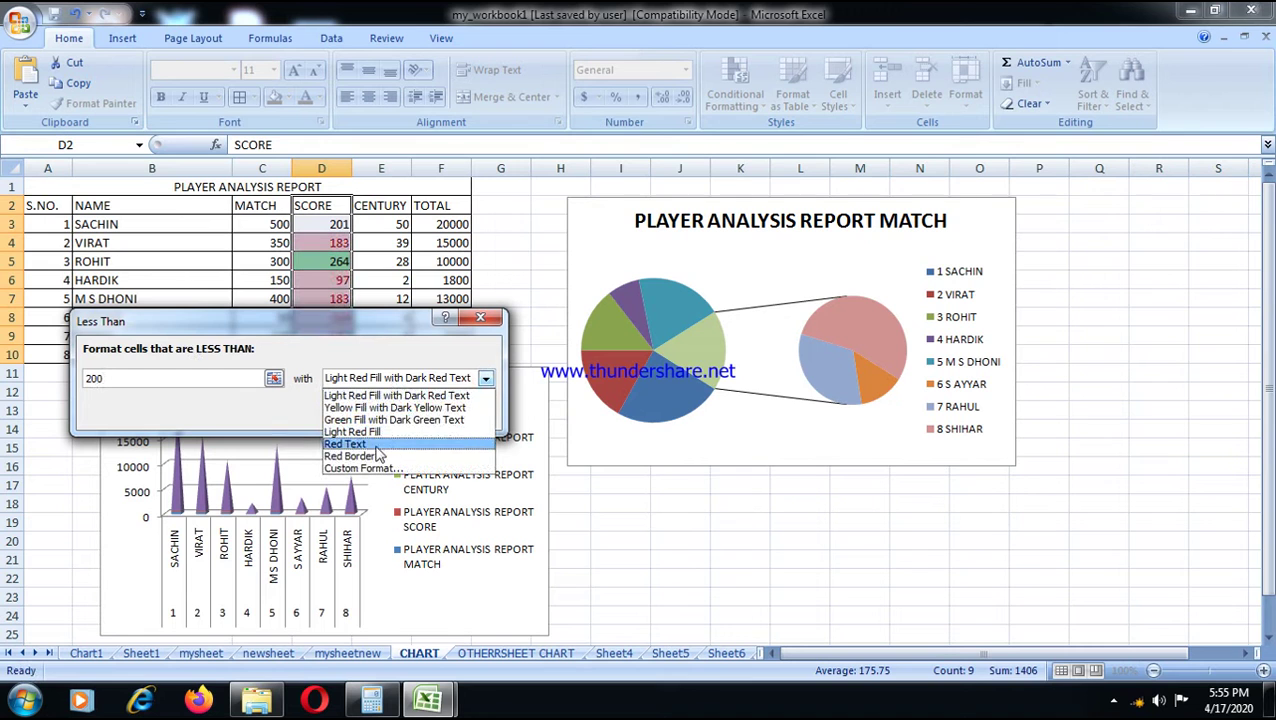
left_click(370, 456)
left_click(381, 413)
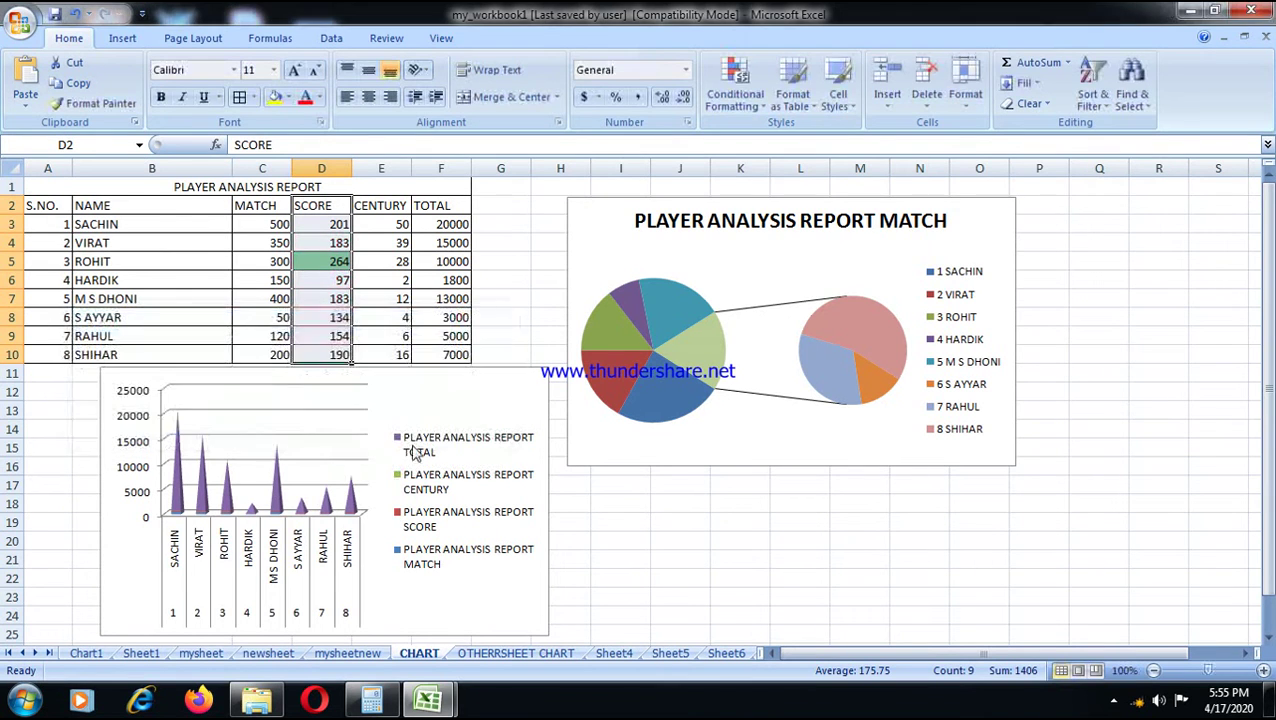
- Redo the less-than rule on D2:D10 at 180.5 with Light Red Fill
left_click(340, 443)
left_click(314, 335)
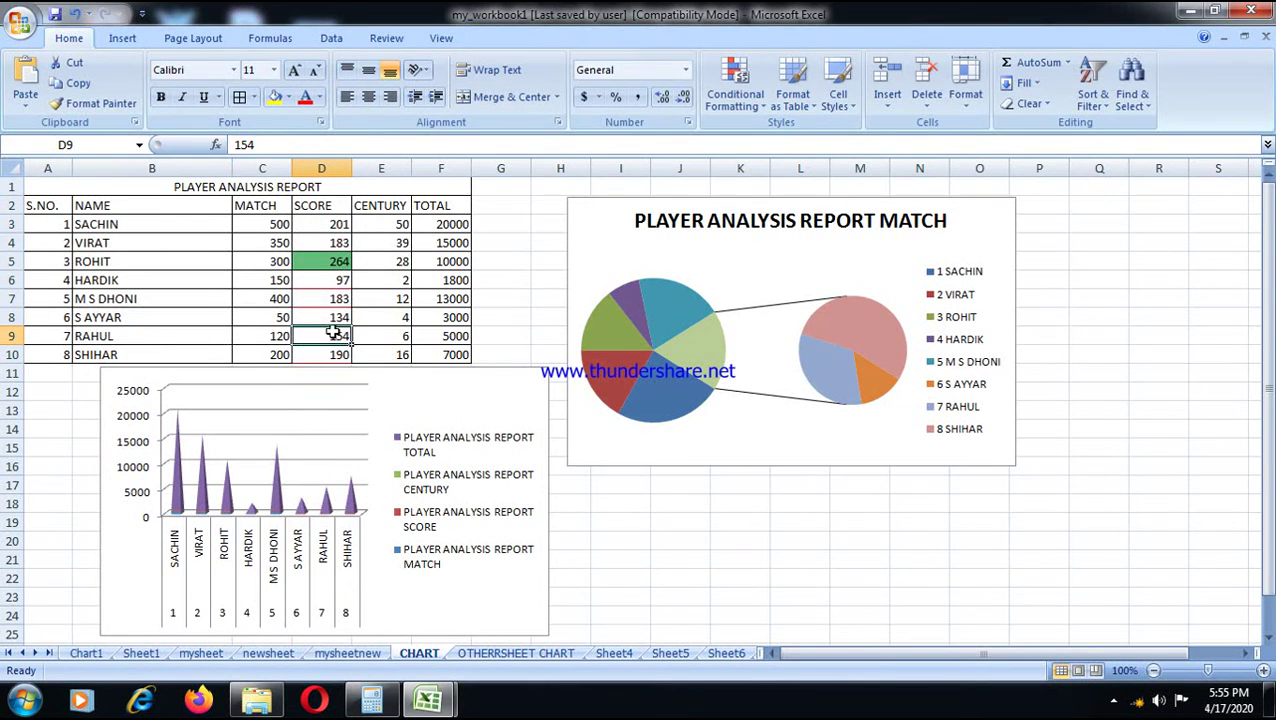
left_click(324, 296)
left_click(338, 333)
left_click_drag(312, 205, 351, 340)
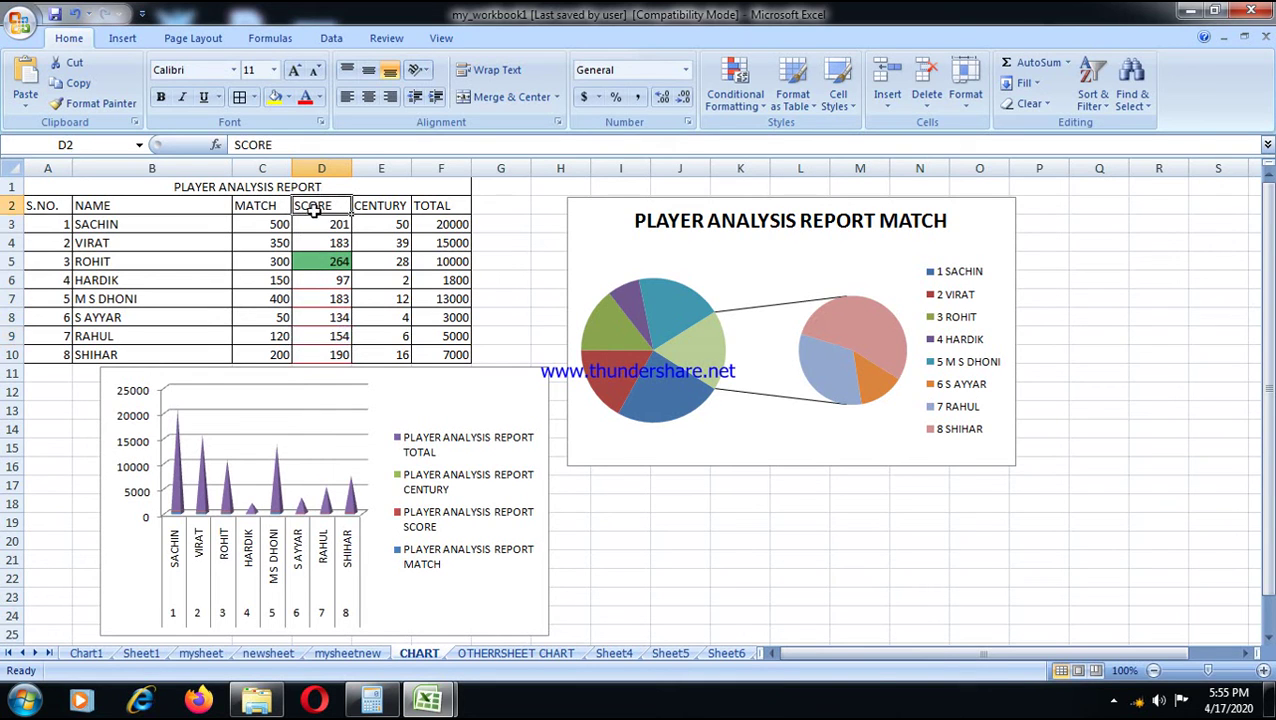
left_click(761, 107)
mouse_move(810, 140)
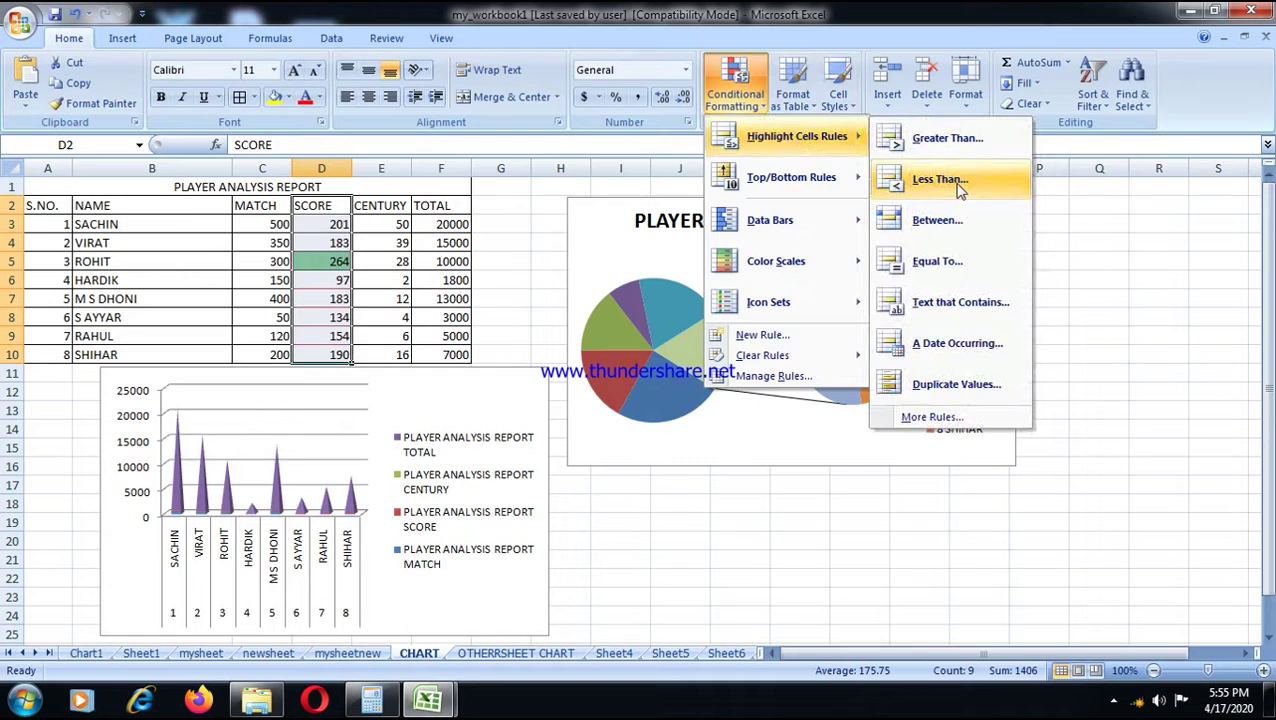
left_click(940, 179)
left_click(484, 378)
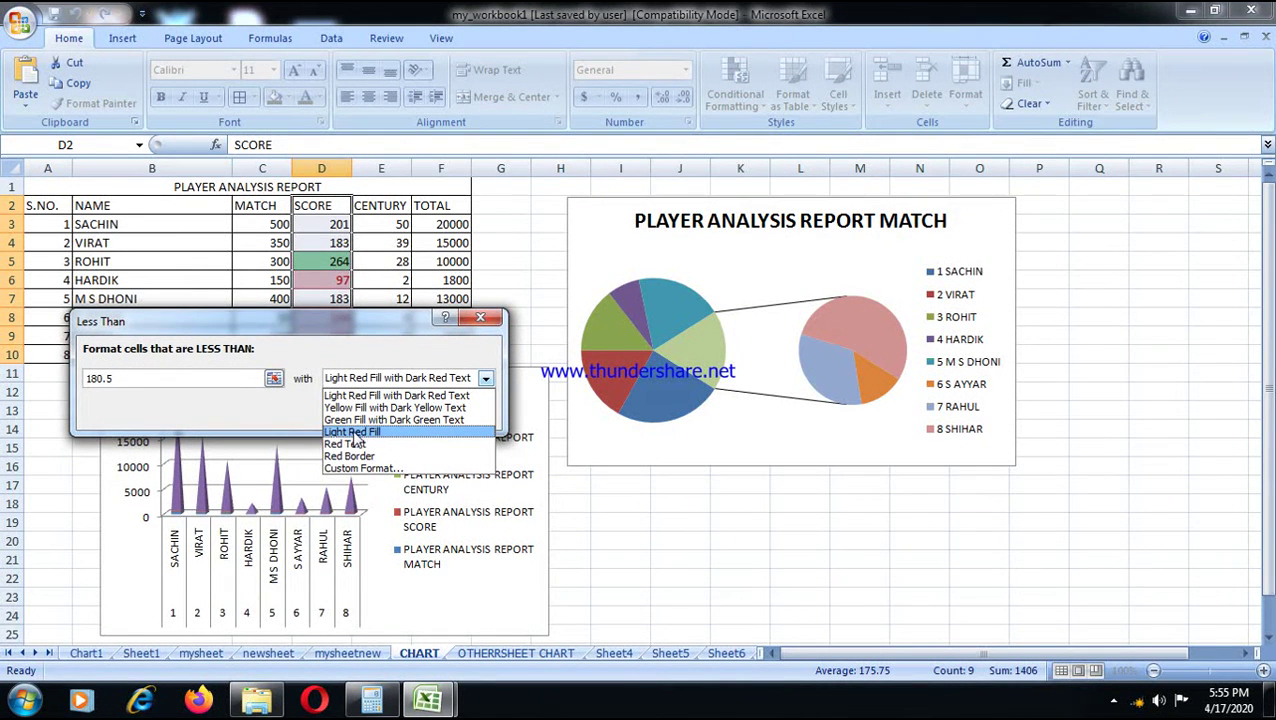
left_click(355, 433)
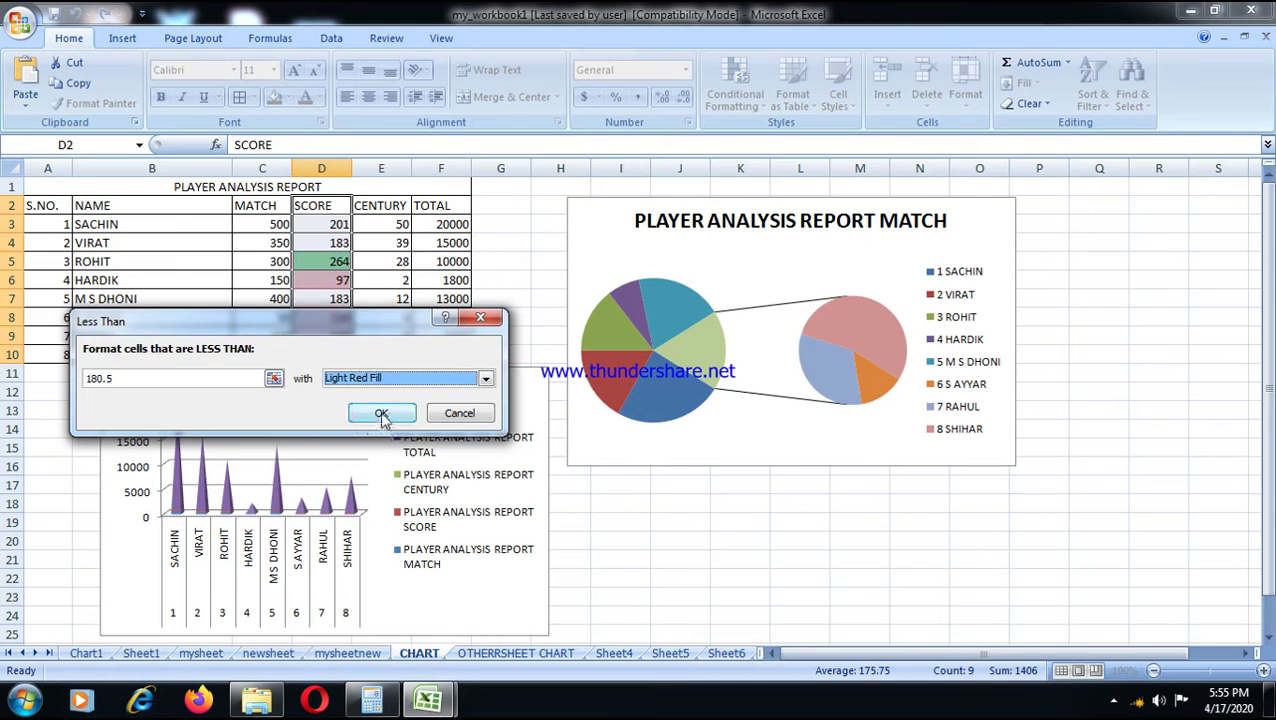
left_click(380, 413)
left_click(337, 372)
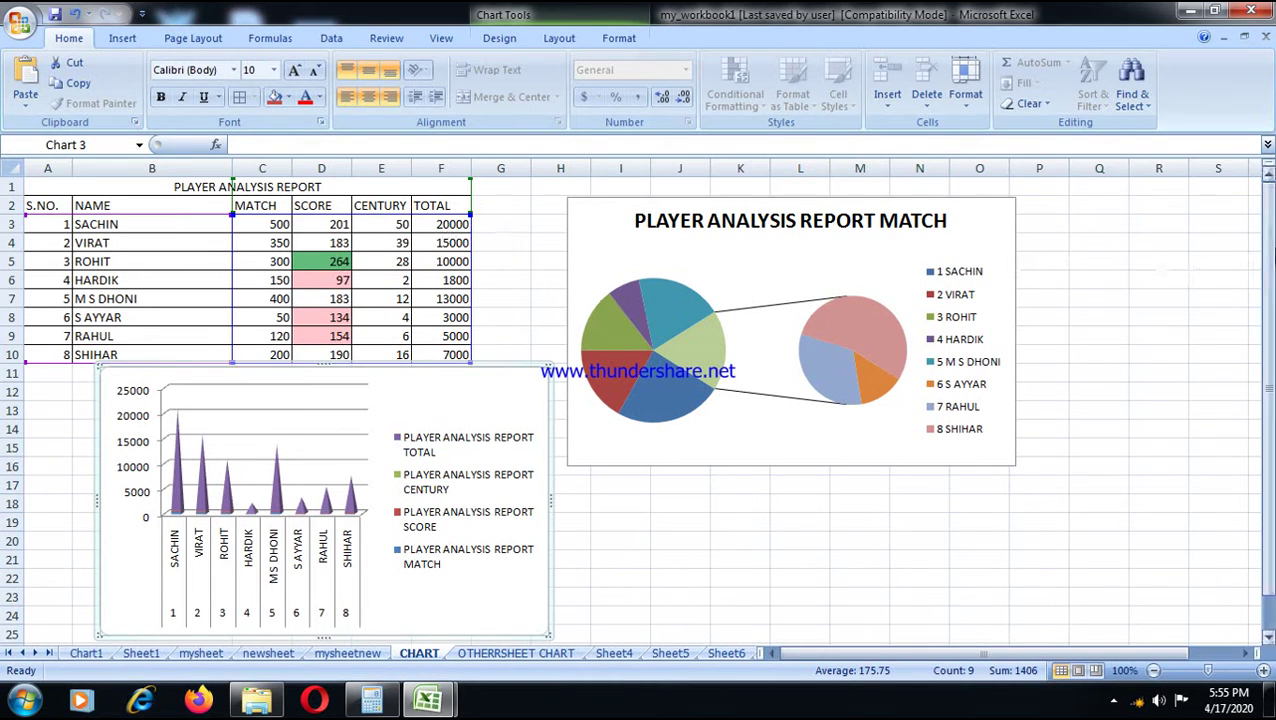
- Bold the player names SACHIN through SHIHAR in B2:B10
left_click_drag(1268, 252, 1270, 268)
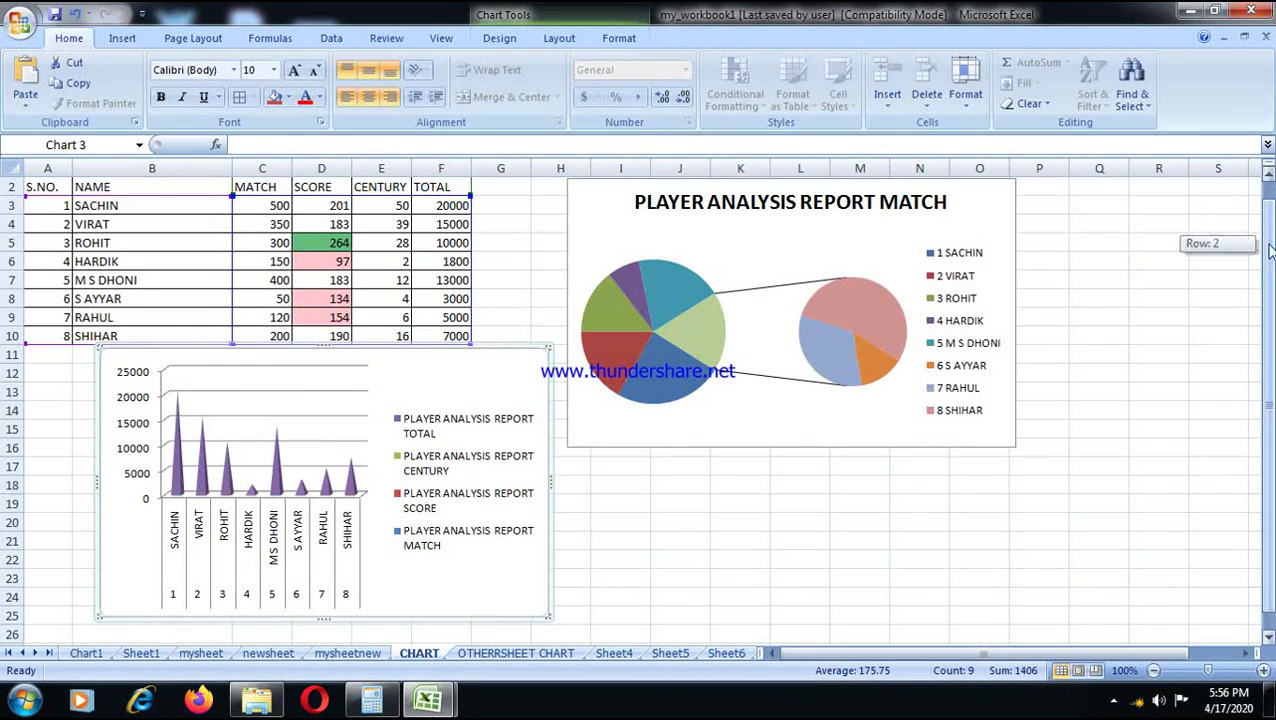
left_click_drag(1269, 255, 1268, 237)
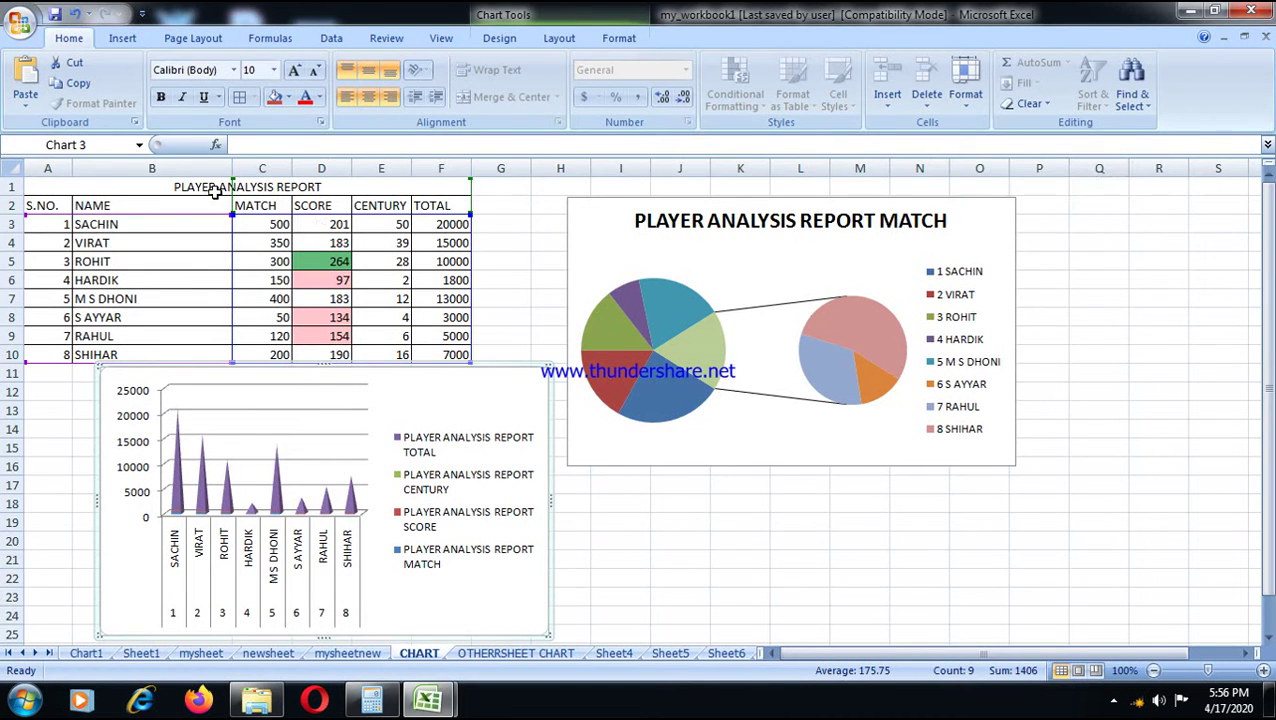
left_click_drag(94, 204, 113, 340)
key("ctrl+b")
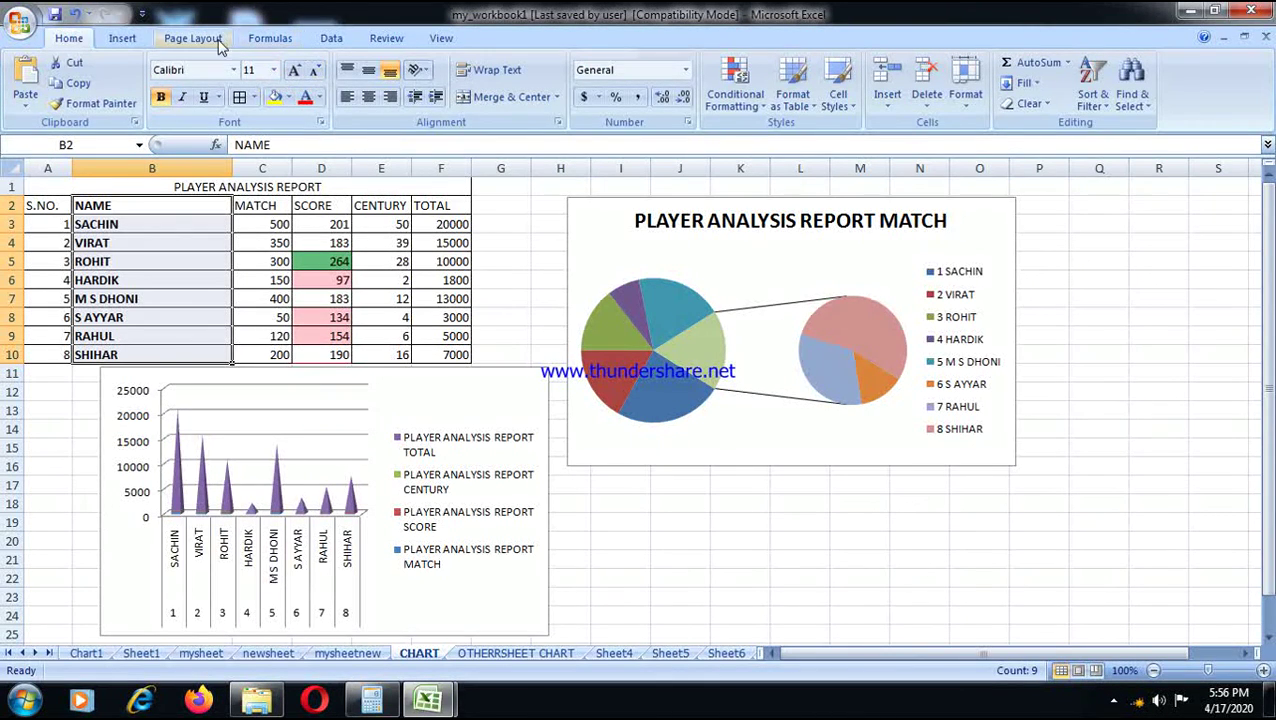
left_click(124, 39)
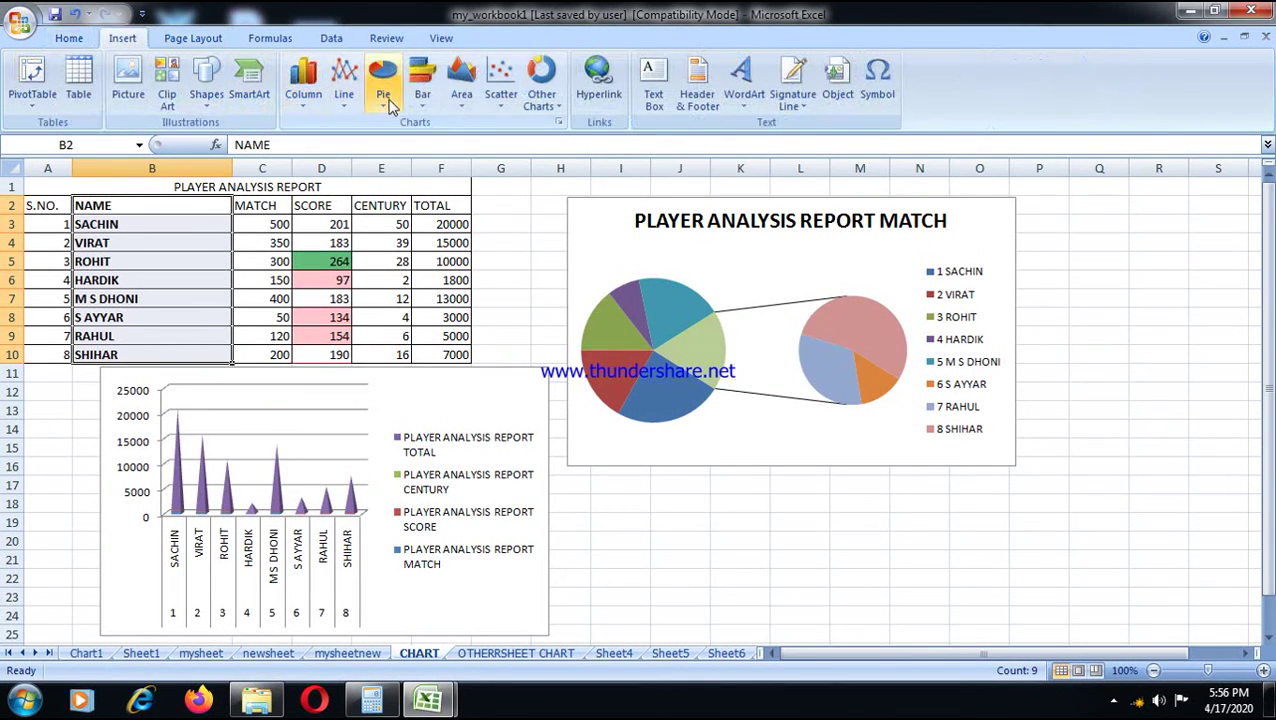
left_click(554, 110)
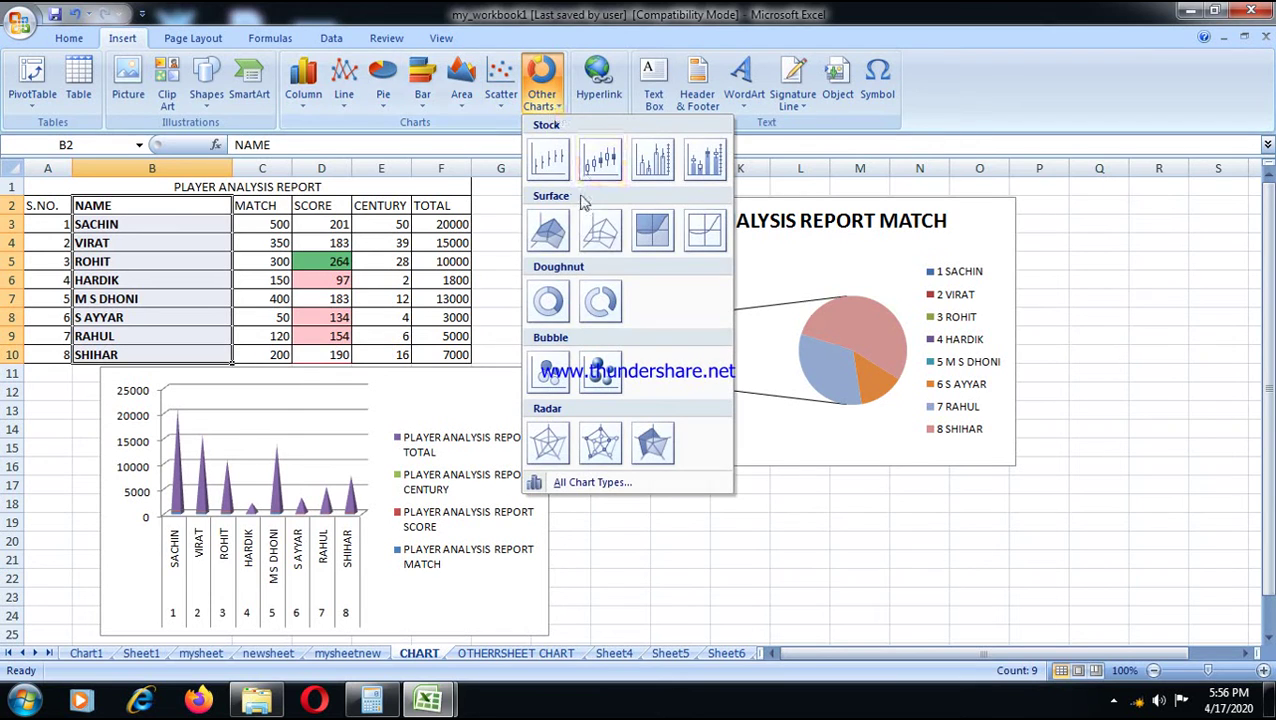
left_click(601, 446)
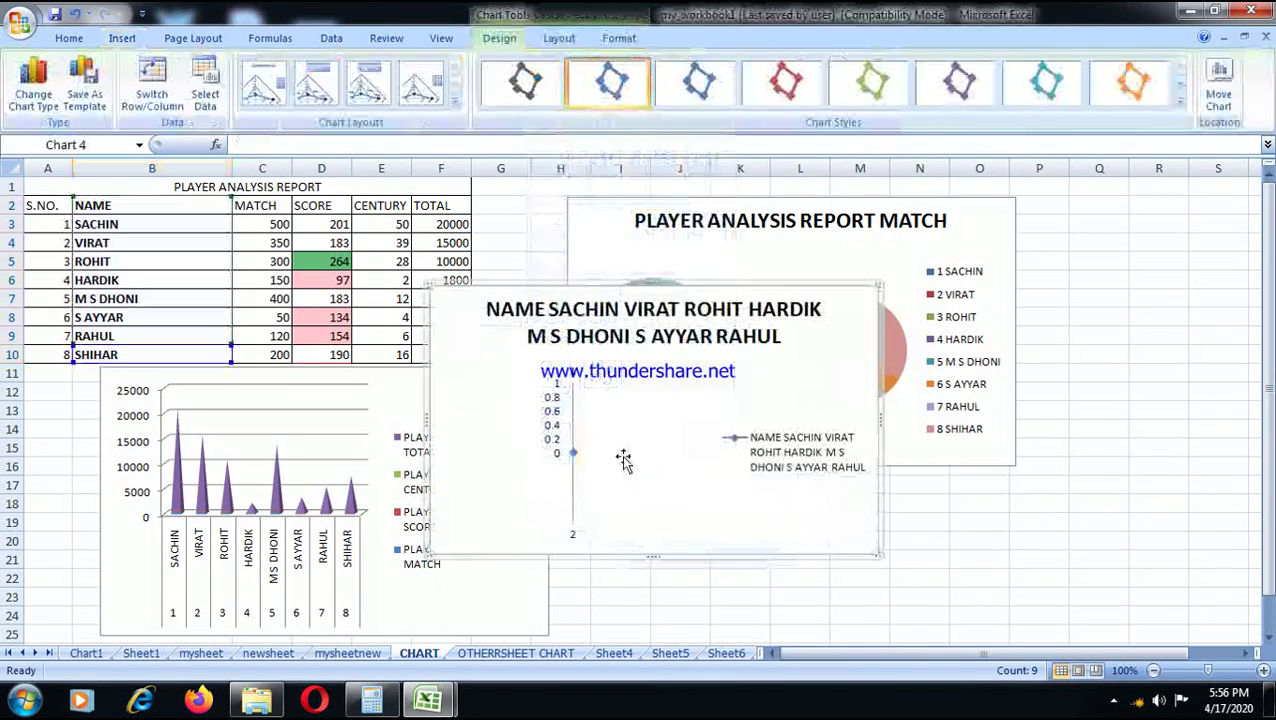
left_click(603, 418)
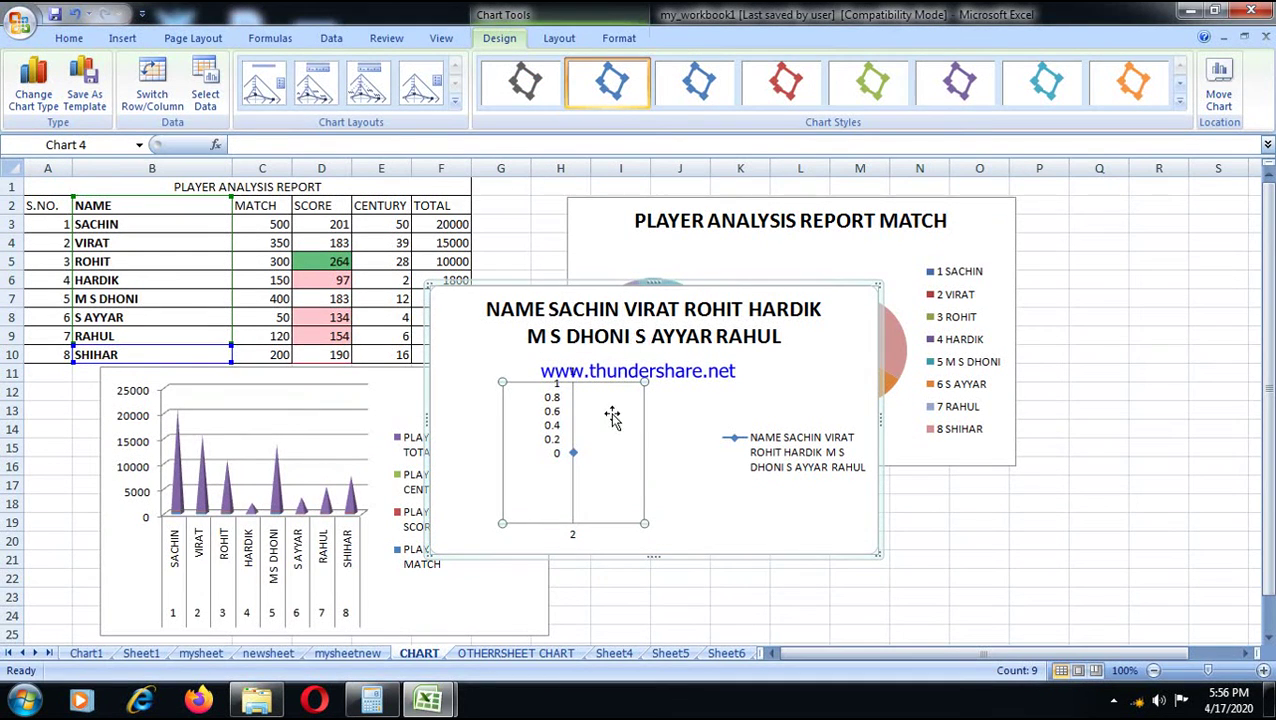
left_click(642, 337)
left_click(681, 482)
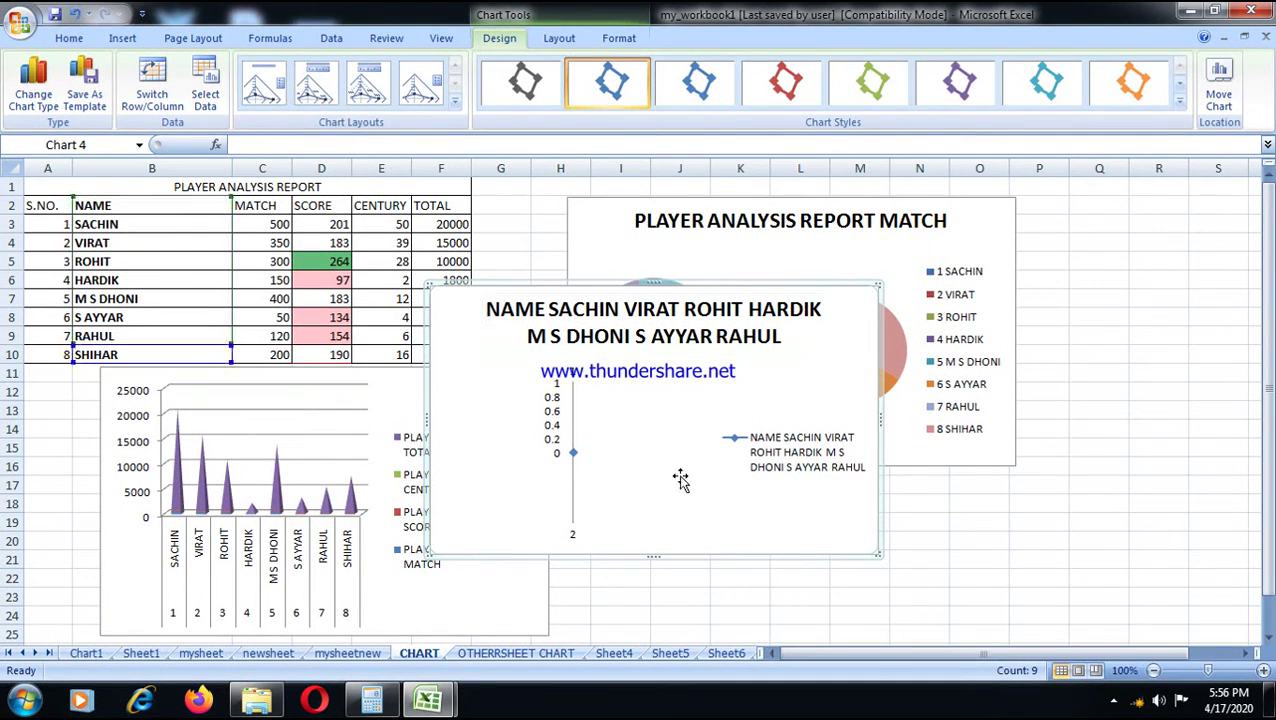
left_click(655, 405)
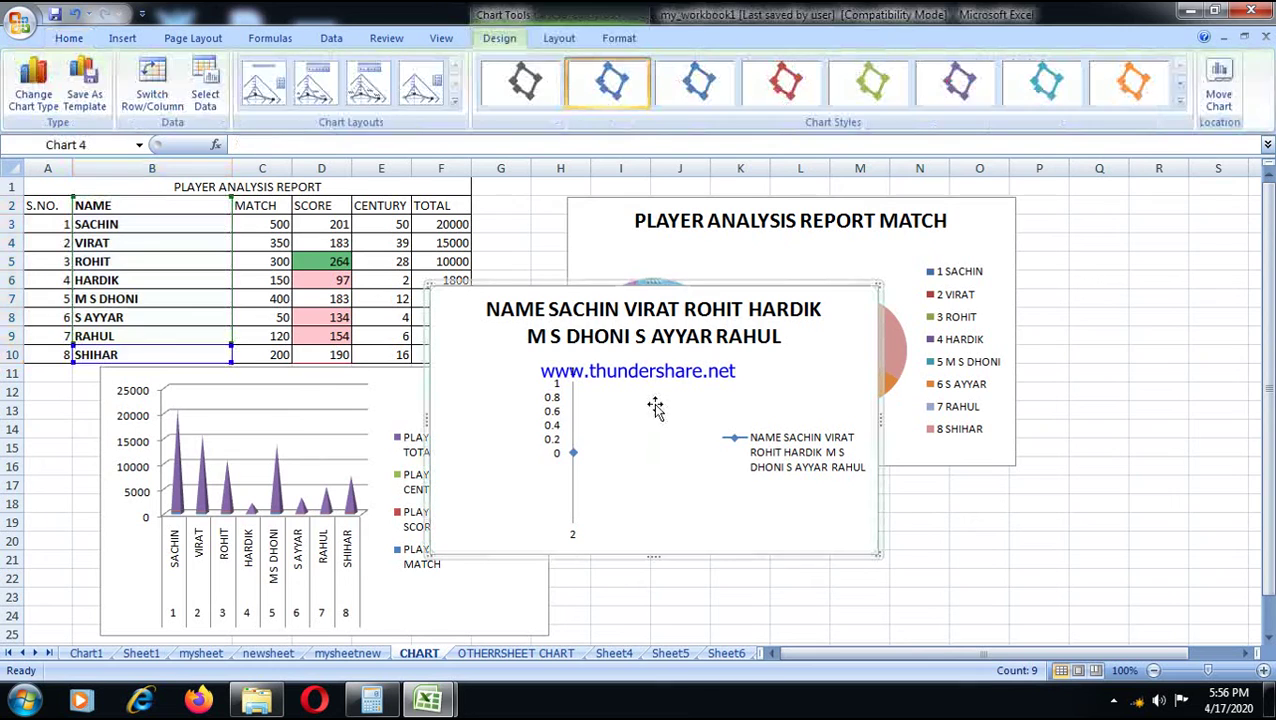
key("Delete")
- Copy the player analysis table A1:F10 and paste it into Sheet4
left_click_drag(50, 190, 273, 355)
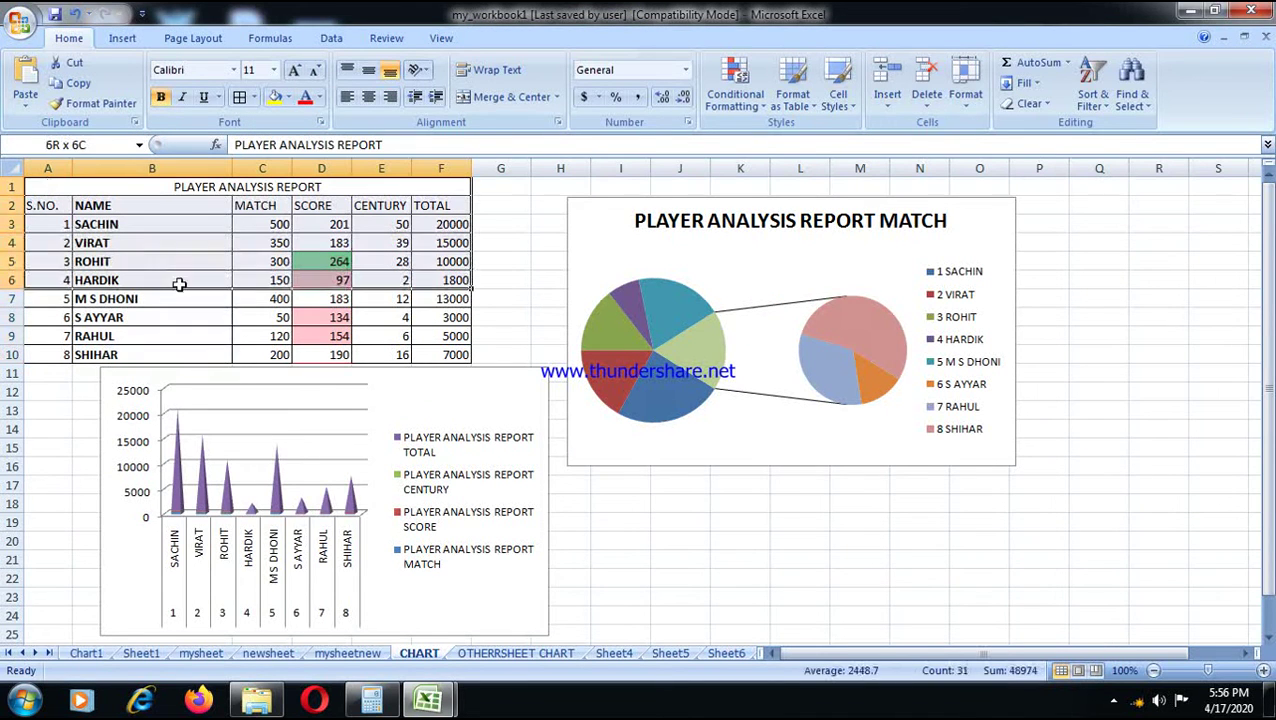
key("ctrl+c")
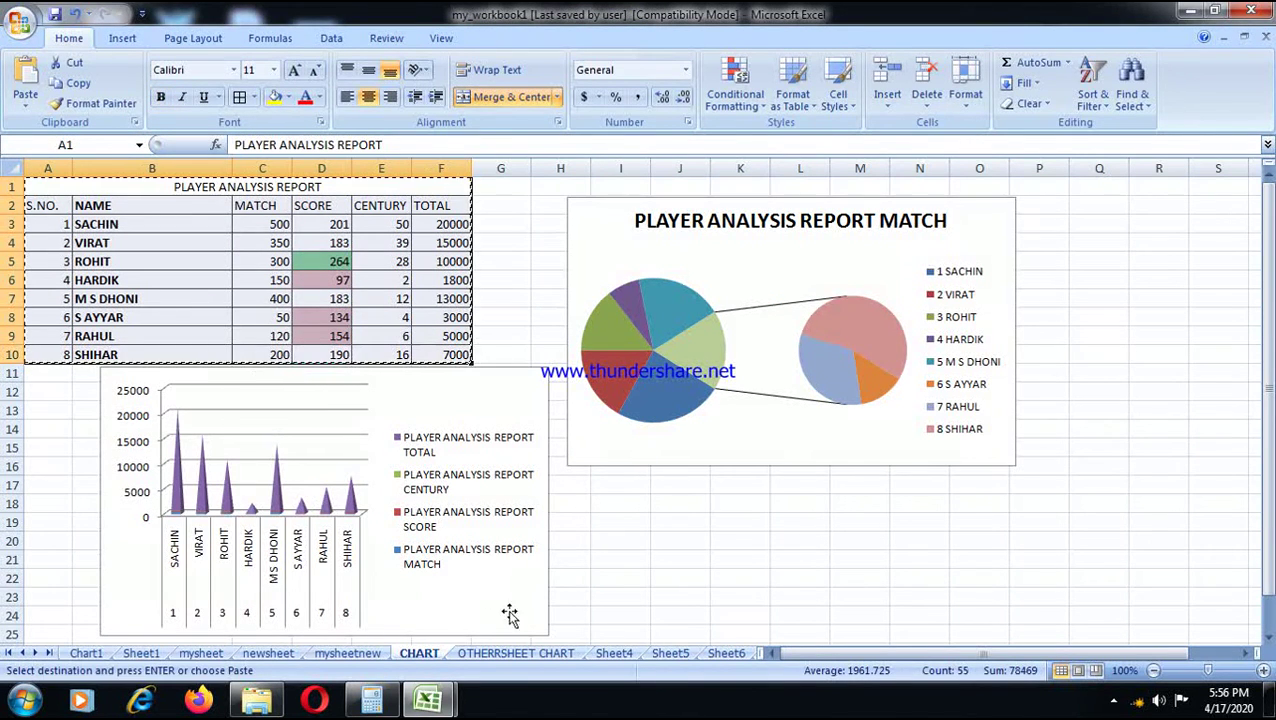
left_click(614, 652)
key("ctrl+v")
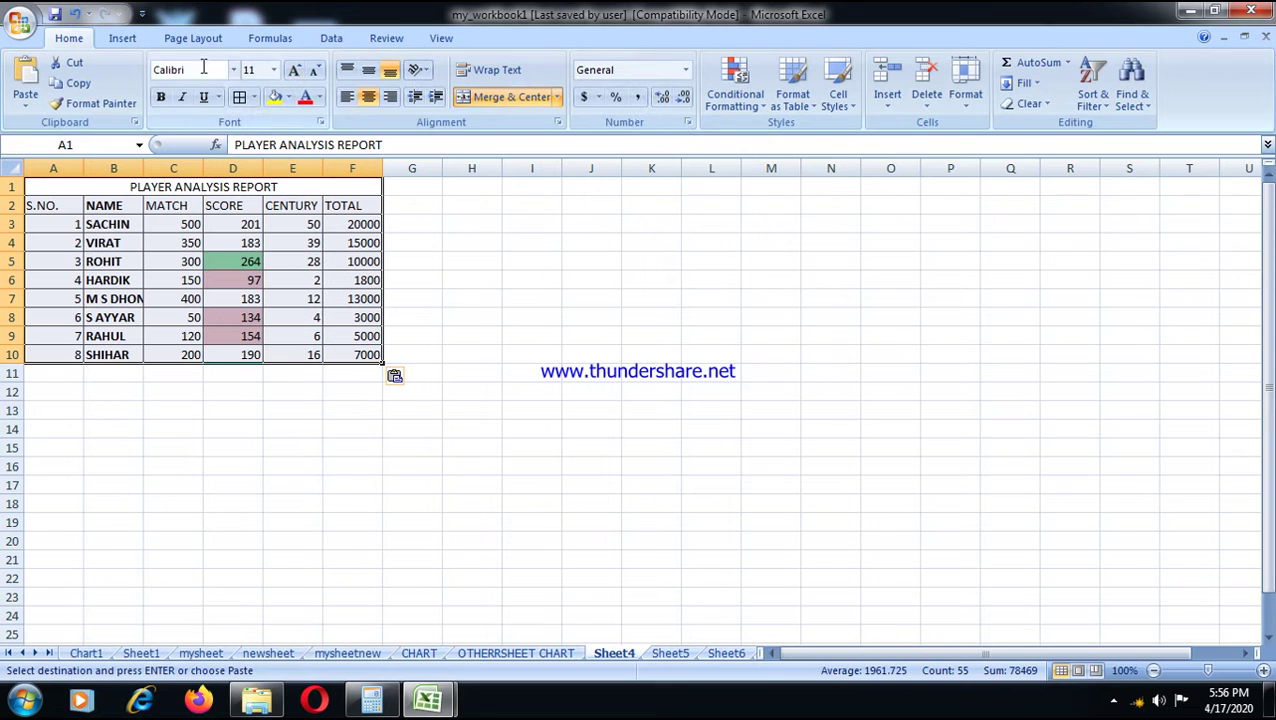
- Insert a Radar with Markers chart of the table and move it up beside the table
left_click(125, 40)
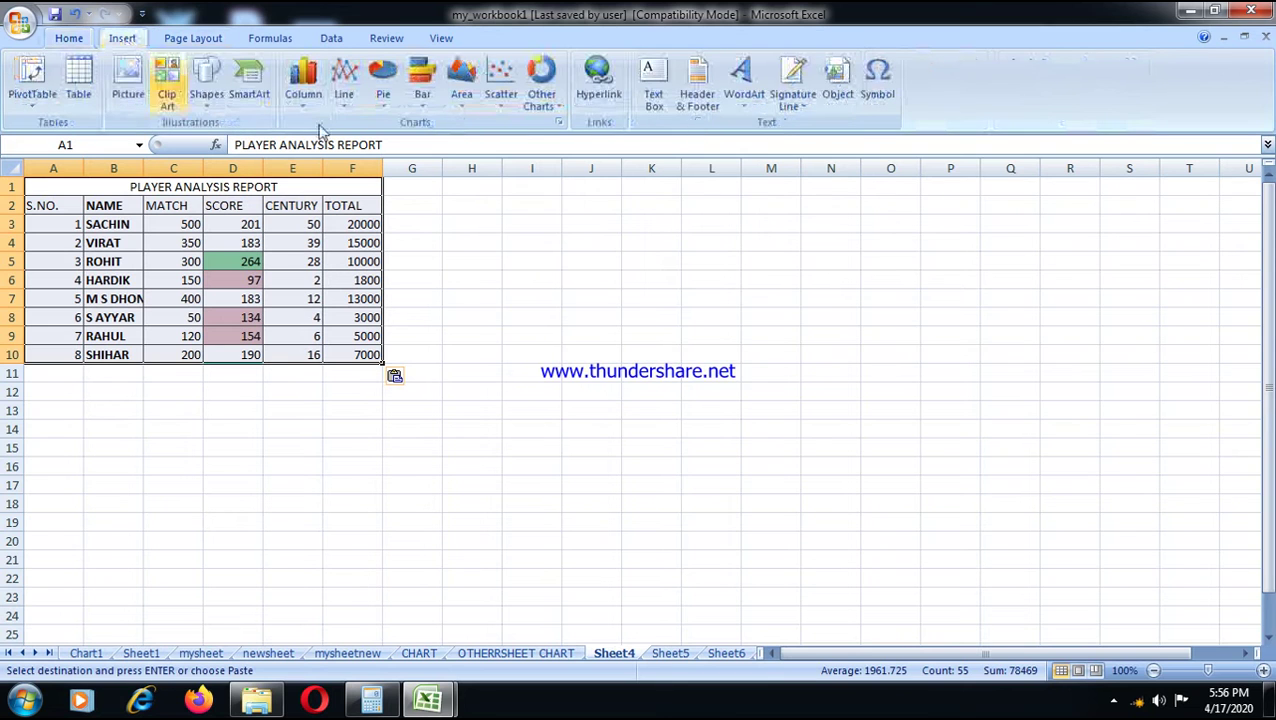
left_click(541, 92)
left_click(597, 447)
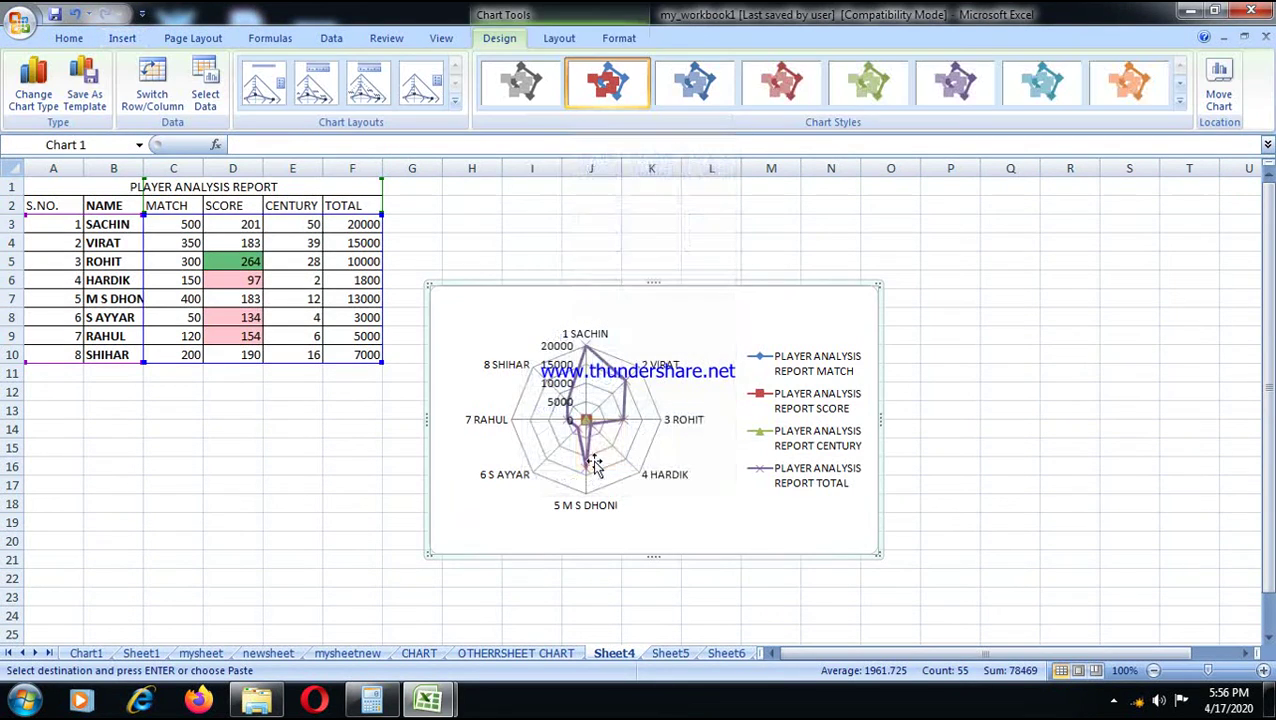
left_click_drag(607, 290, 643, 205)
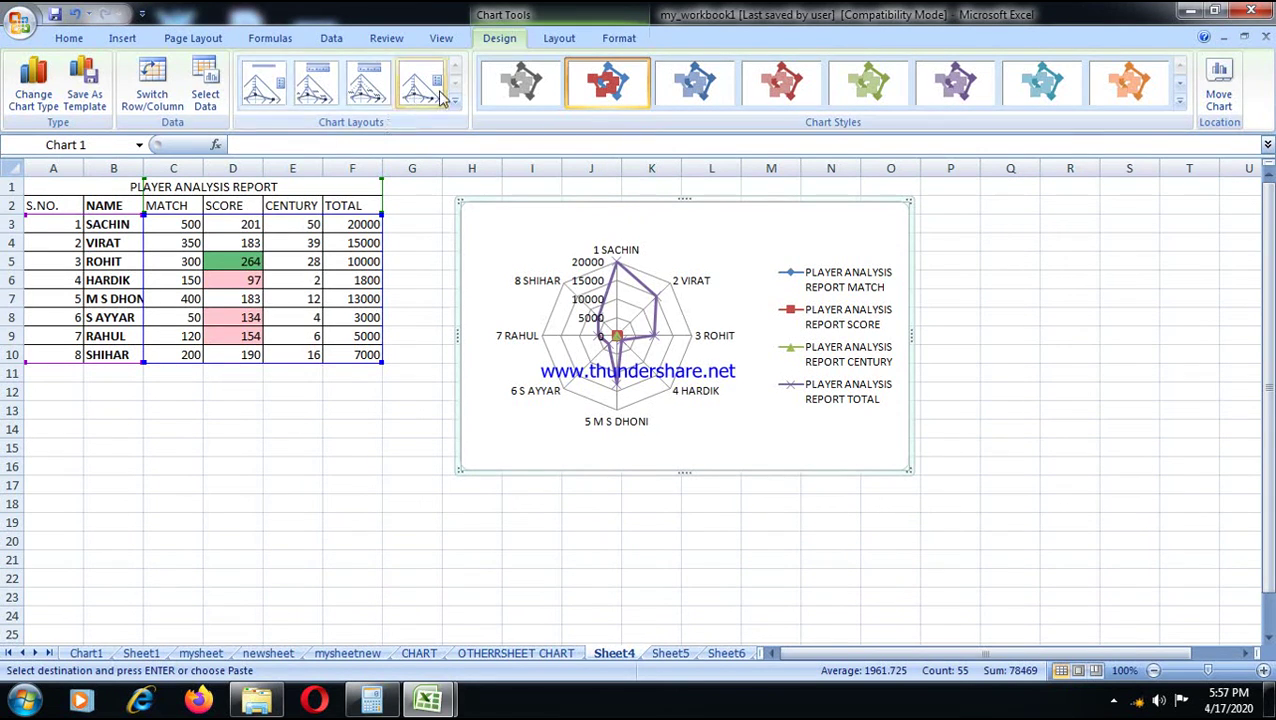
left_click(124, 40)
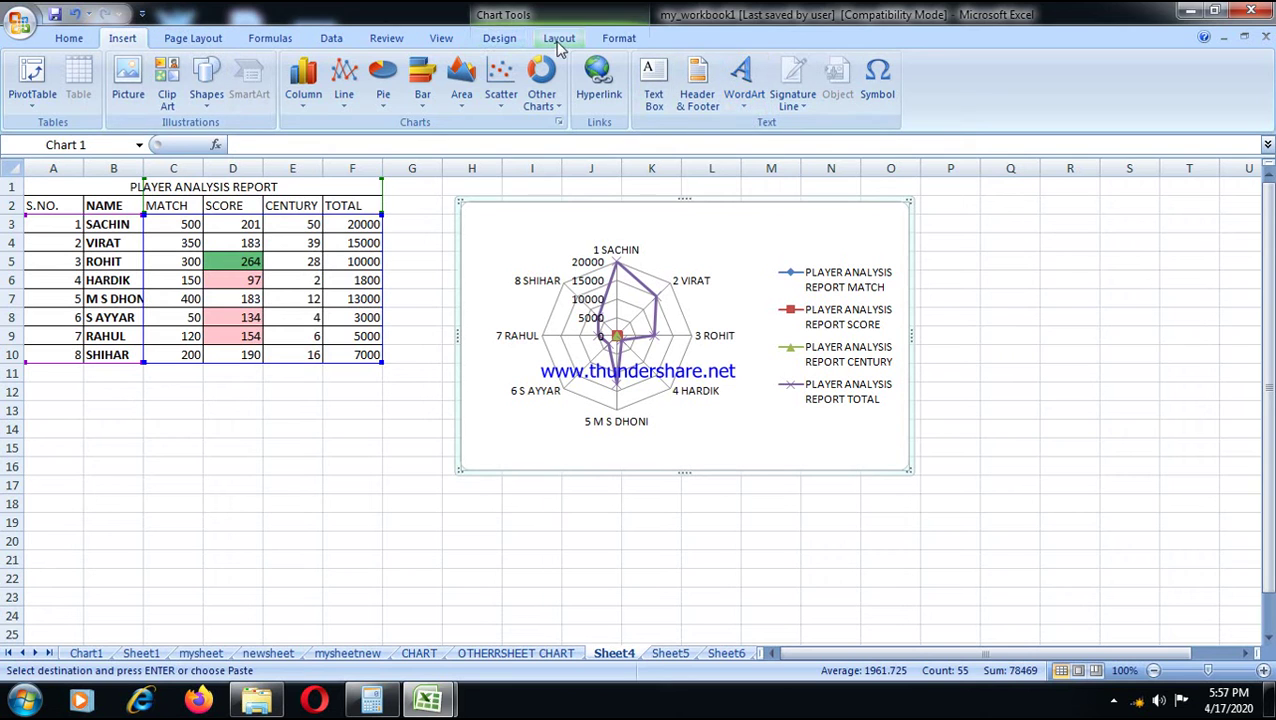
left_click(500, 40)
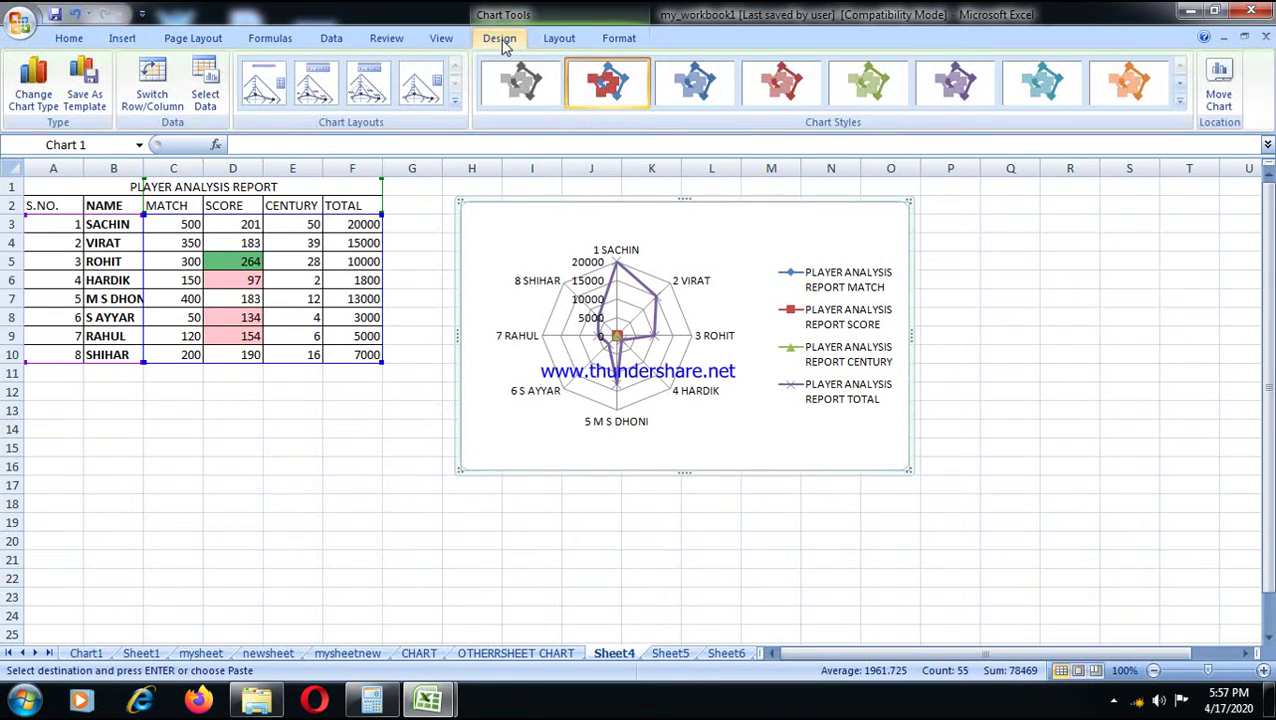
- Change the Sheet4 radar chart to a Bubble with 3-D effect chart
left_click(36, 98)
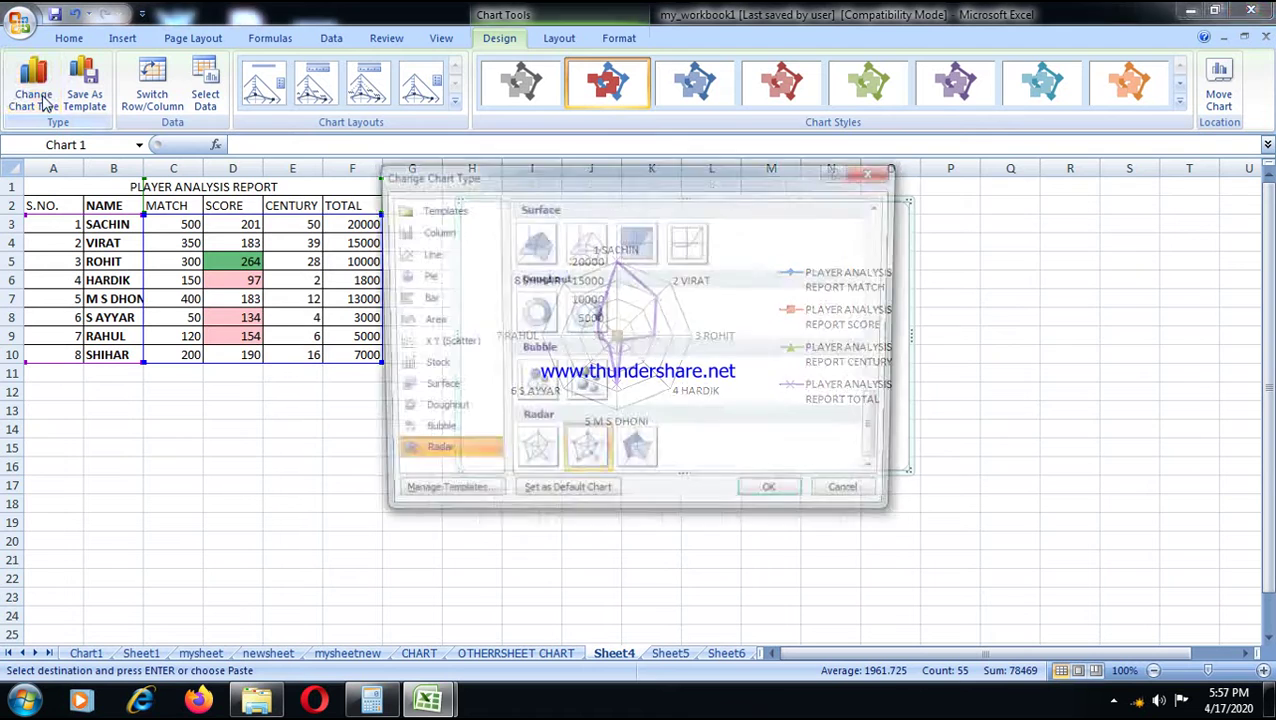
left_click(577, 390)
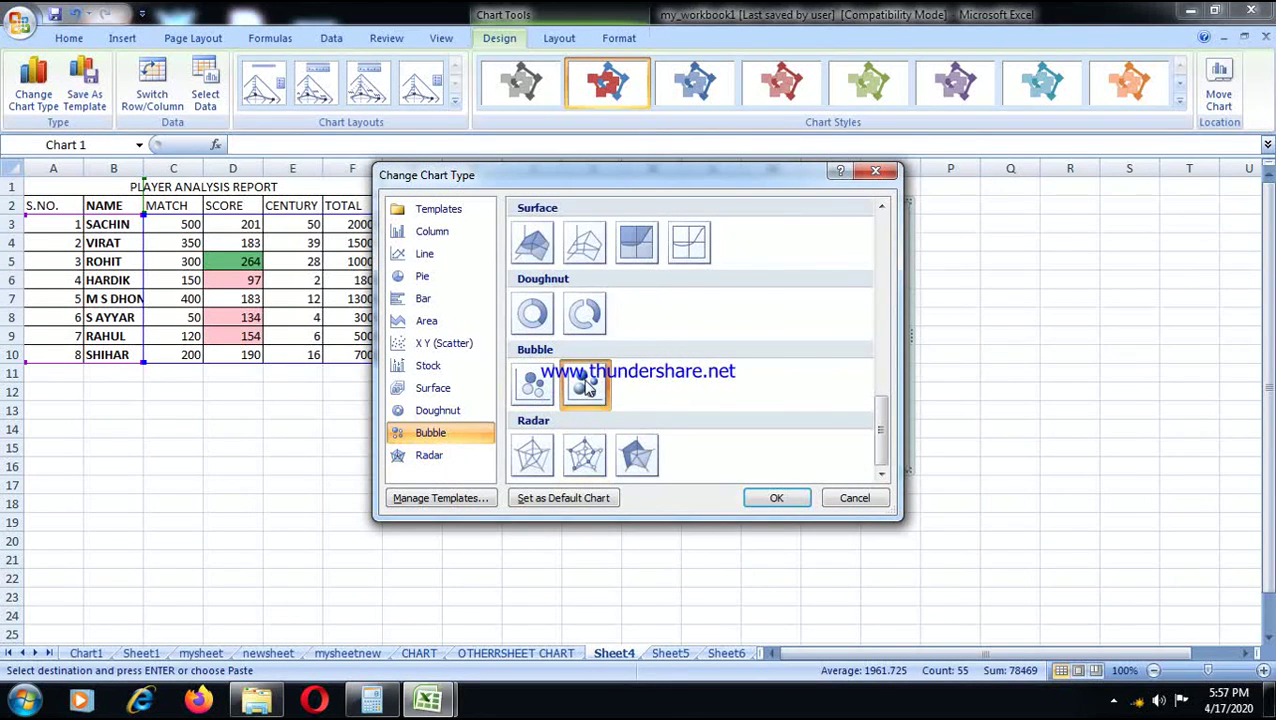
left_click(768, 496)
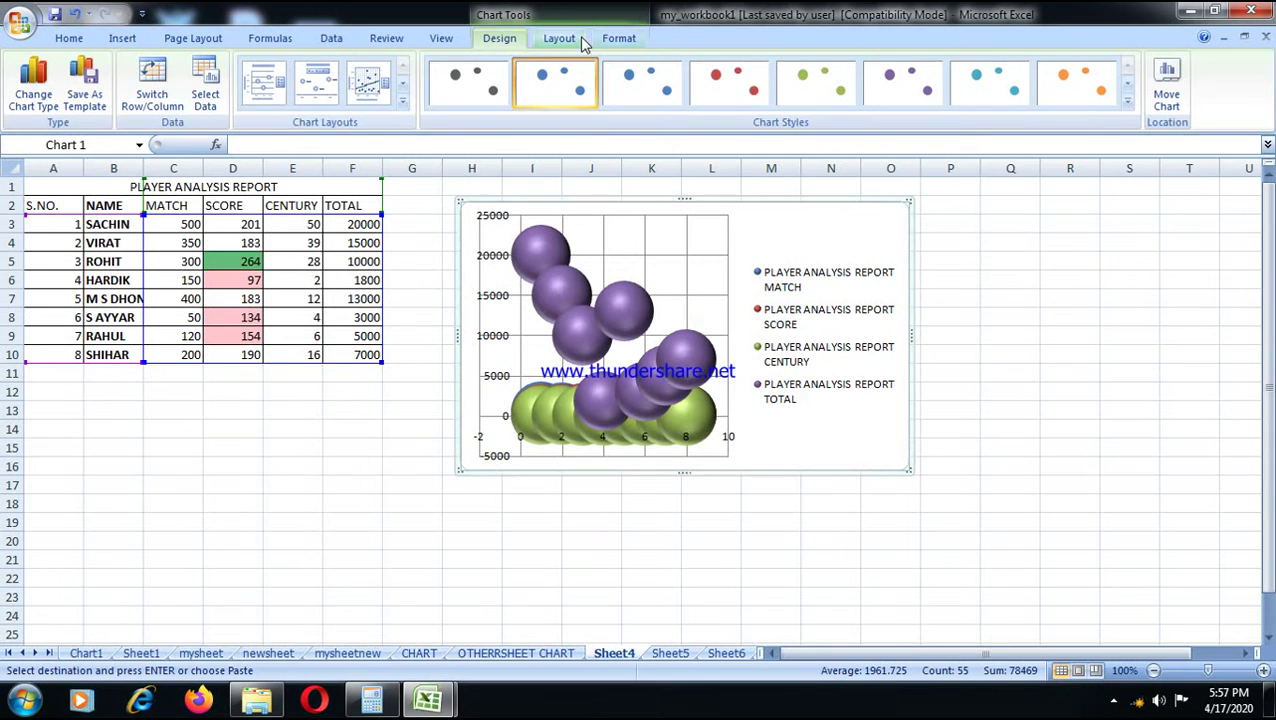
left_click(604, 44)
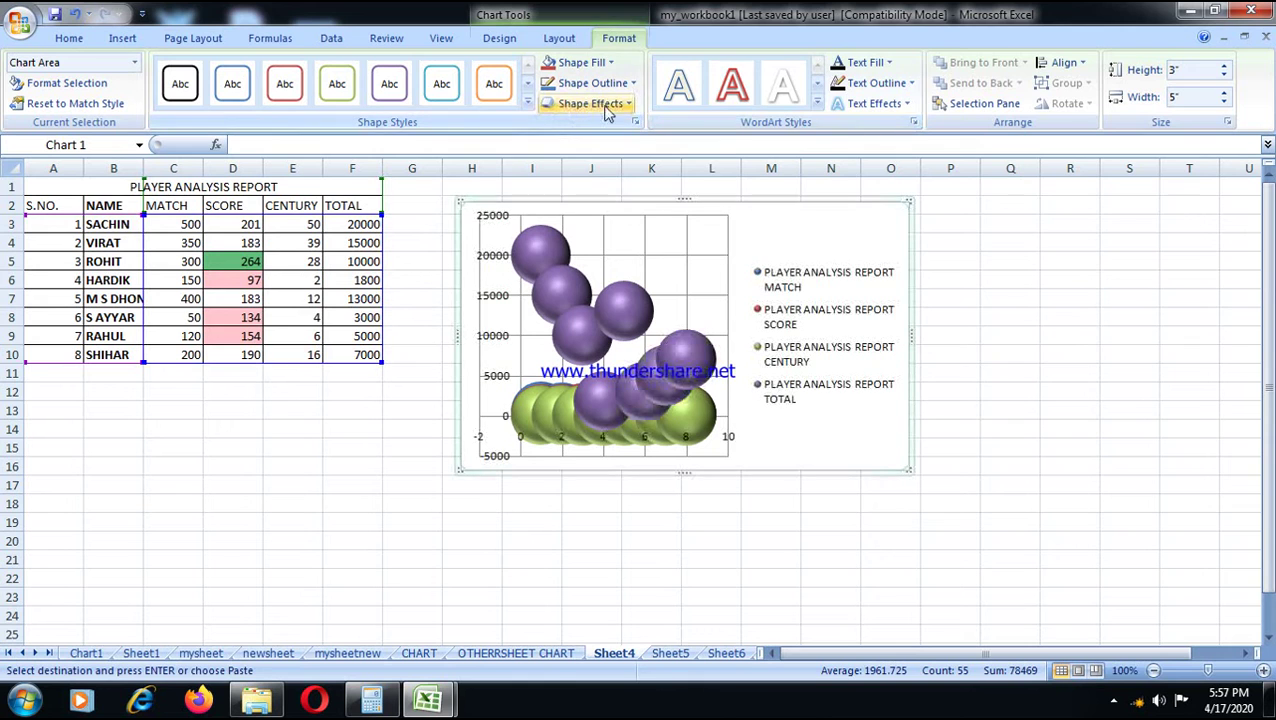
left_click(630, 108)
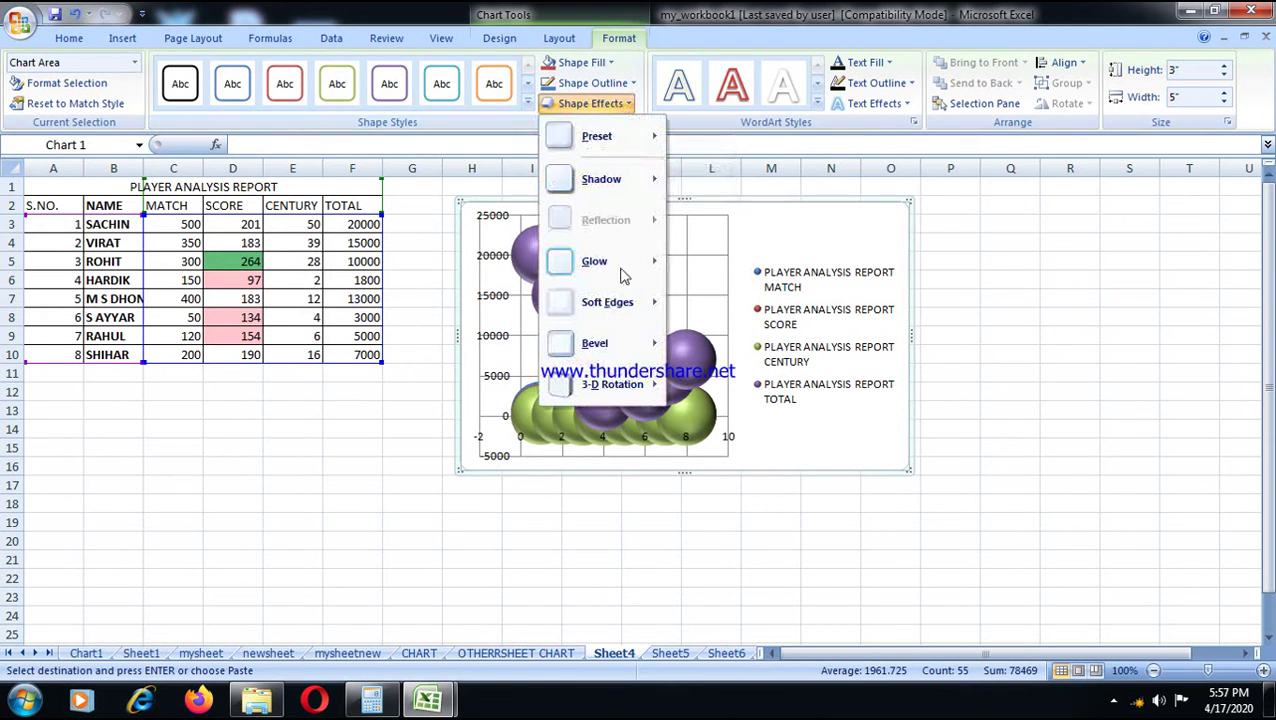
mouse_move(612, 268)
left_click(693, 512)
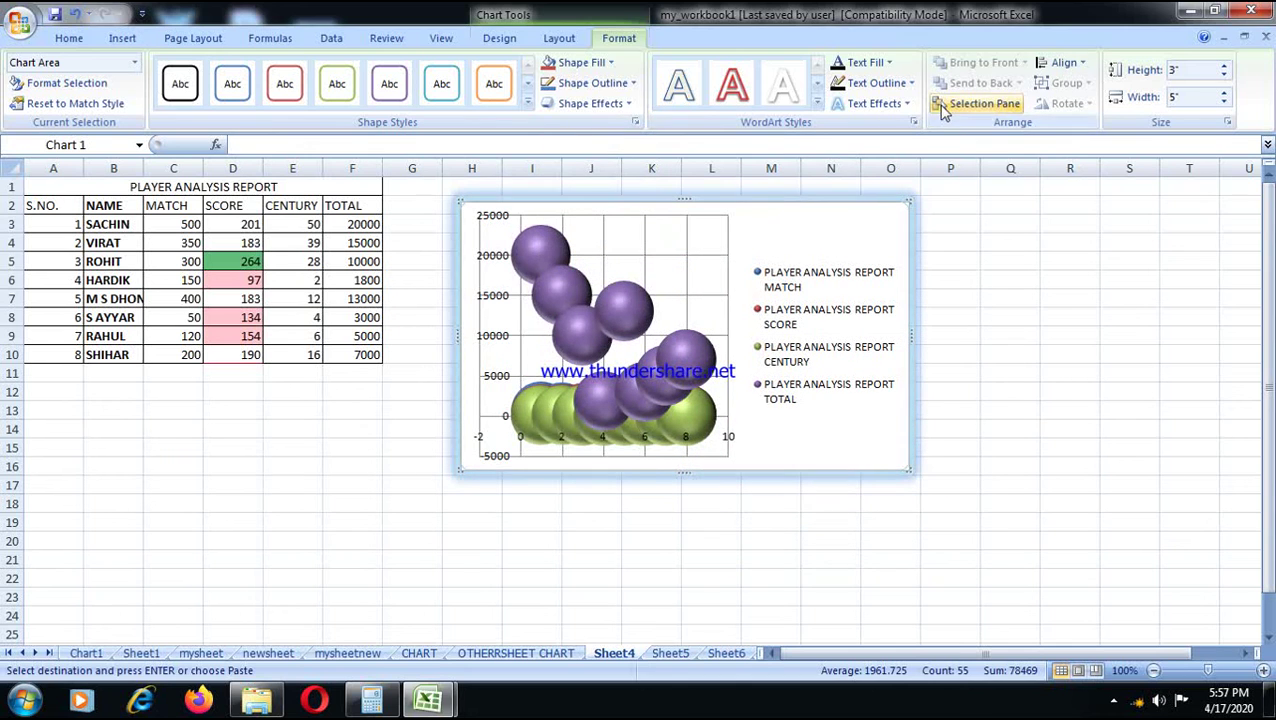
left_click(611, 62)
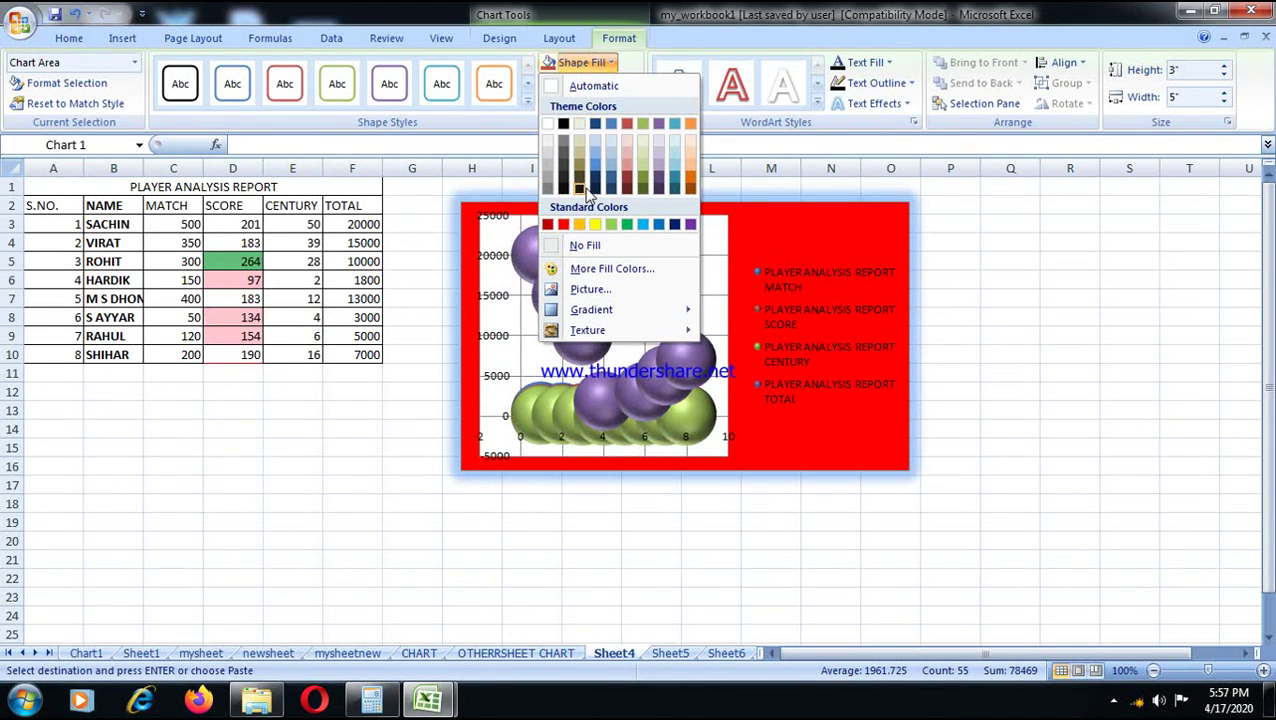
left_click(596, 224)
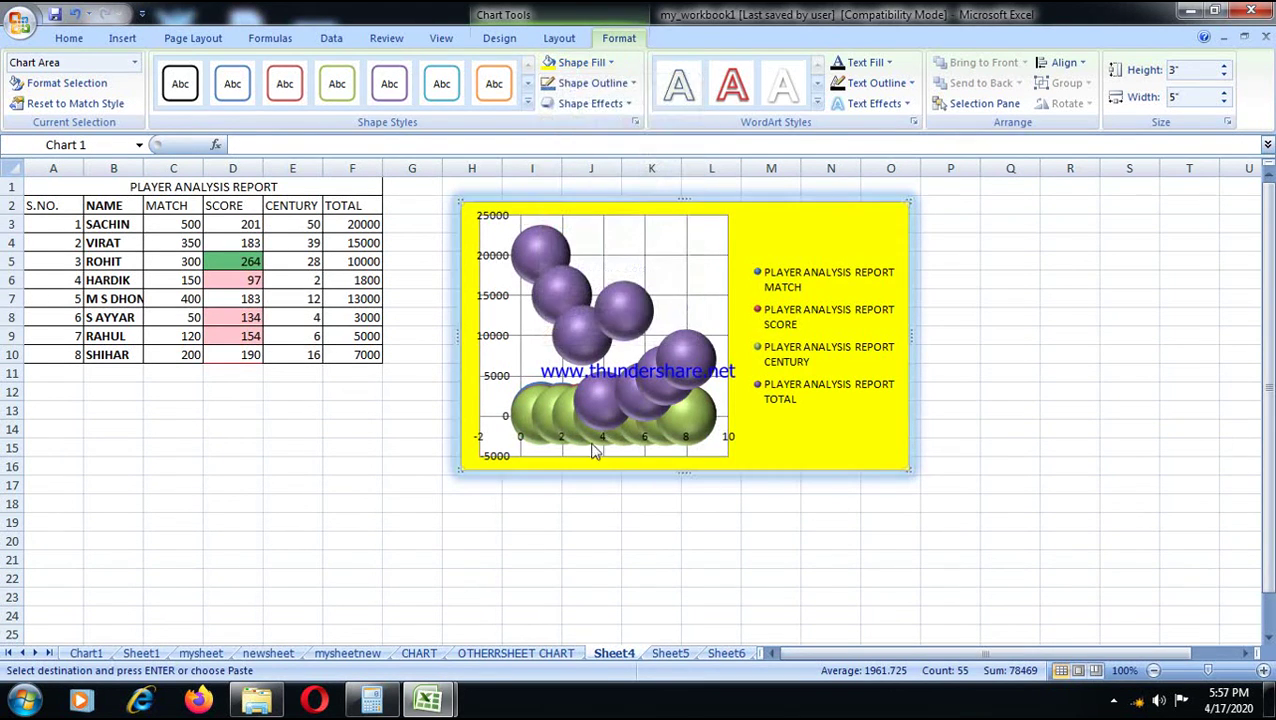
left_click(613, 521)
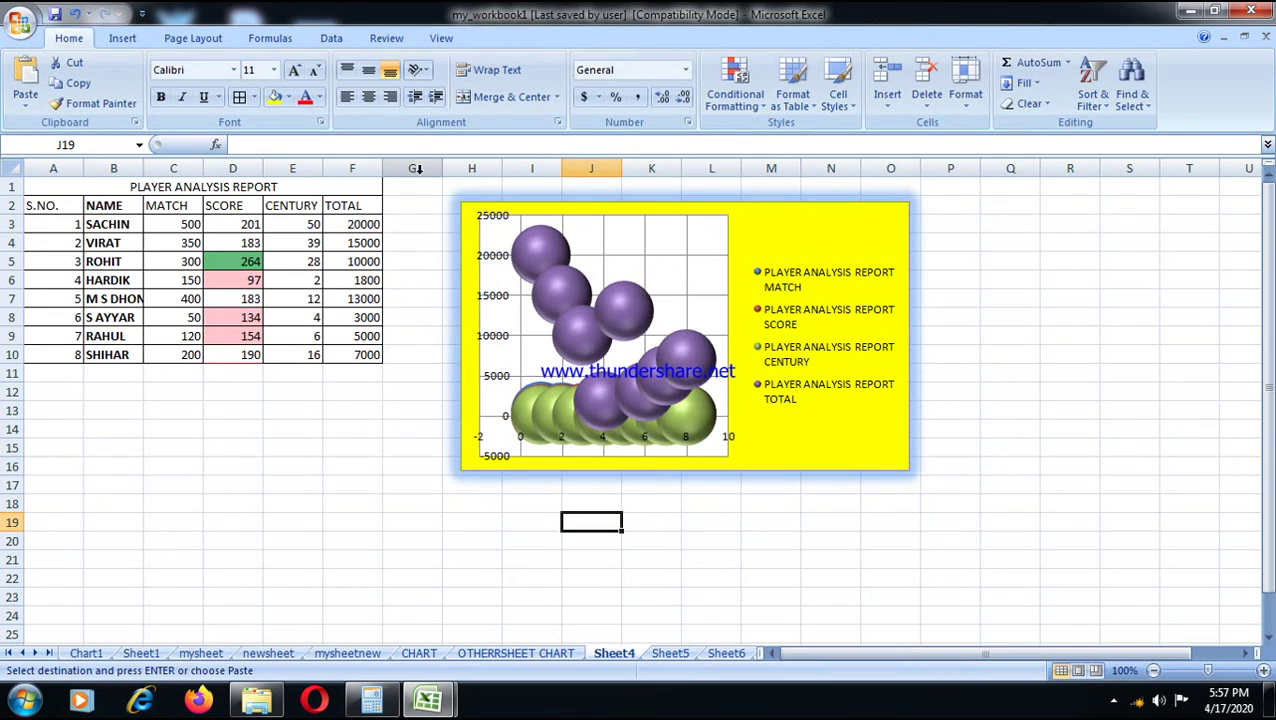
left_click(474, 232)
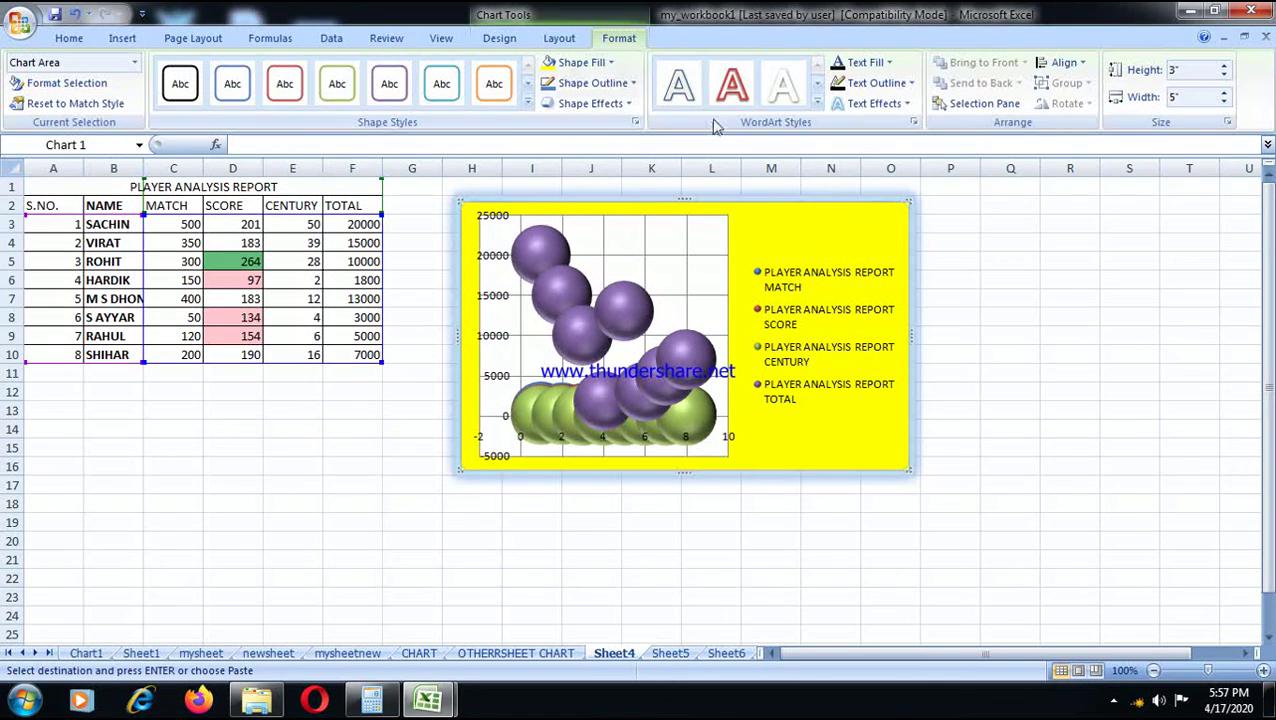
- Add an axis title below the bubble chart's horizontal axis
left_click(553, 40)
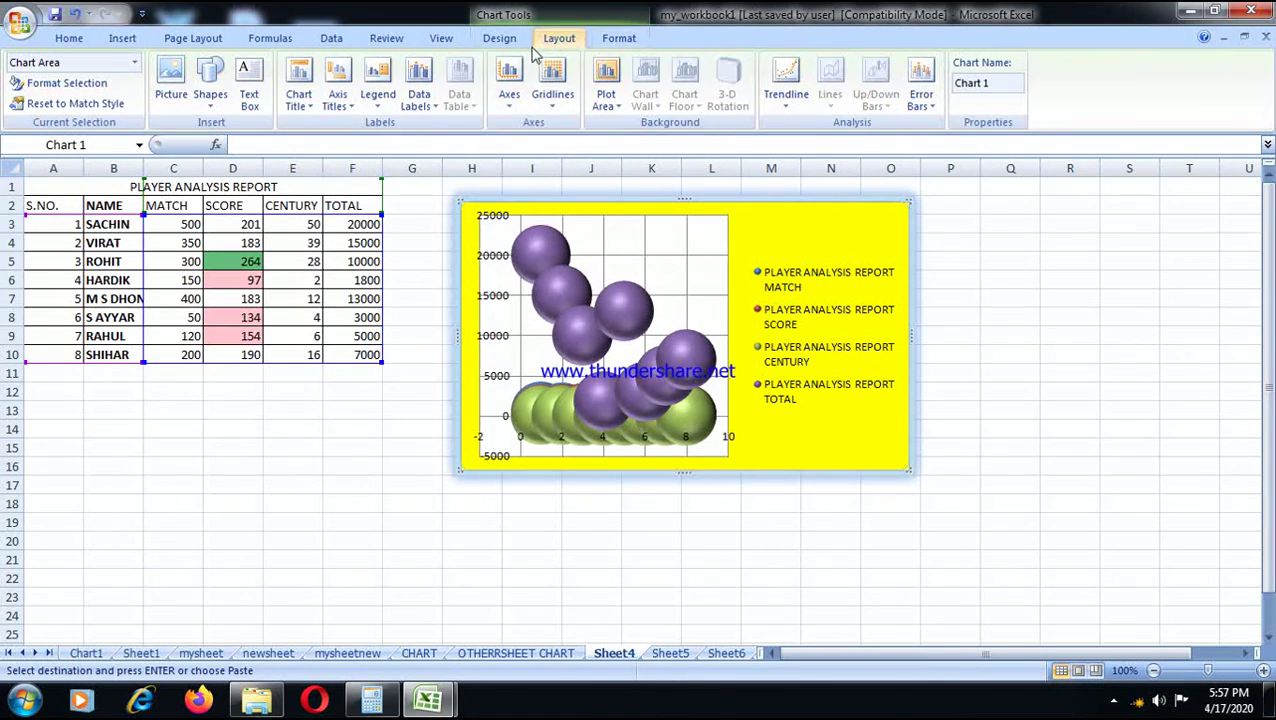
left_click(210, 95)
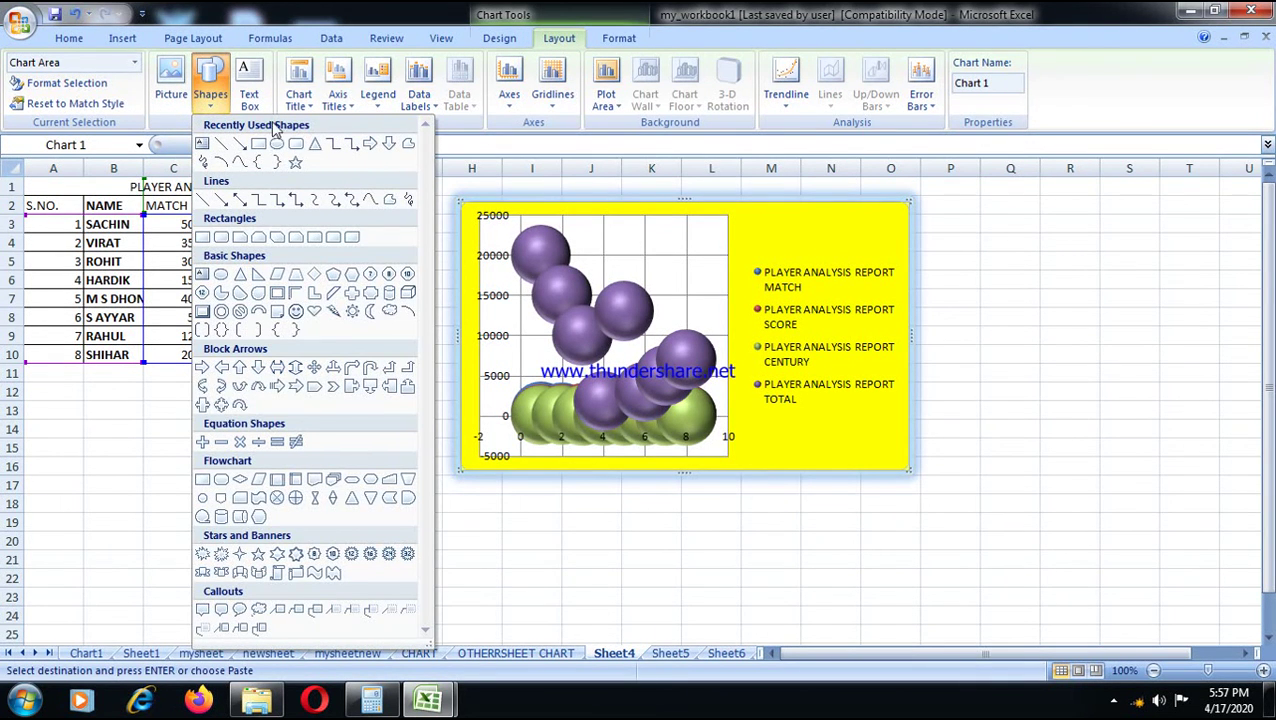
left_click(299, 88)
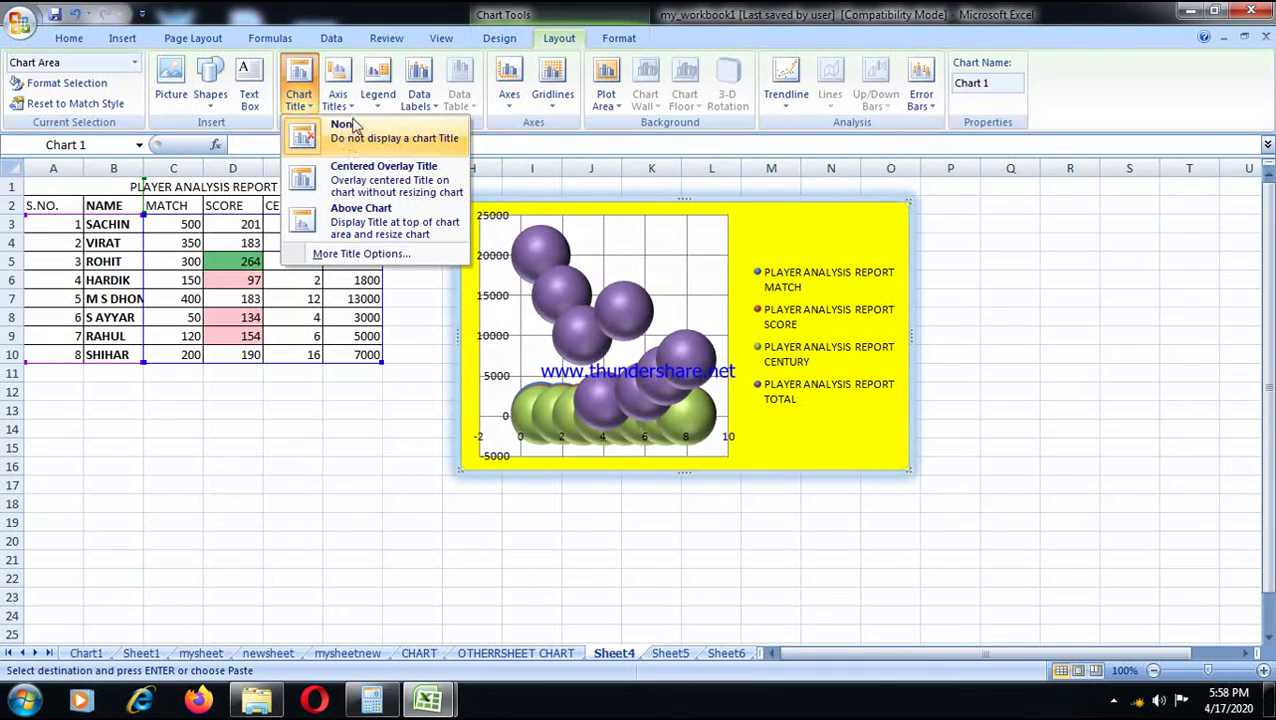
left_click(348, 106)
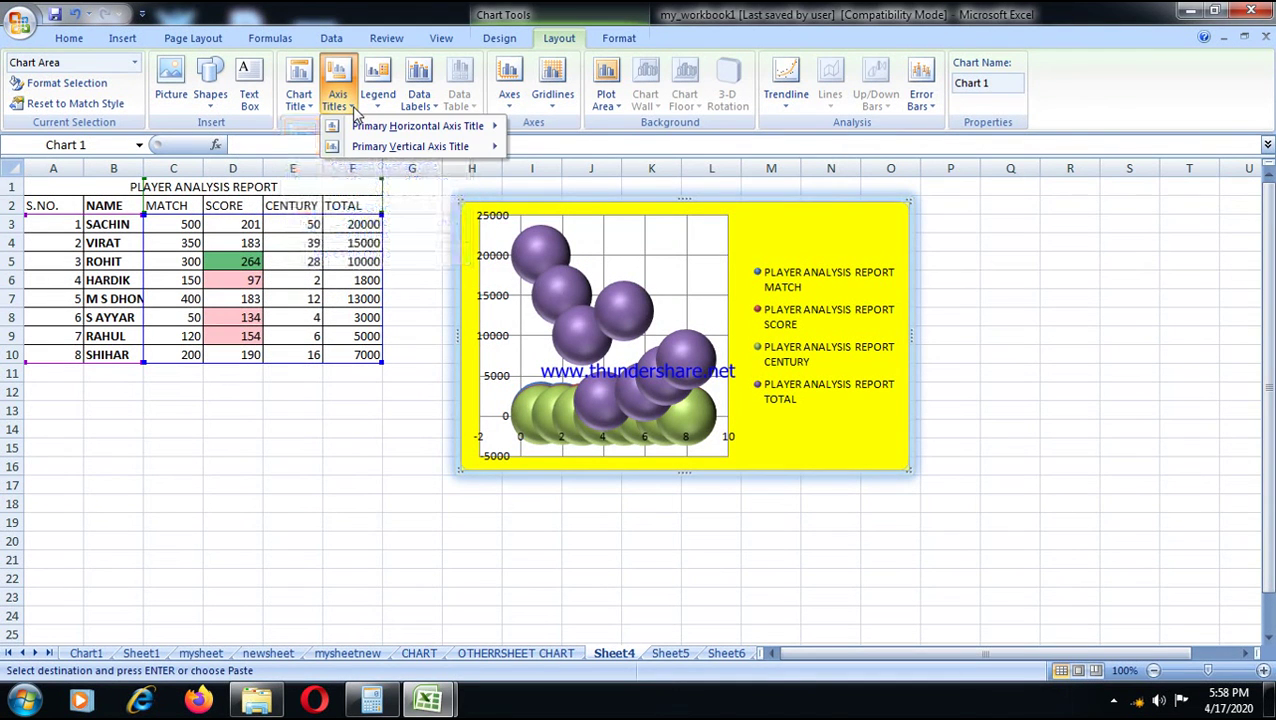
mouse_move(435, 133)
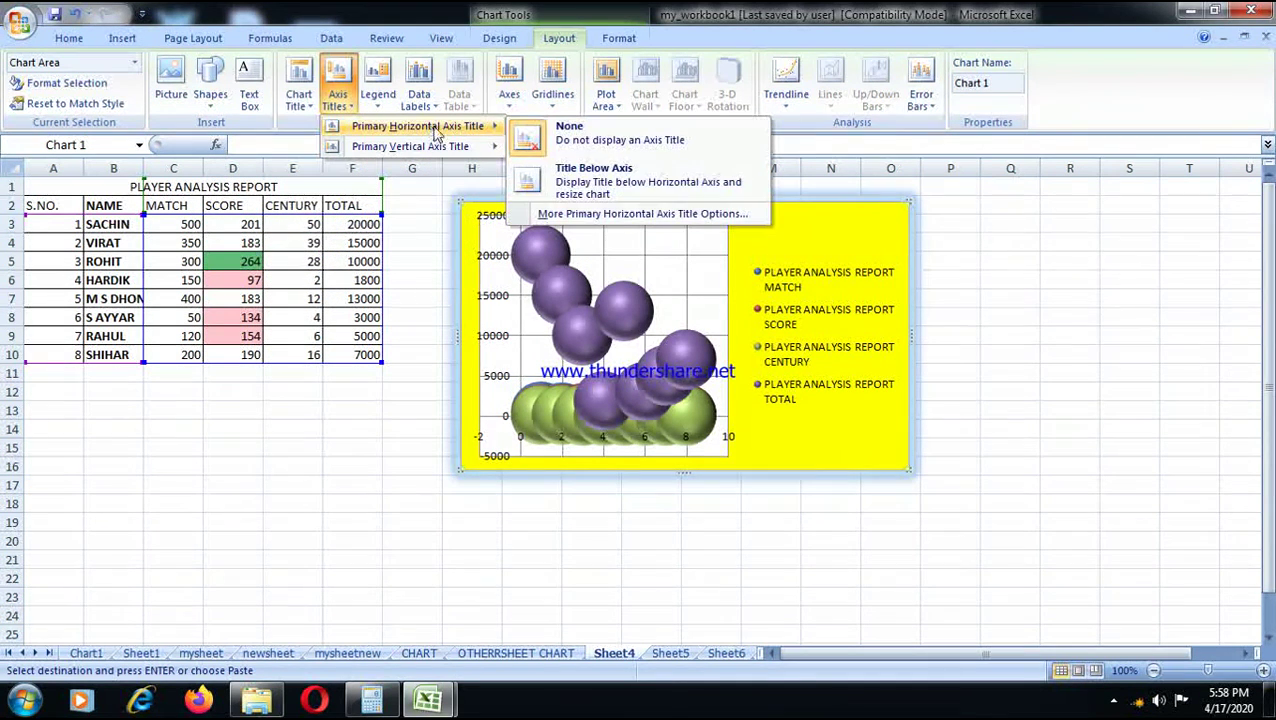
left_click(576, 187)
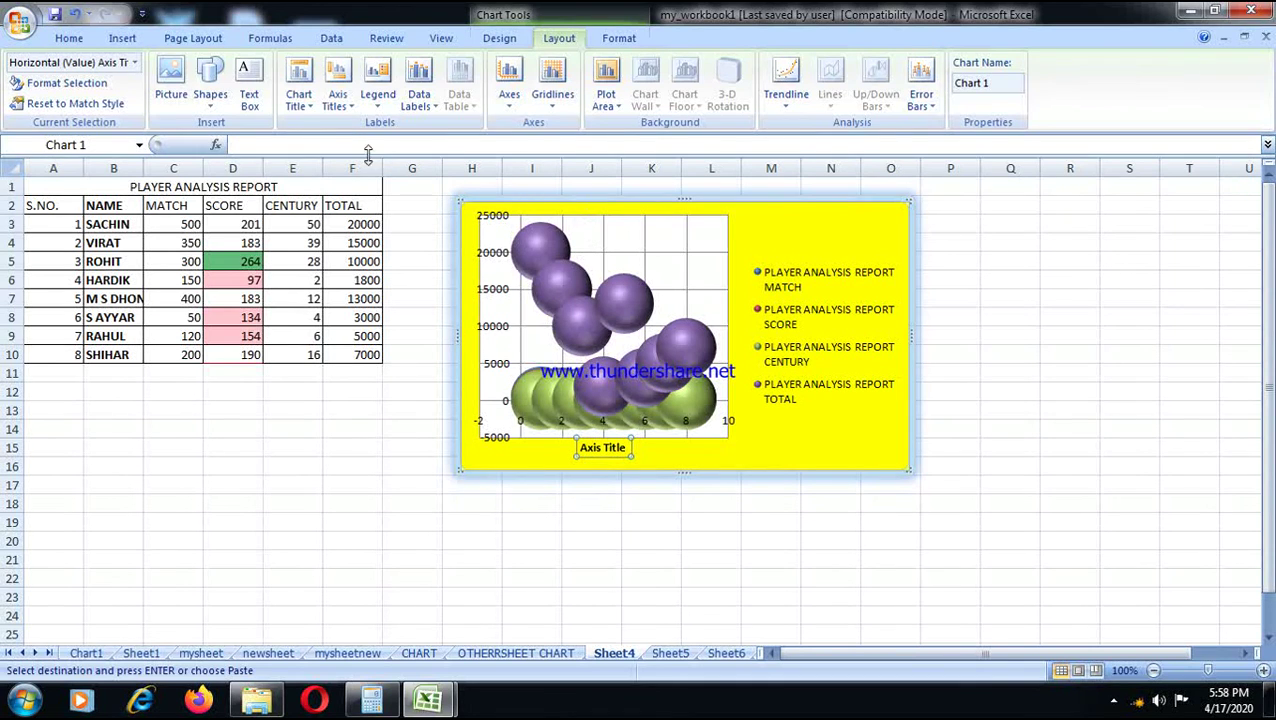
- Keep the legend on the right and show data labels right of the bubbles
left_click(378, 88)
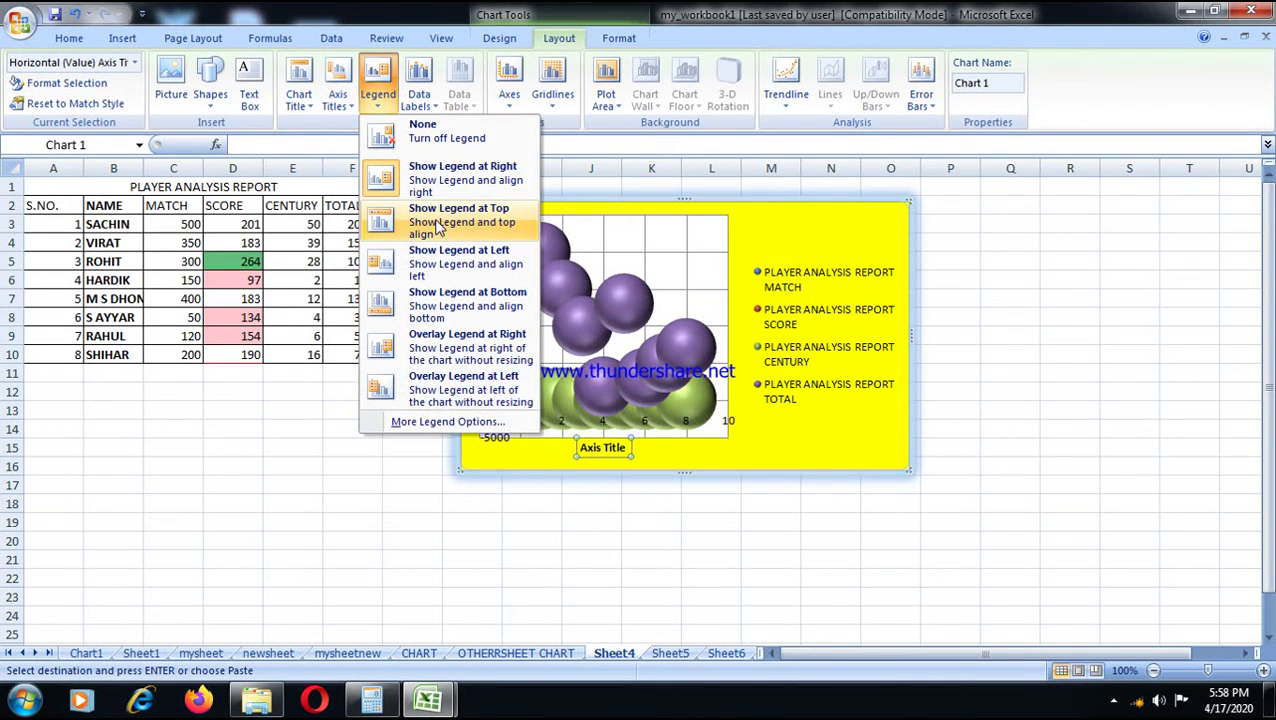
left_click(437, 226)
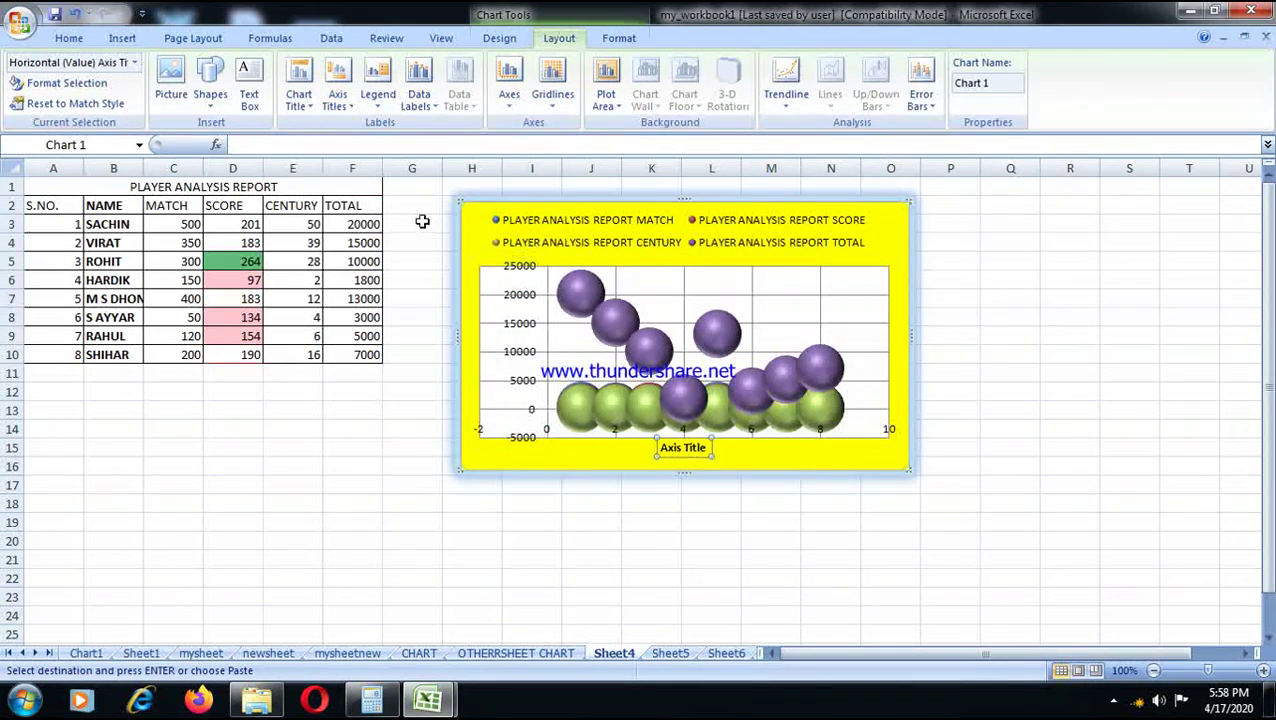
left_click(378, 88)
left_click(437, 175)
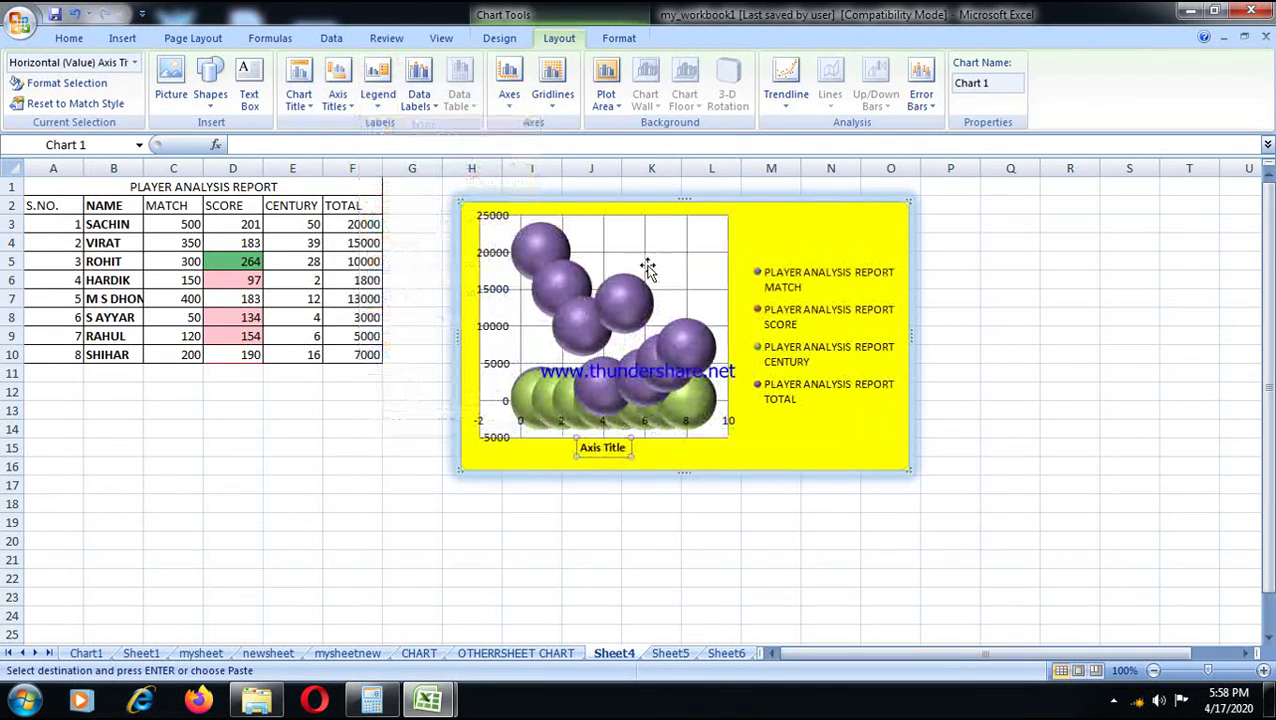
left_click(419, 98)
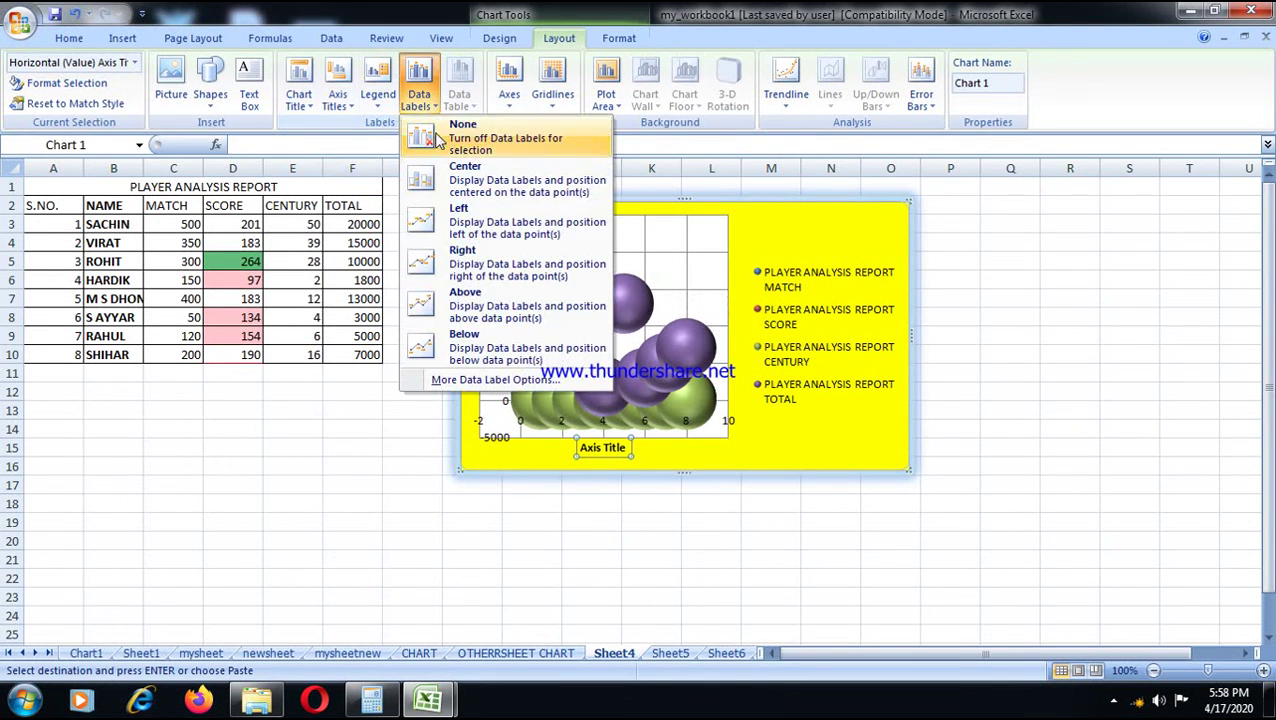
left_click(468, 262)
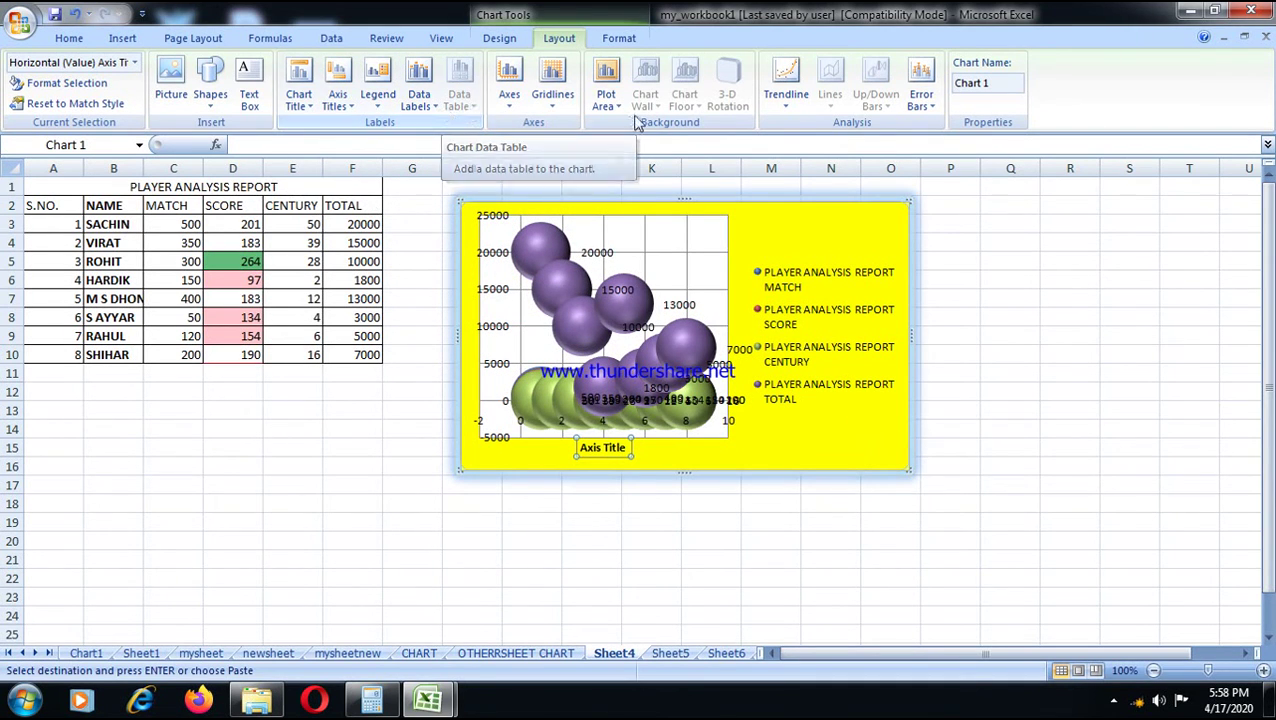
- Add major and minor horizontal gridlines to the bubble chart
left_click(548, 113)
mouse_move(640, 130)
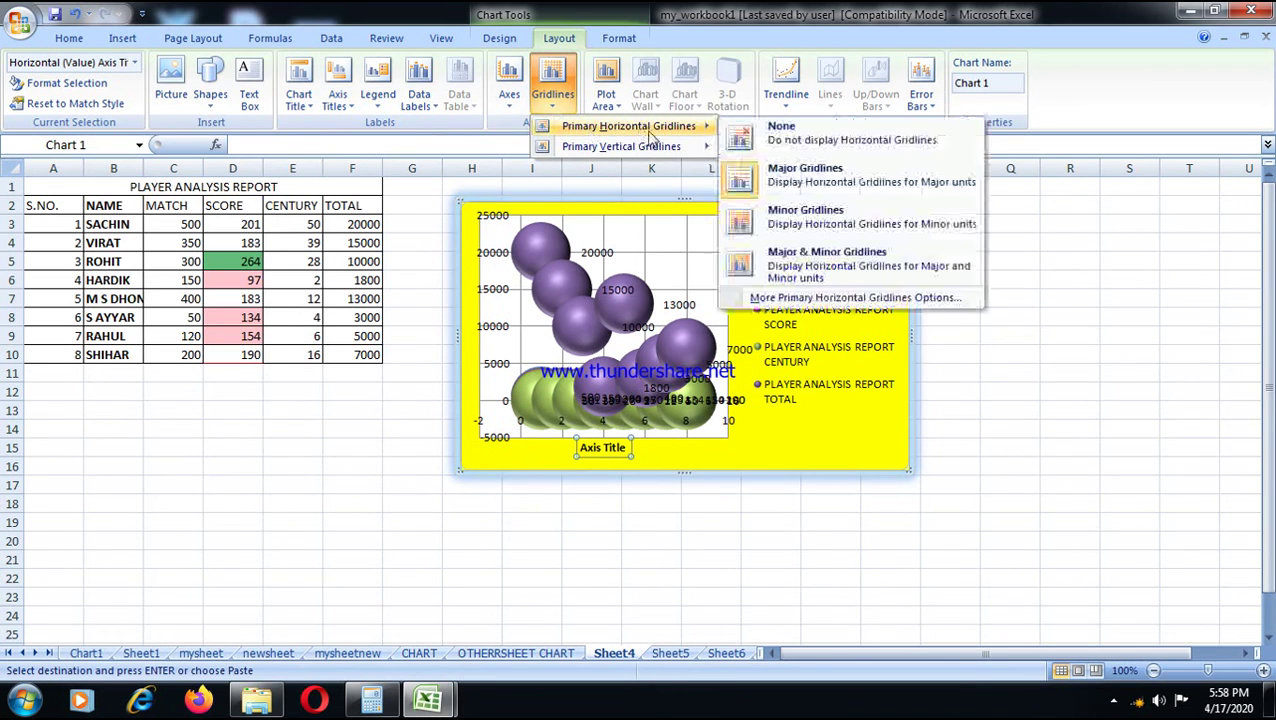
left_click(816, 270)
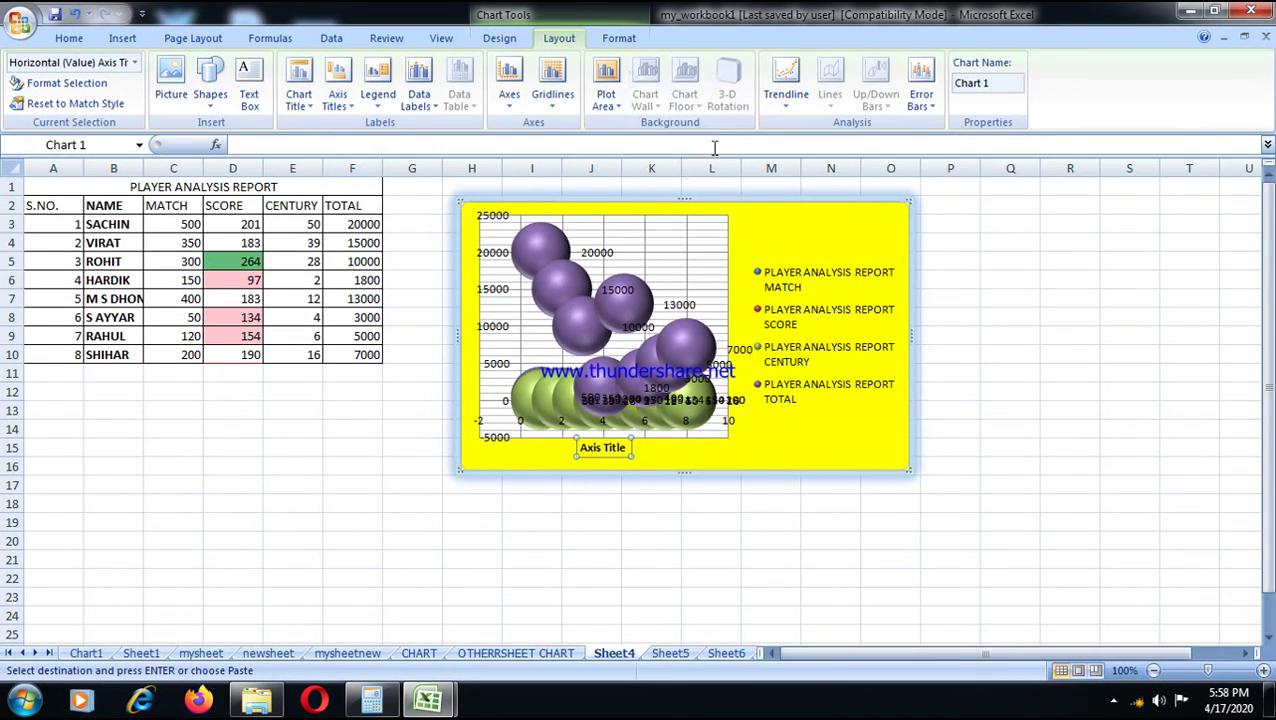
left_click(728, 260)
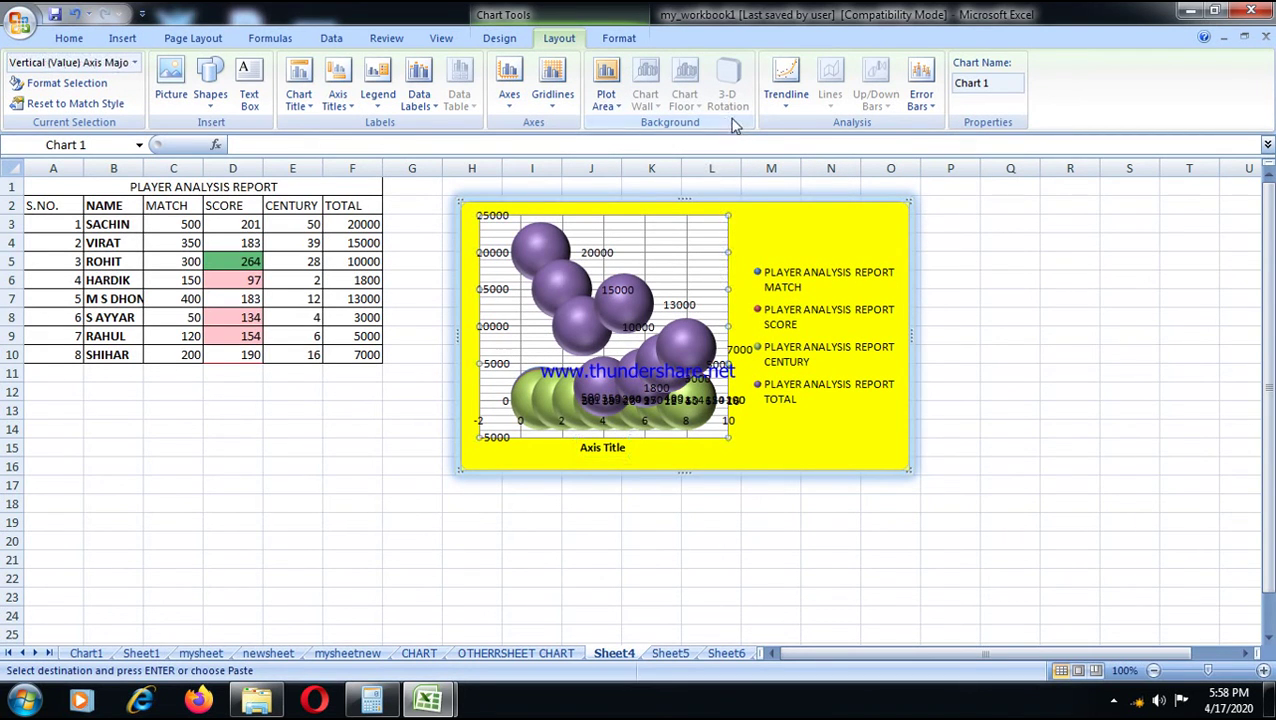
left_click(838, 241)
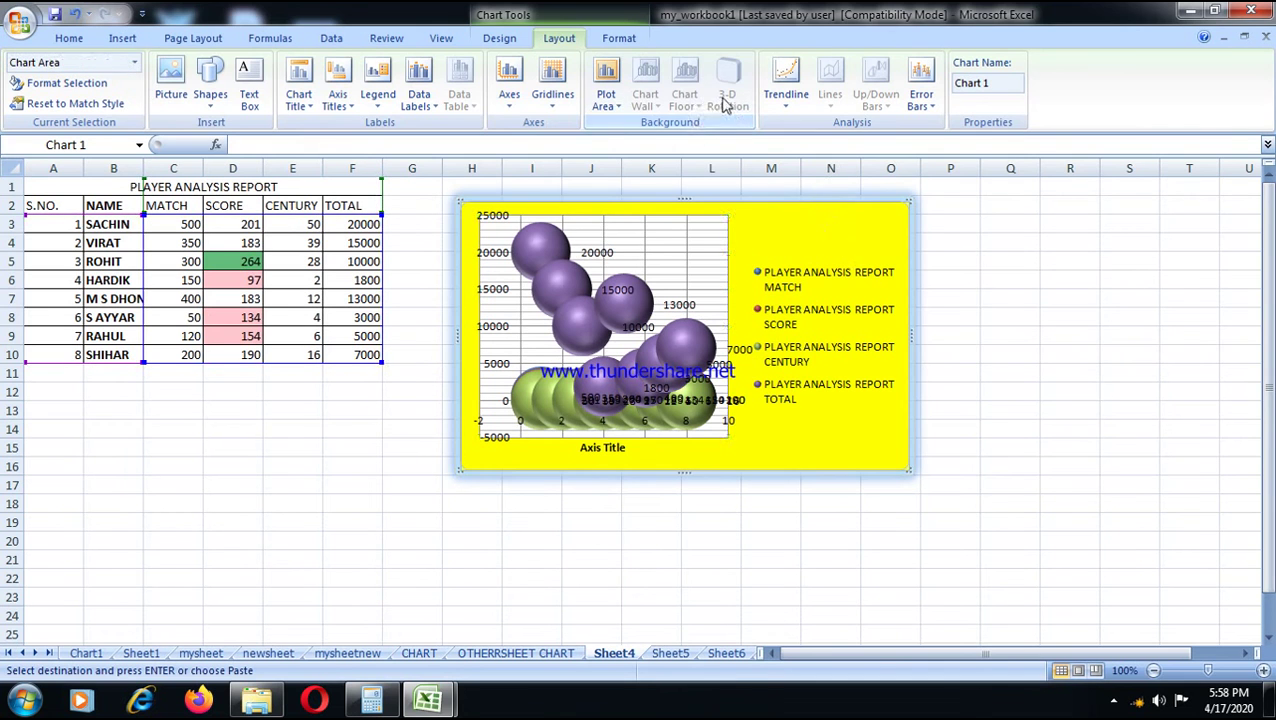
- Reselect the player table range A1:F10
left_click(423, 482)
left_click_drag(47, 188, 210, 356)
left_click(122, 38)
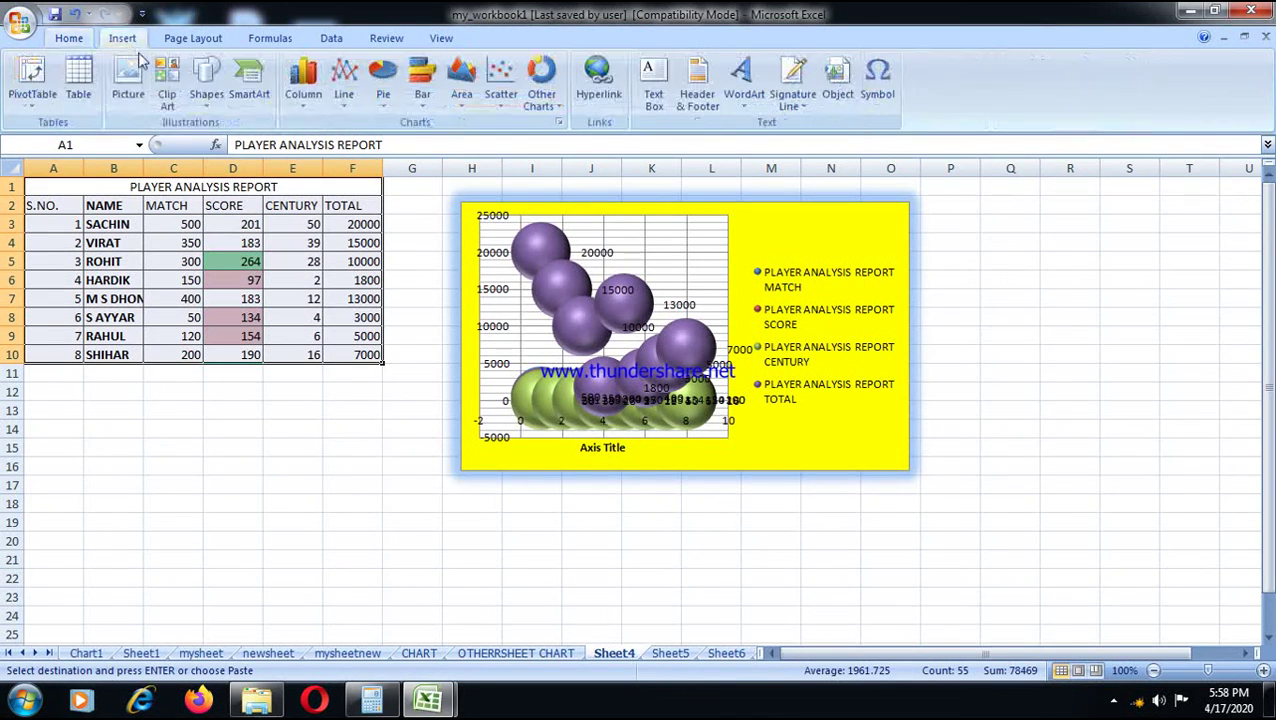
- Insert a 3-D area chart of the player table and move it below the table
left_click(461, 82)
left_click(522, 232)
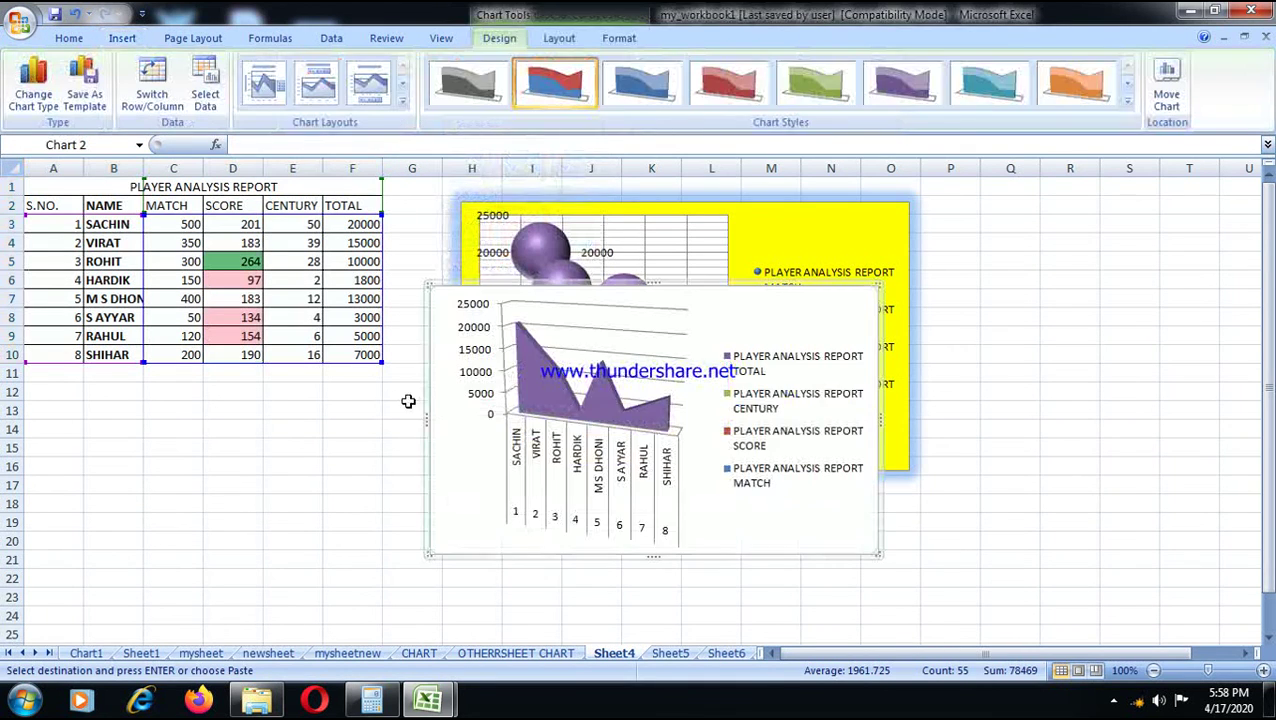
left_click_drag(664, 296, 267, 385)
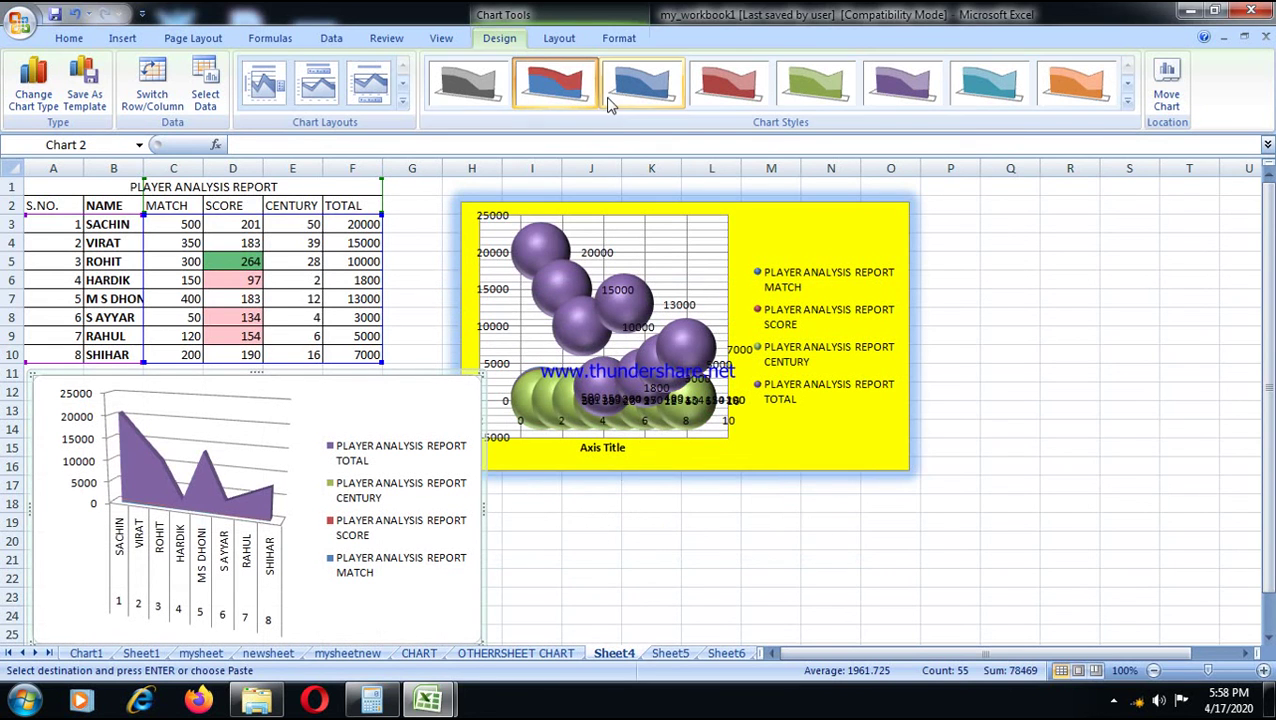
left_click(556, 39)
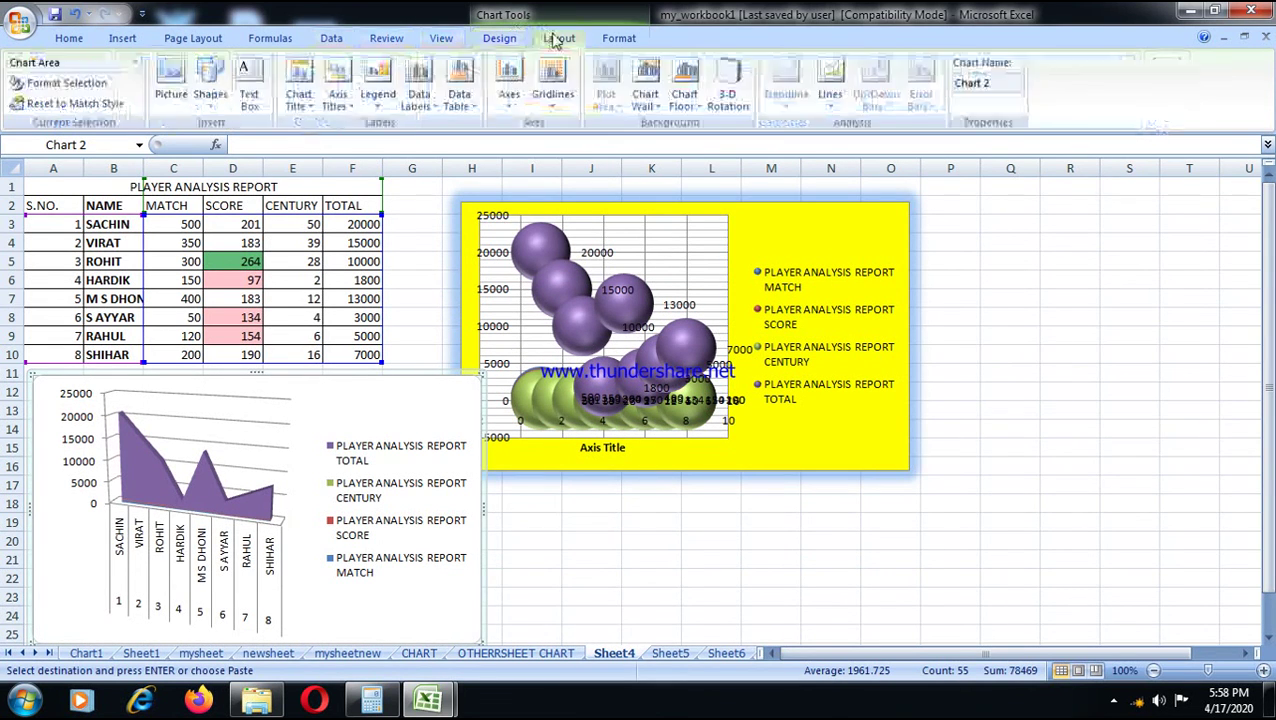
- Give the area chart's chart area a Riblet bottom bevel, 12 pt wide and 4 pt high
left_click(729, 104)
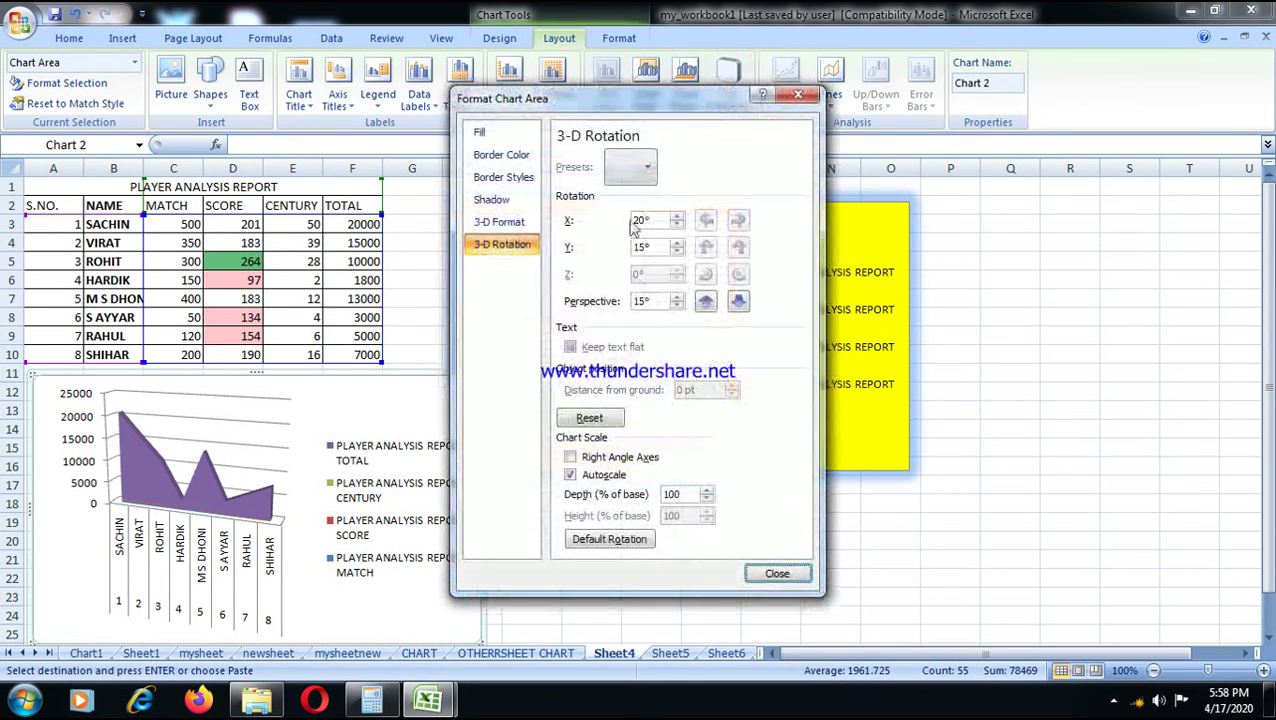
left_click(516, 224)
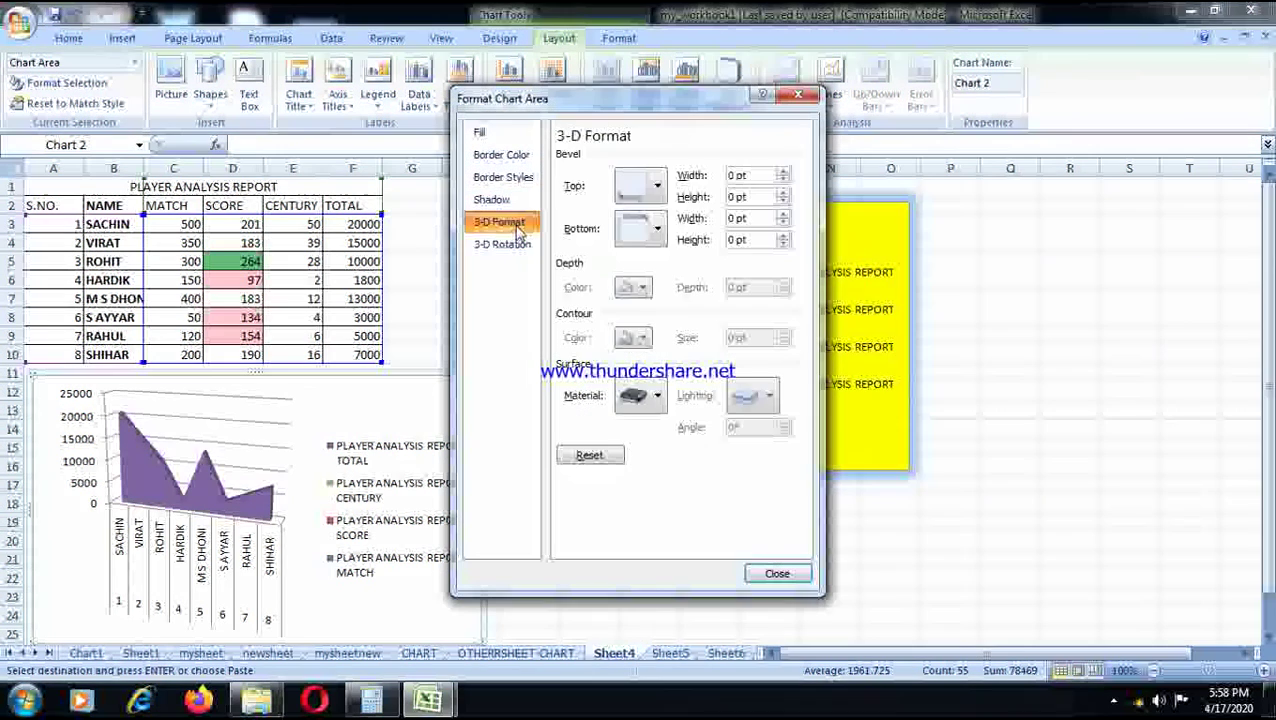
left_click(657, 230)
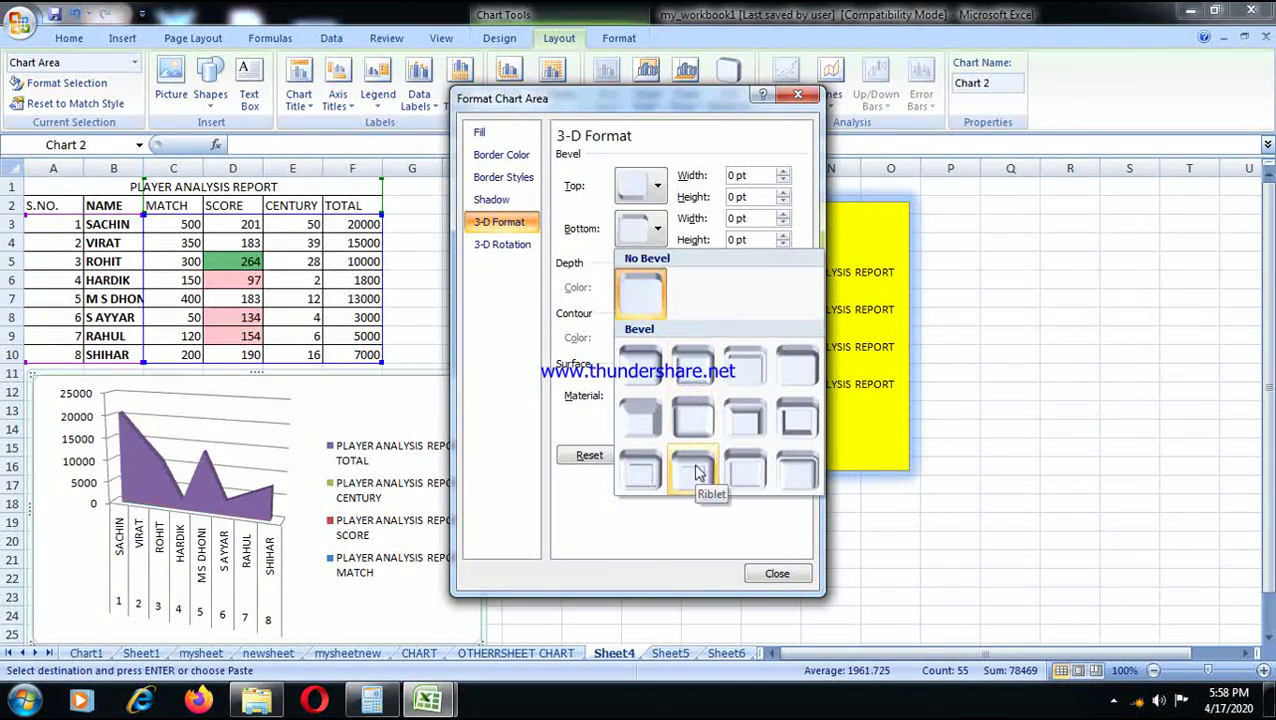
left_click(692, 416)
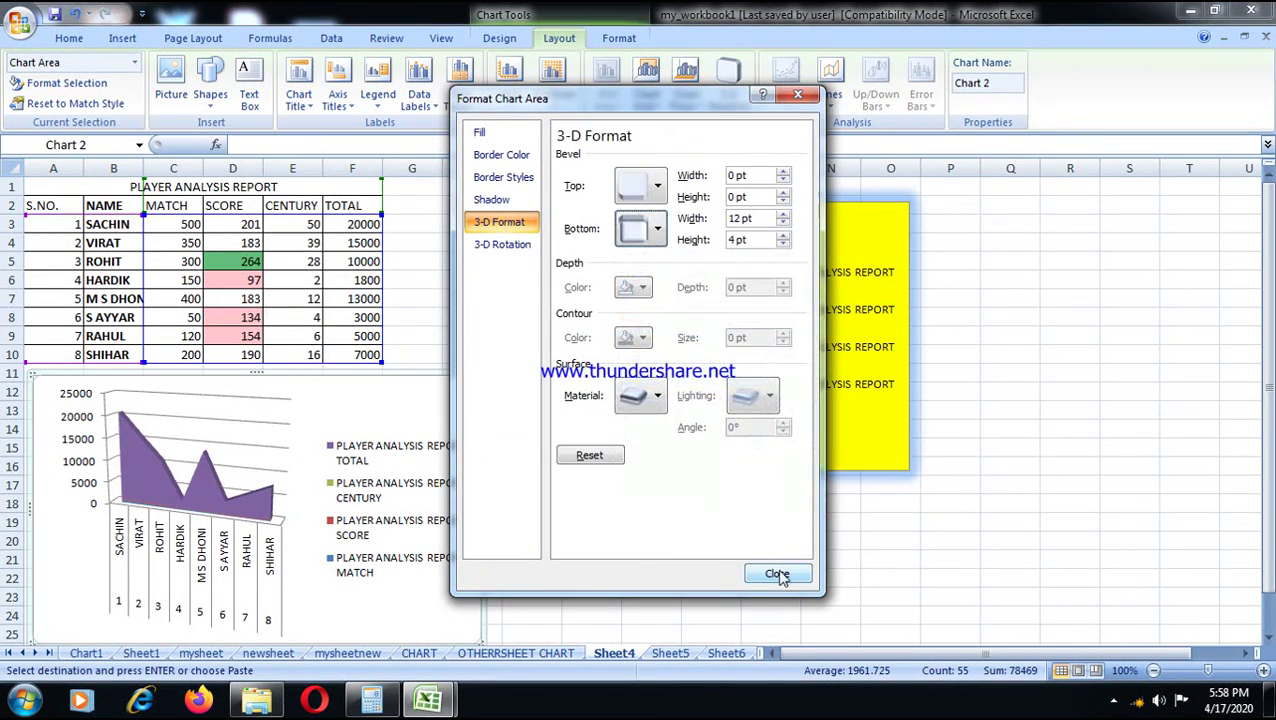
left_click(777, 573)
- Select the TOTAL series, bubble chart axis and bubbles, then reselect the 3-D area chart
left_click(135, 498)
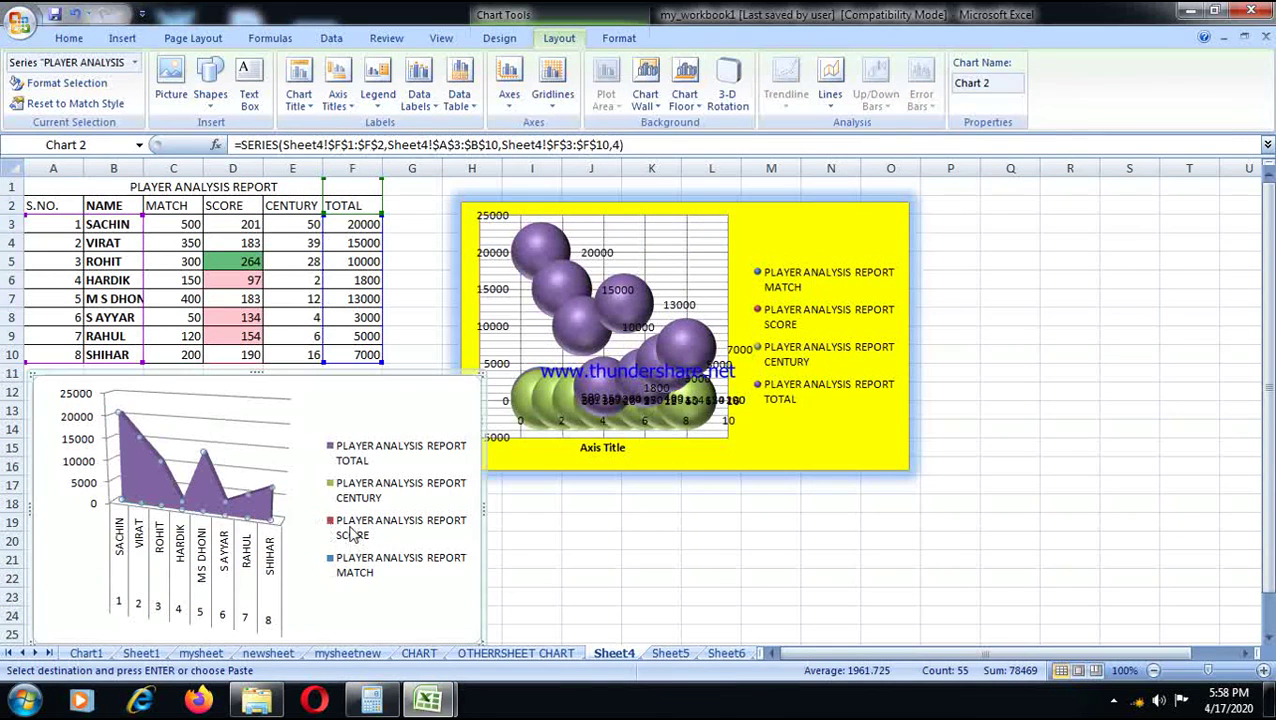
left_click(498, 372)
left_click(584, 316)
left_click(293, 510)
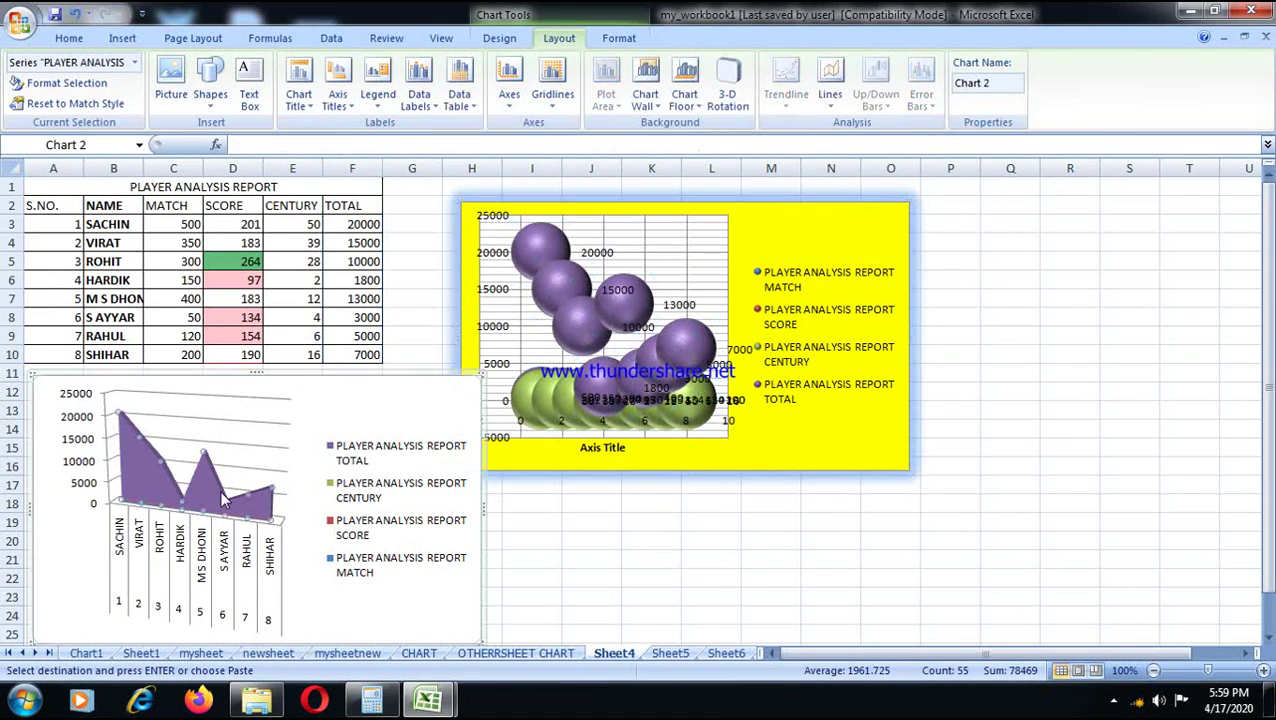